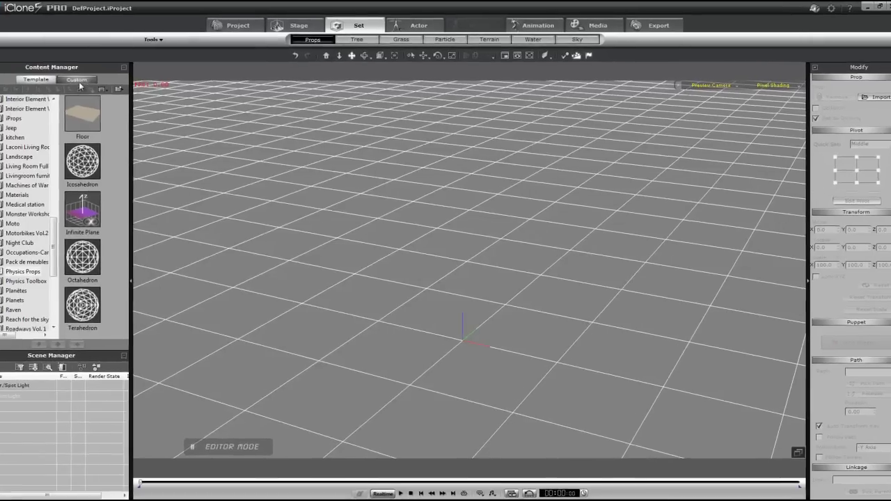
Add the Camion truck from the custom props library to the scene.
click(88, 84)
click(80, 111)
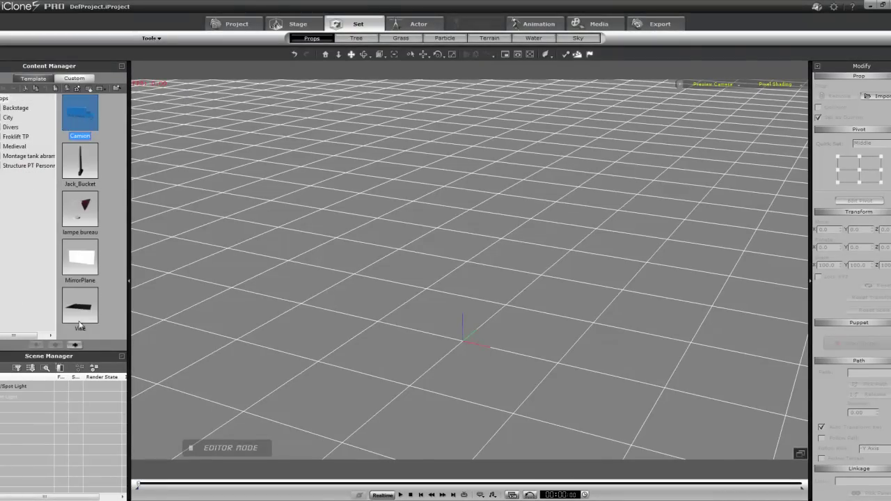
click(75, 344)
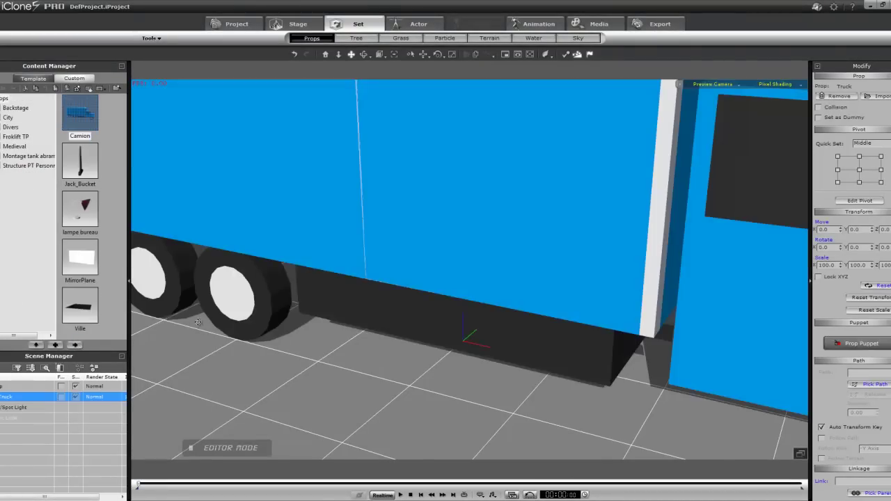
scroll(229, 333, down, 10)
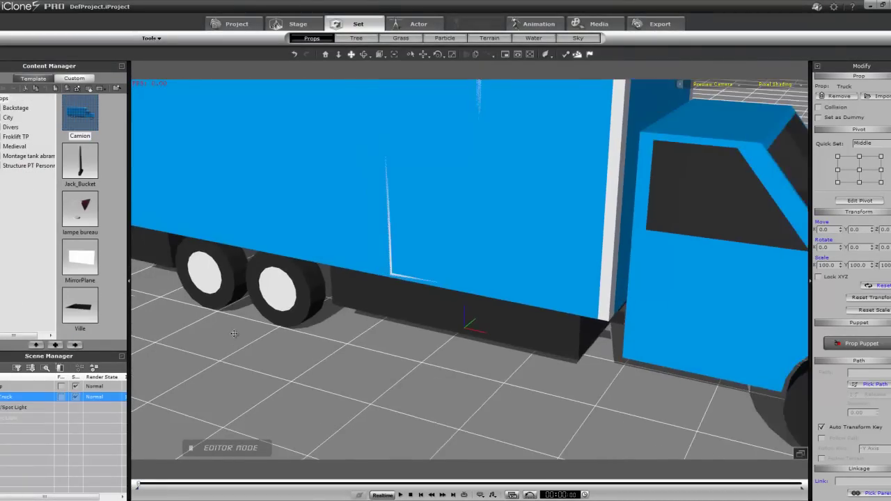
scroll(230, 317, down, 3)
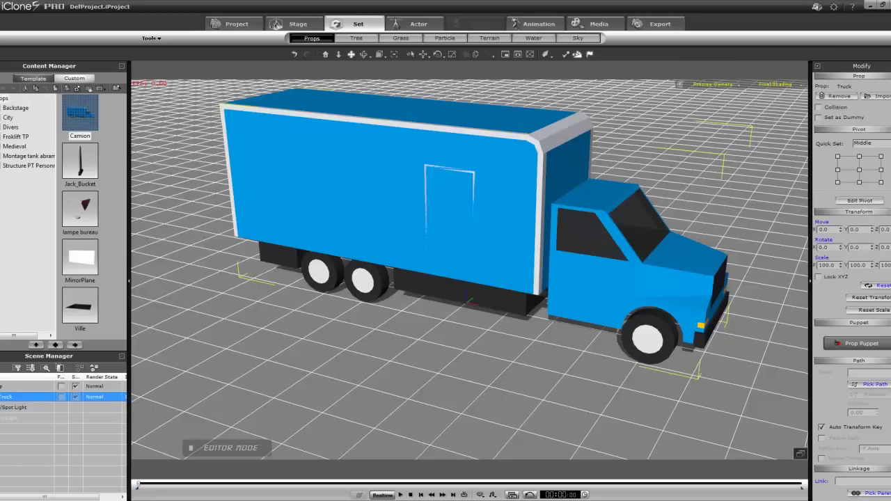
click(228, 413)
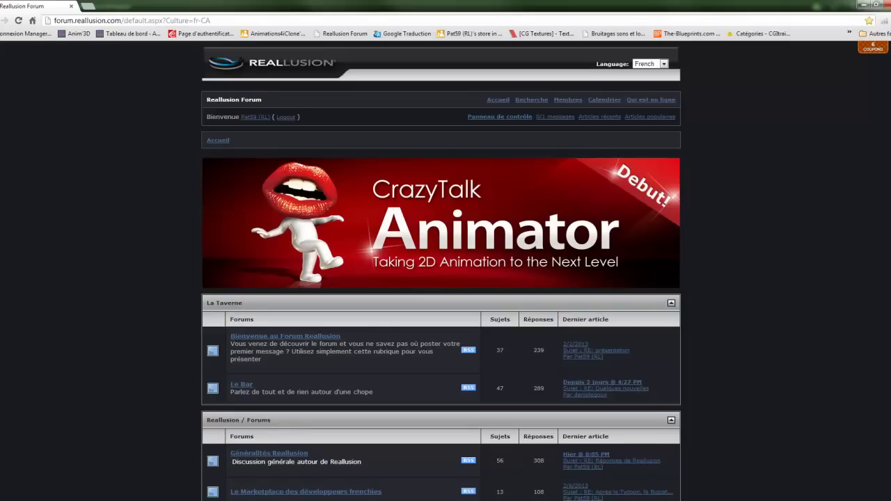
click(438, 462)
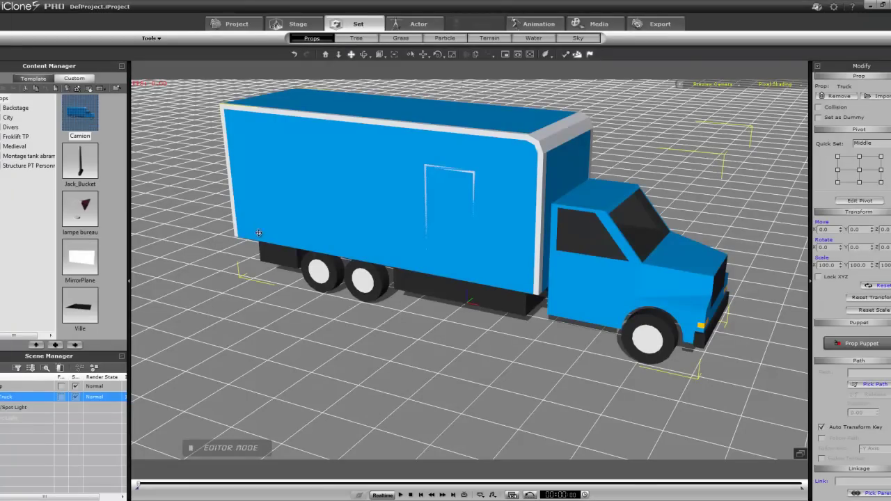
Add the Infinite Plane from the Physics Props template library to the scene.
click(32, 78)
click(78, 213)
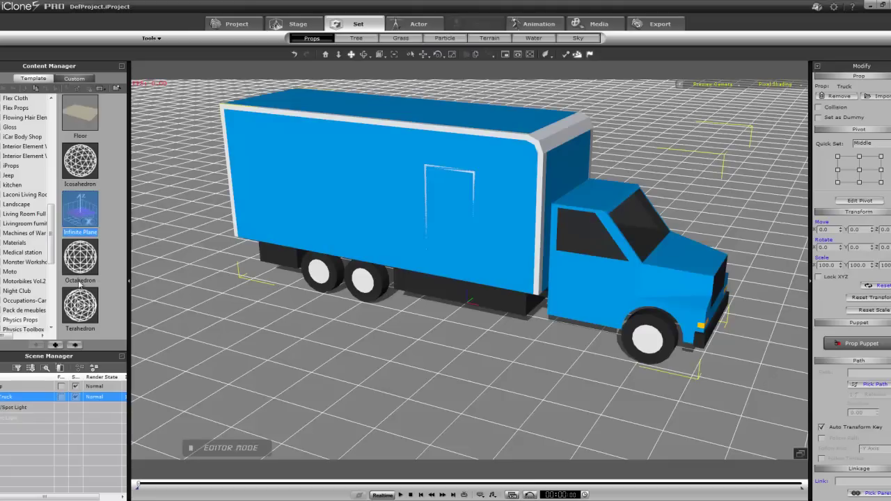
click(75, 346)
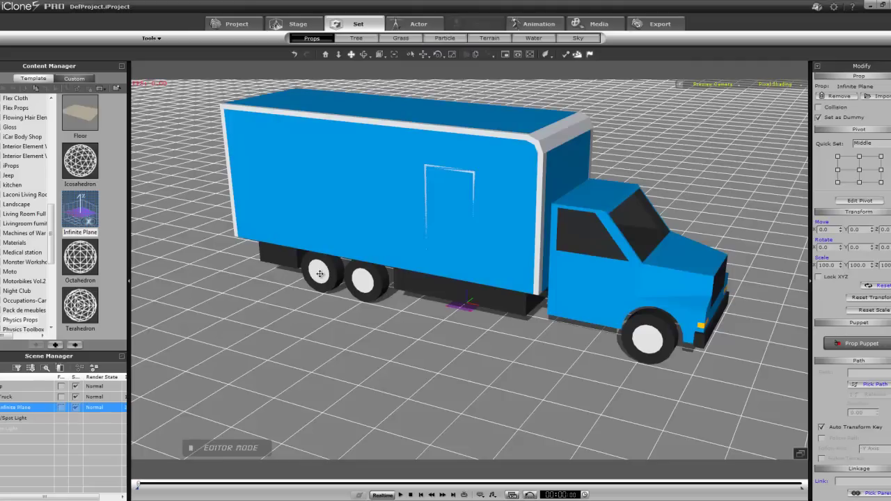
Place the 07 4 Wheels structure from the Physics Toolbox in front of the truck, and delete it again.
click(75, 79)
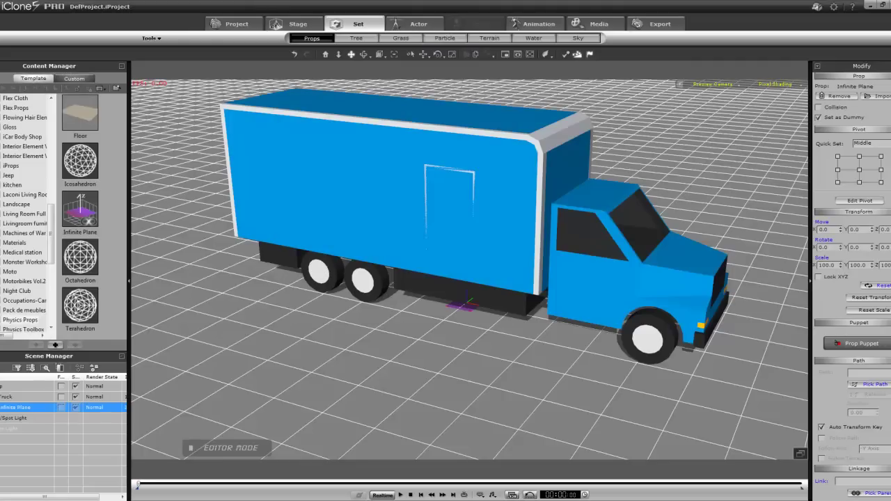
double_click(21, 330)
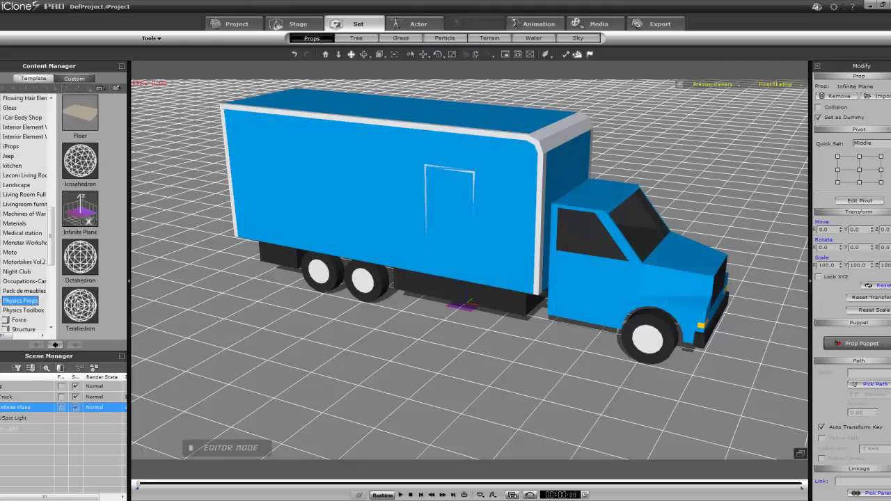
click(21, 329)
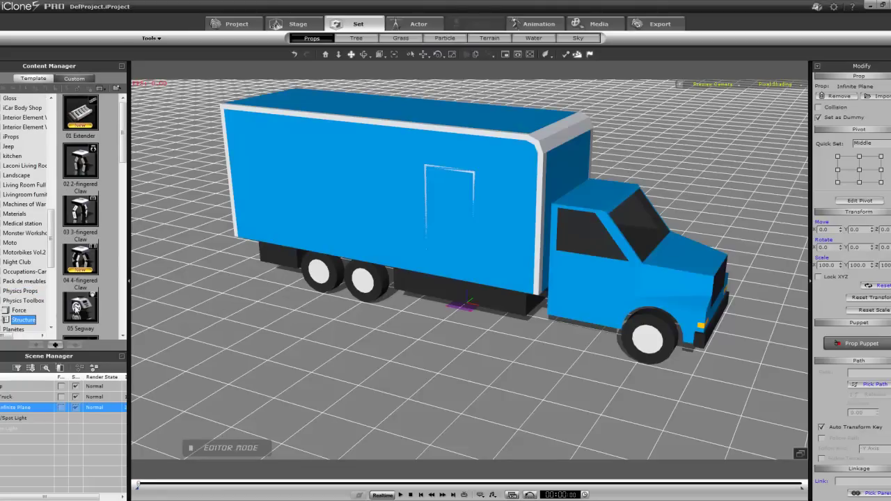
drag(122, 132, 119, 170)
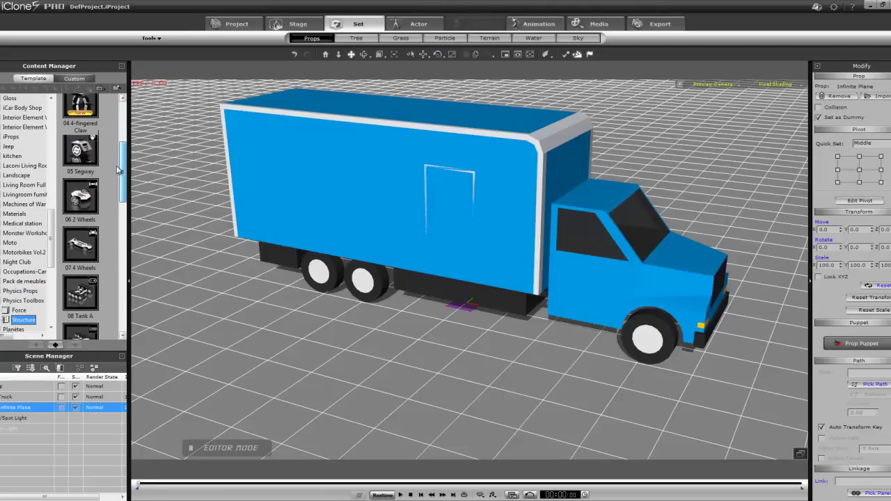
drag(80, 247, 276, 404)
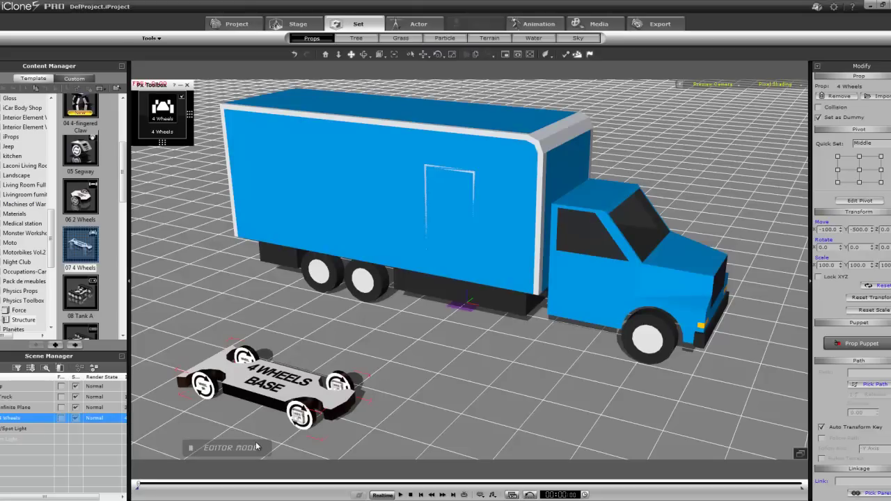
key(Delete)
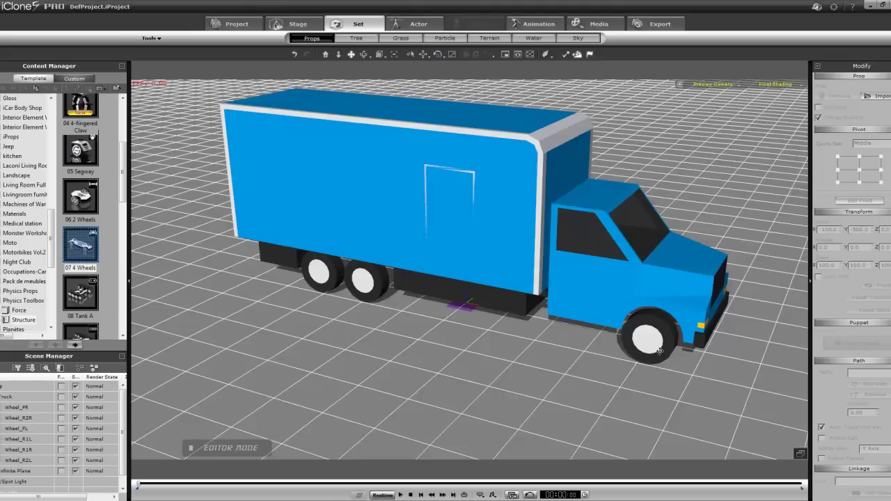
Detach all six wheels, Wheel_FR through Wheel_R2L, from the Truck prop.
click(12, 409)
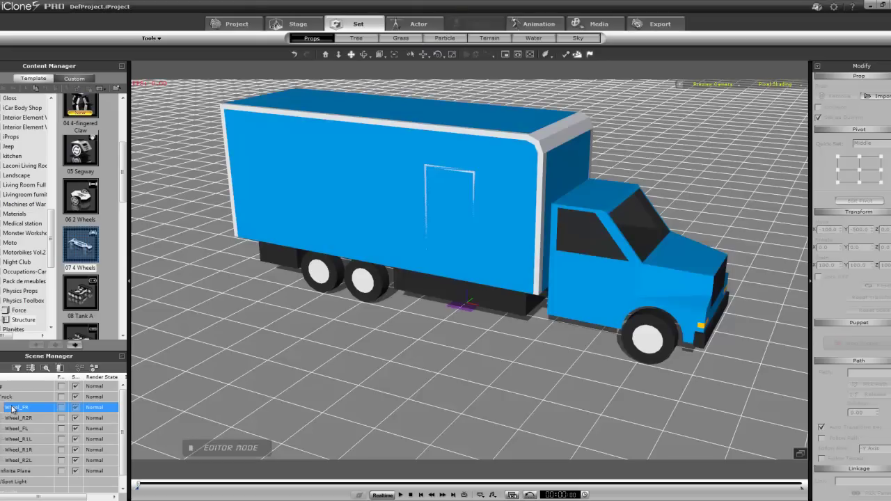
shift+click(12, 462)
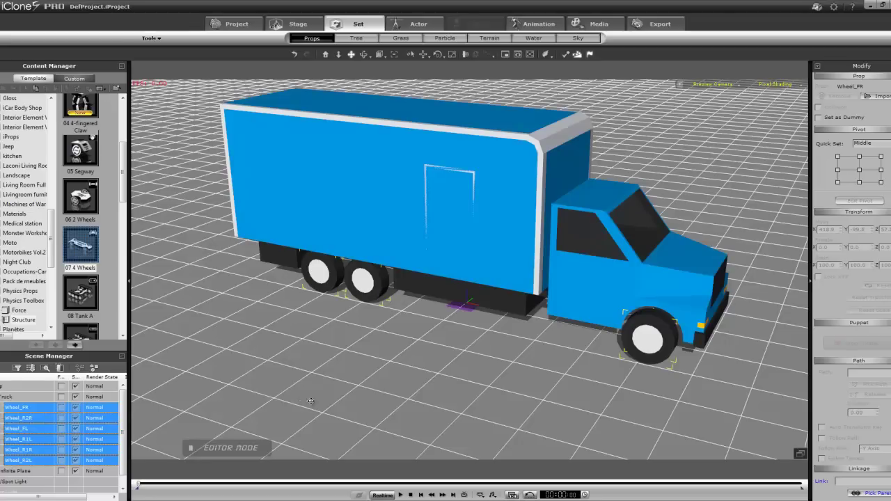
scroll(840, 125, down, 5)
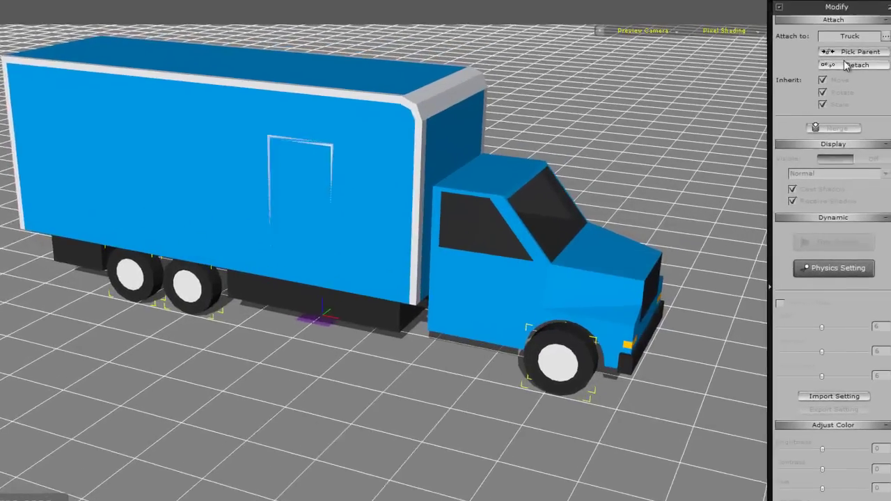
click(850, 64)
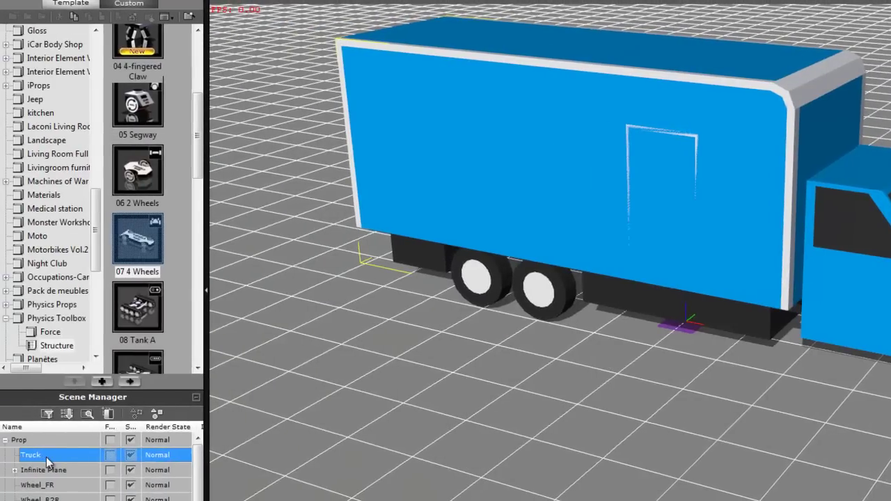
Rename the Truck prop as Body.
double_click(46, 457)
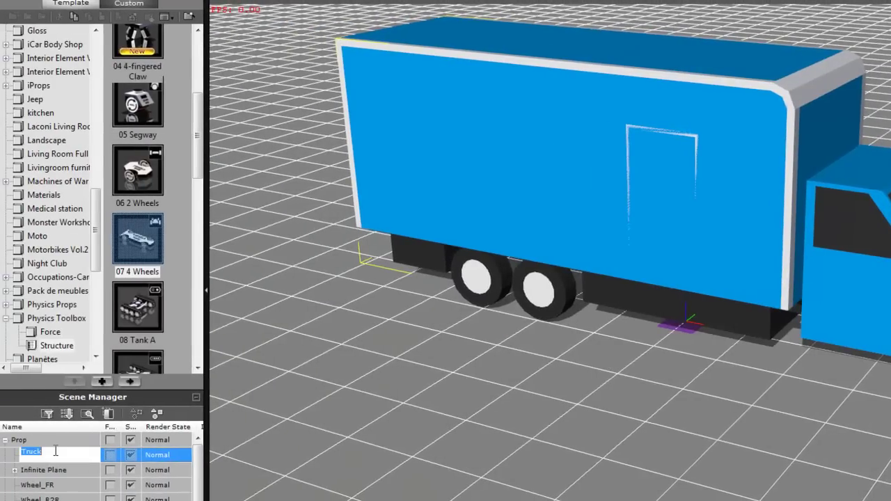
text(Body)
key(Return)
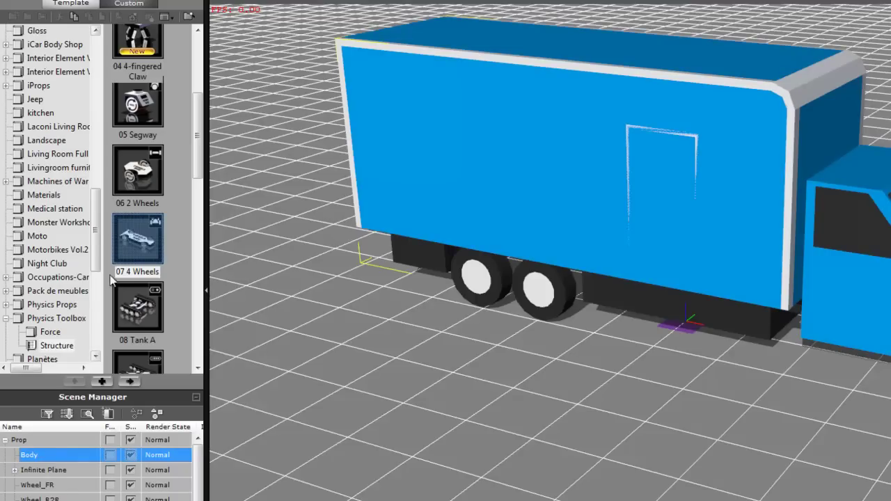
Add the Box_002 prop from the 3D Blocks library to the scene and hide the Body prop.
drag(97, 230, 108, 77)
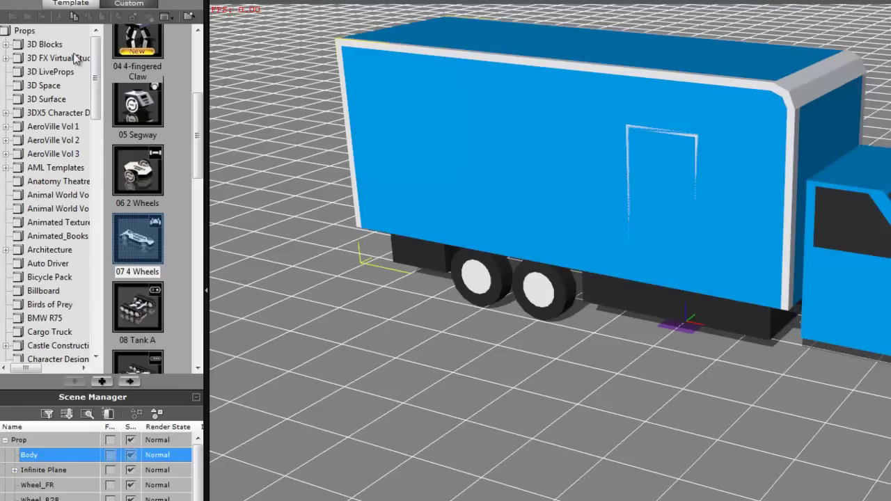
click(6, 45)
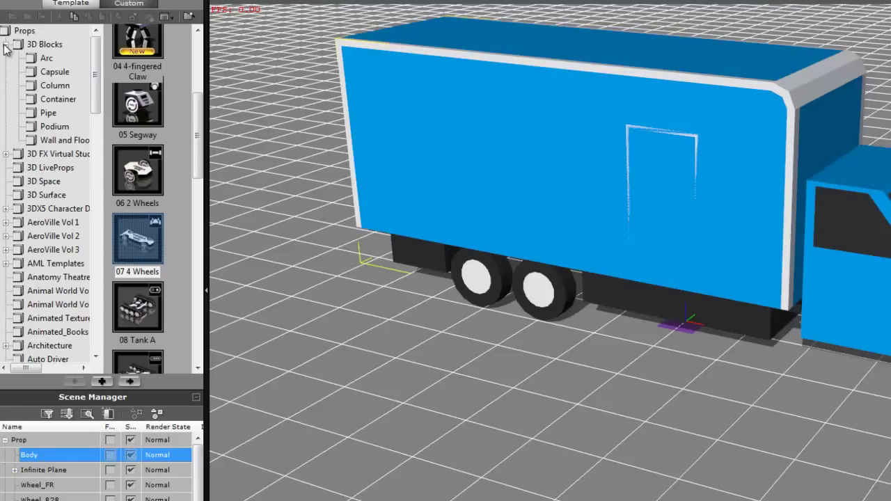
click(46, 44)
drag(198, 85, 199, 116)
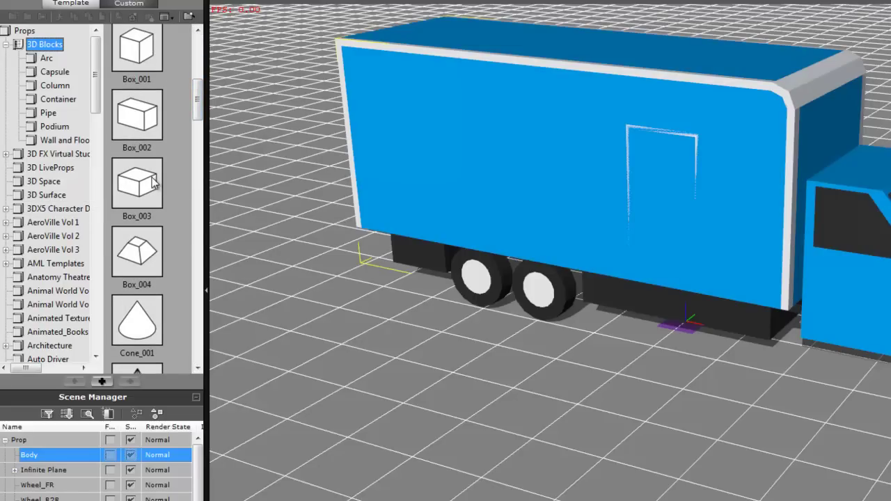
click(136, 120)
click(129, 381)
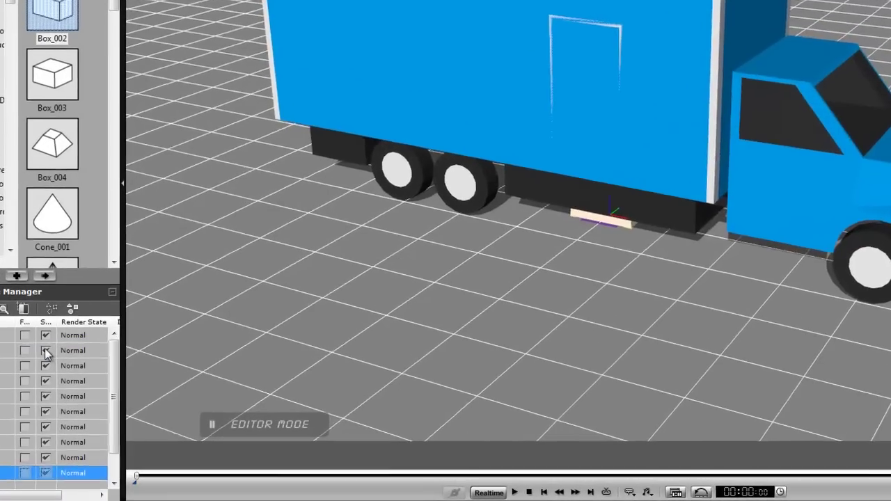
click(75, 397)
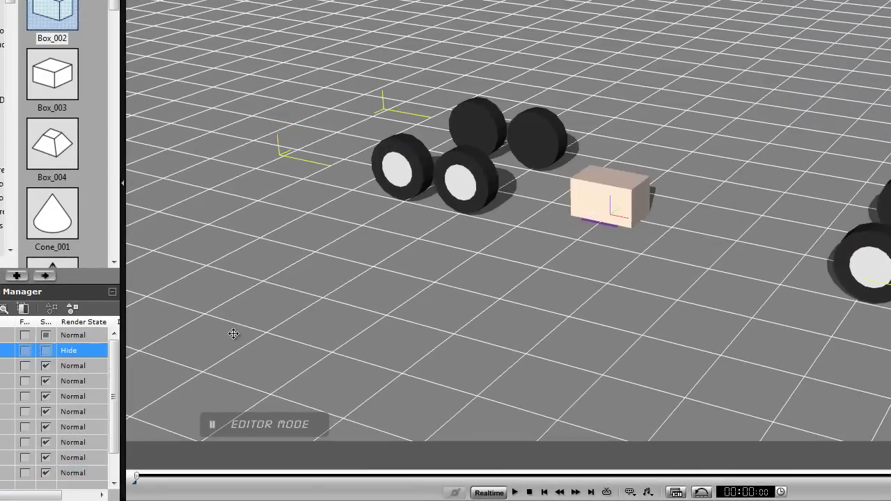
Stretch the box along its X and Y axes to form a chassis block, and raise it above the infinite plane.
click(610, 201)
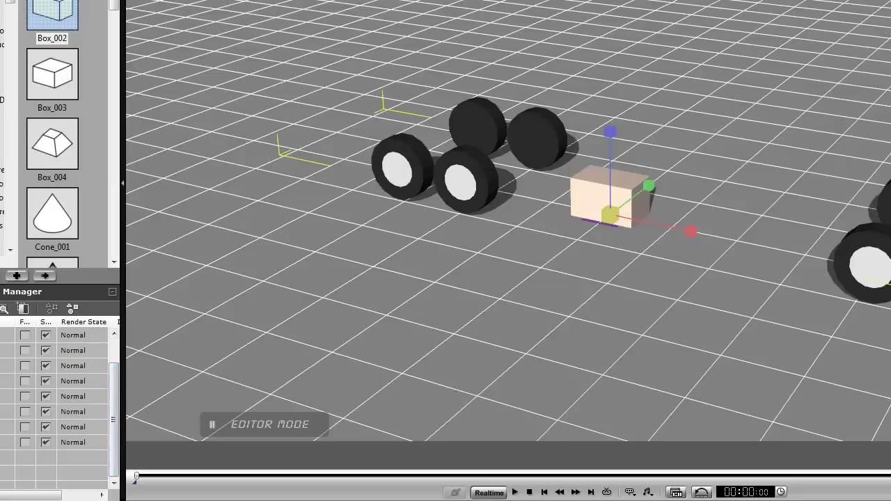
drag(689, 227, 818, 261)
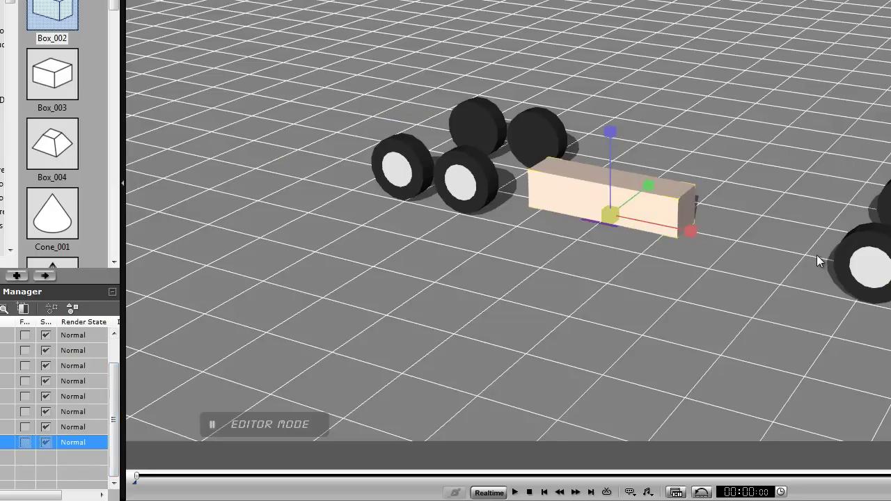
drag(648, 187, 699, 125)
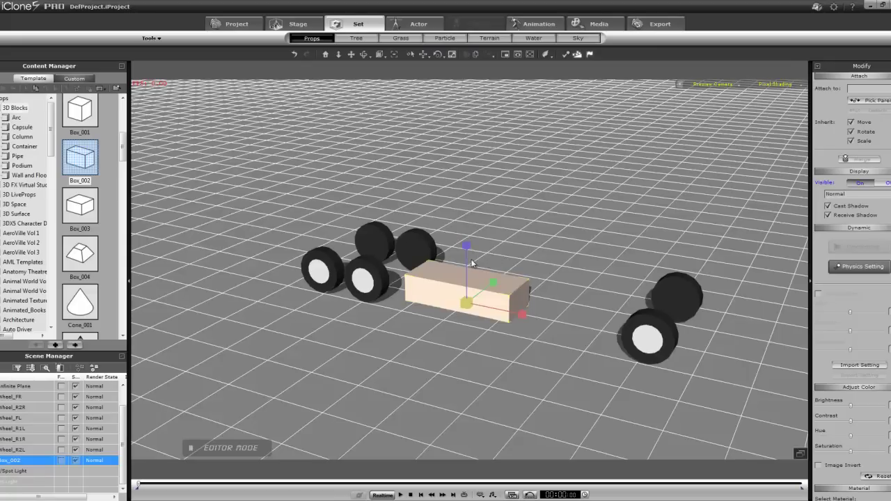
drag(466, 248, 467, 220)
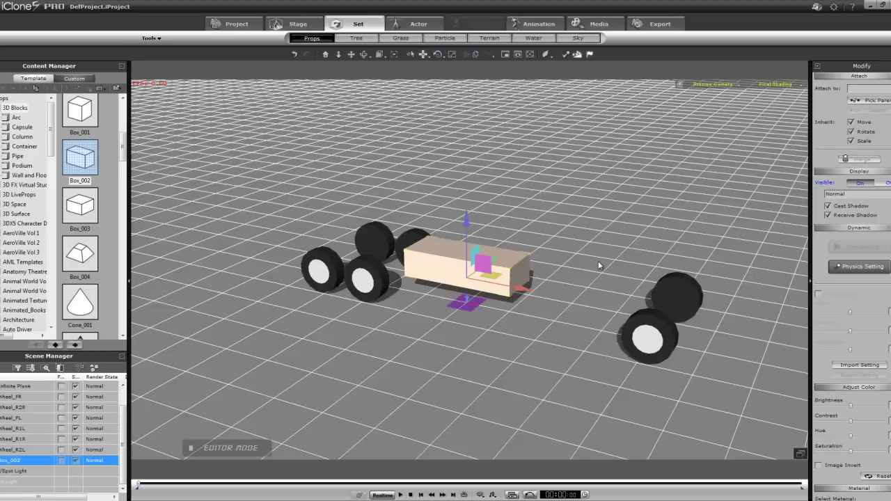
Rename the Box_002 prop as Truck and activate physics on it.
scroll(869, 259, up, 10)
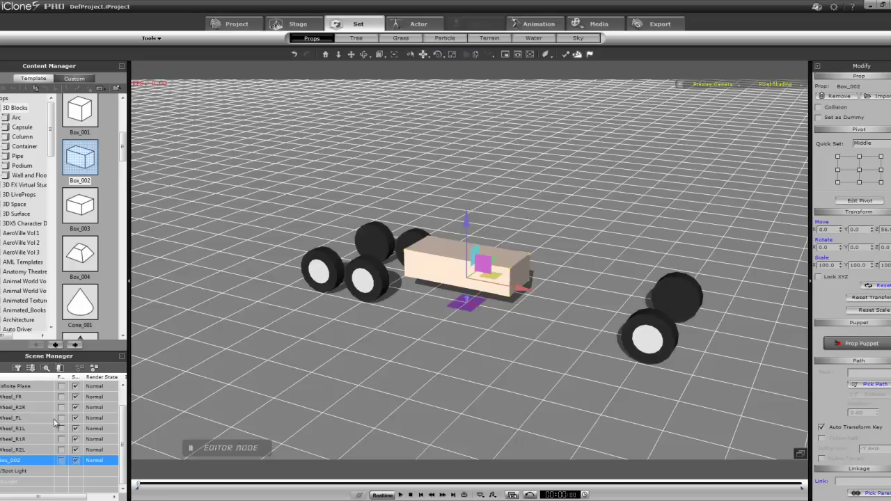
double_click(11, 461)
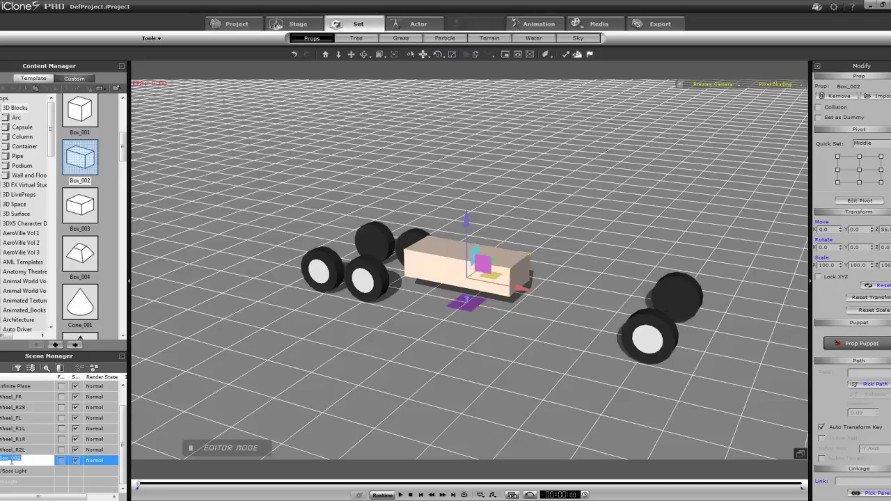
text(Fr)
key(Return)
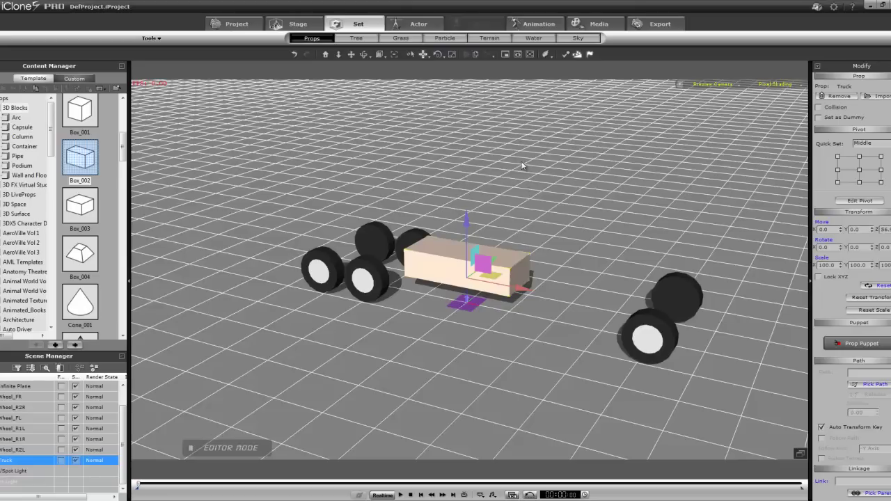
click(566, 54)
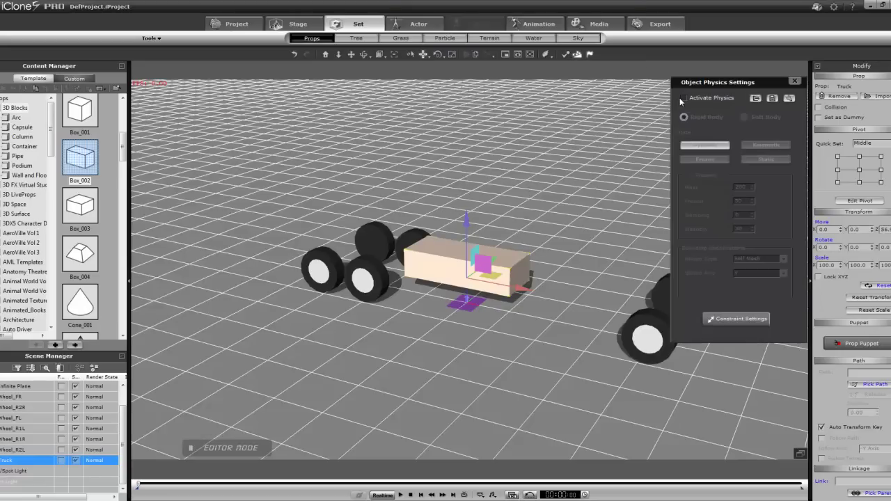
click(684, 98)
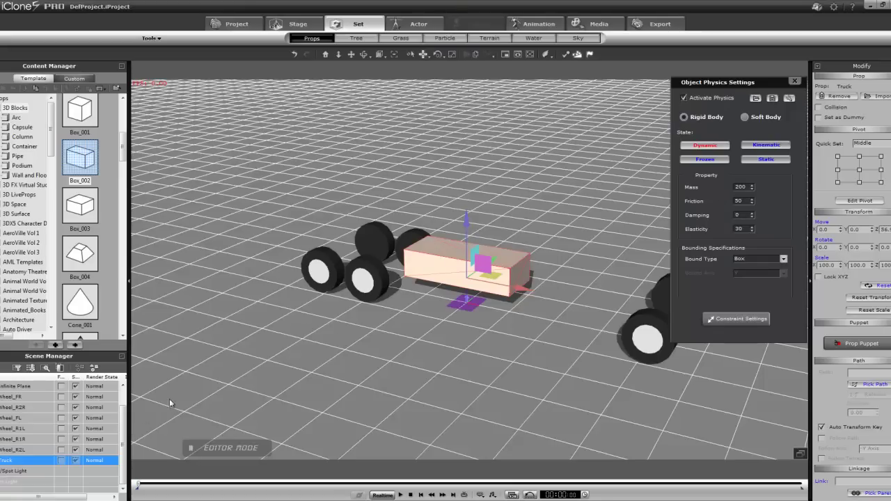
Check the front wheels' pivots and centre the pivots of Wheel_R2R and Wheel_R1L.
click(7, 397)
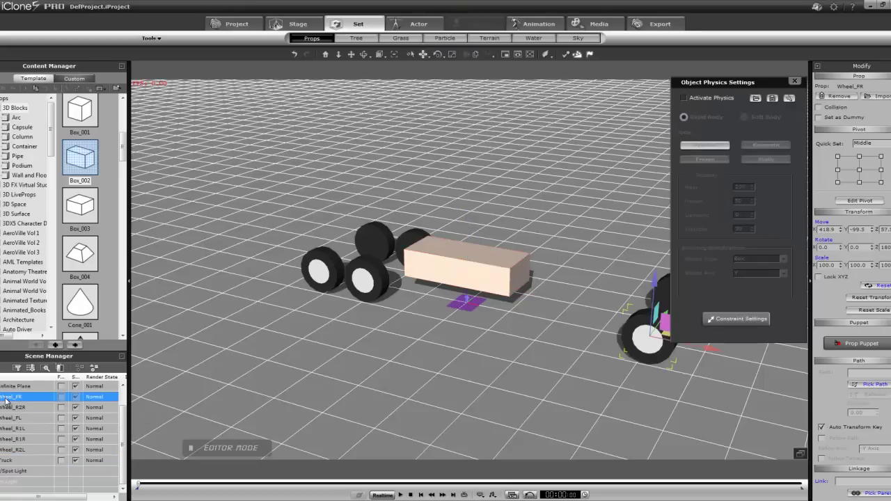
drag(771, 82, 232, 62)
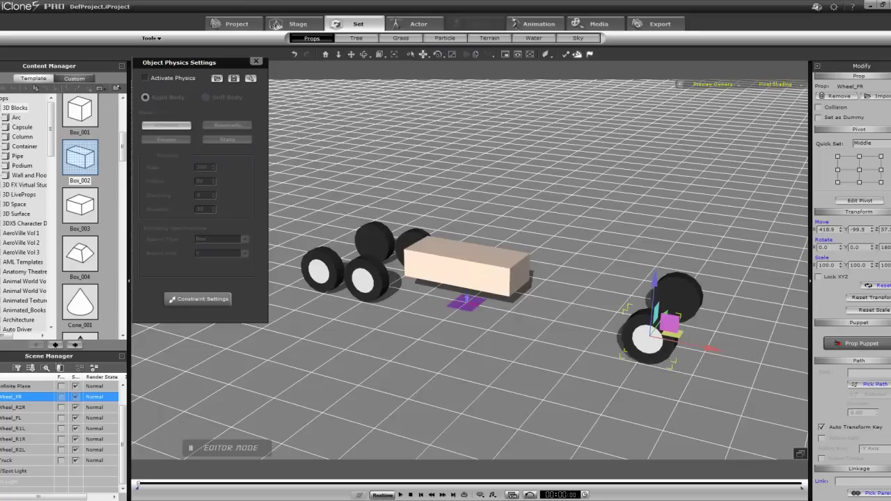
click(10, 417)
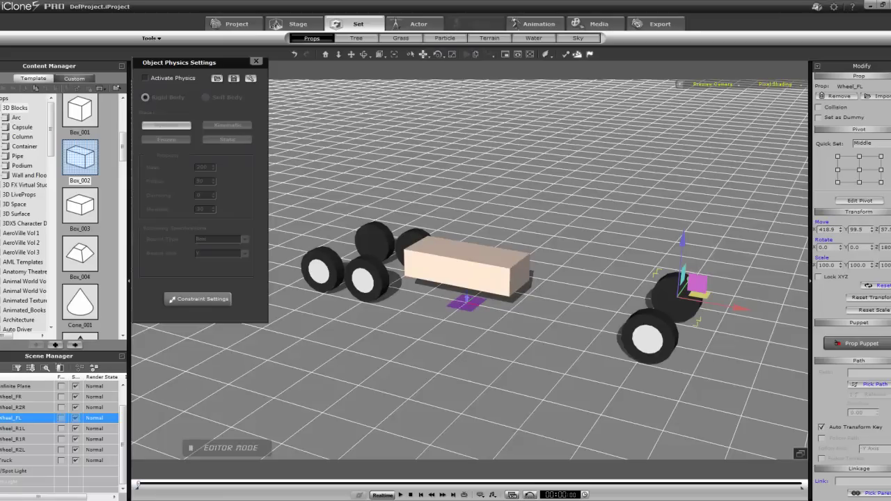
click(14, 408)
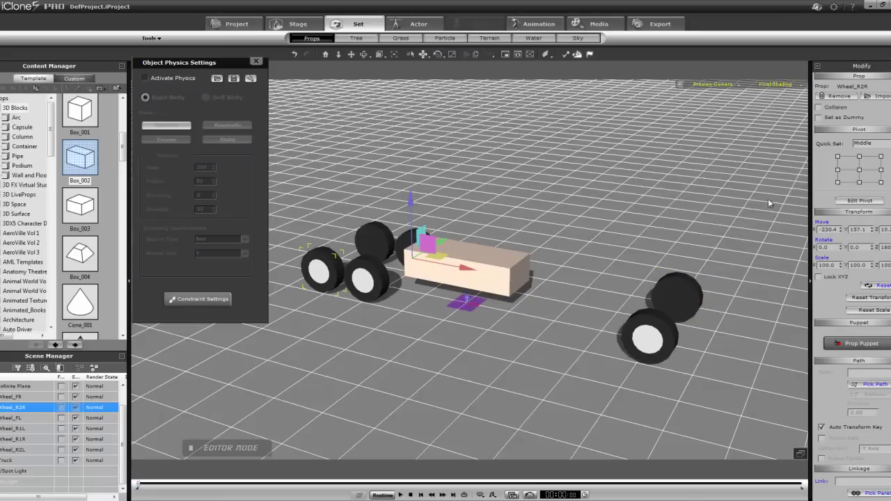
click(859, 169)
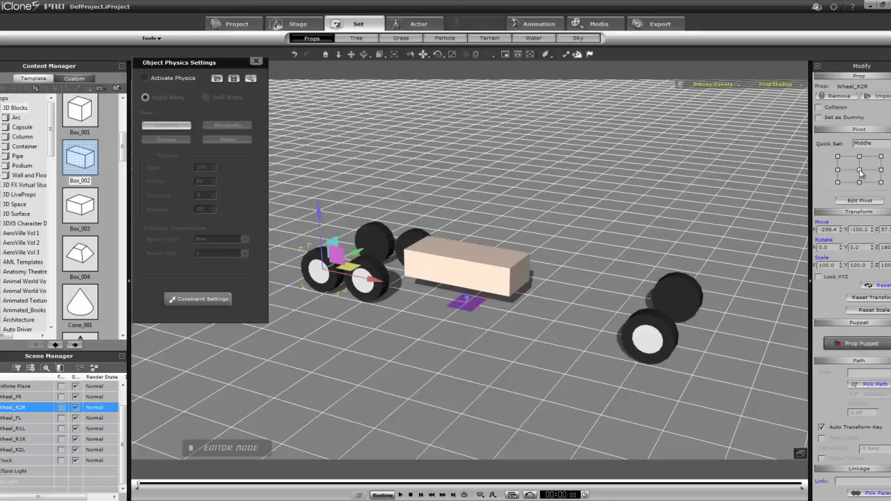
click(9, 429)
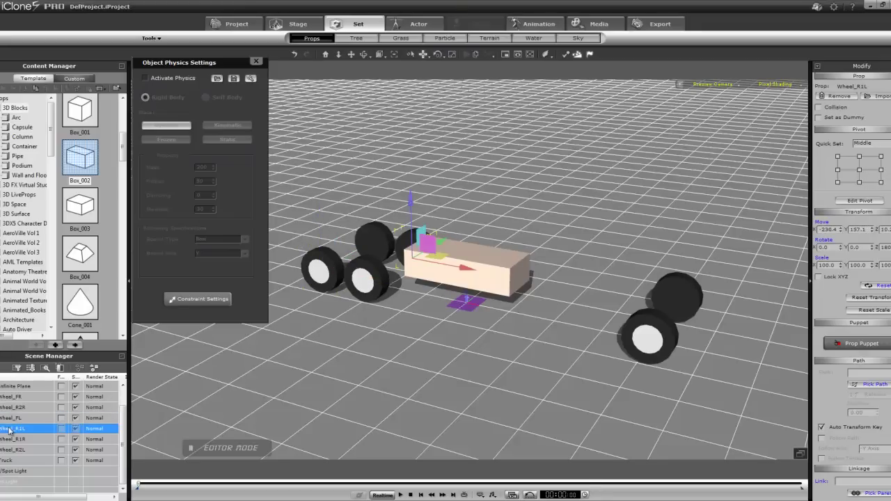
click(860, 170)
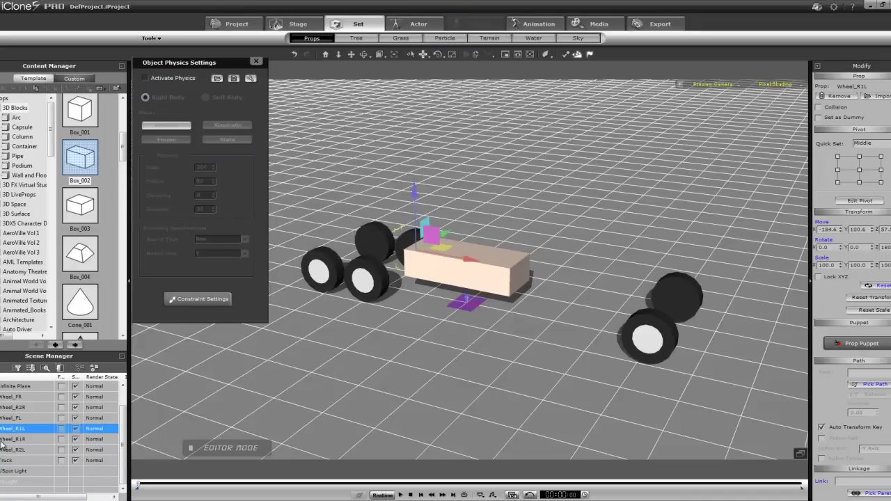
Centre the pivots of the Wheel_R1R and Wheel_R2L props.
click(4, 440)
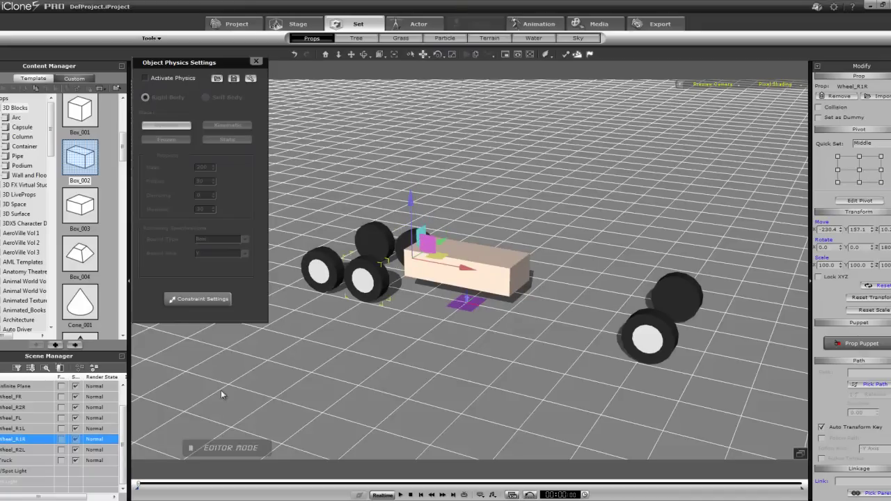
click(860, 170)
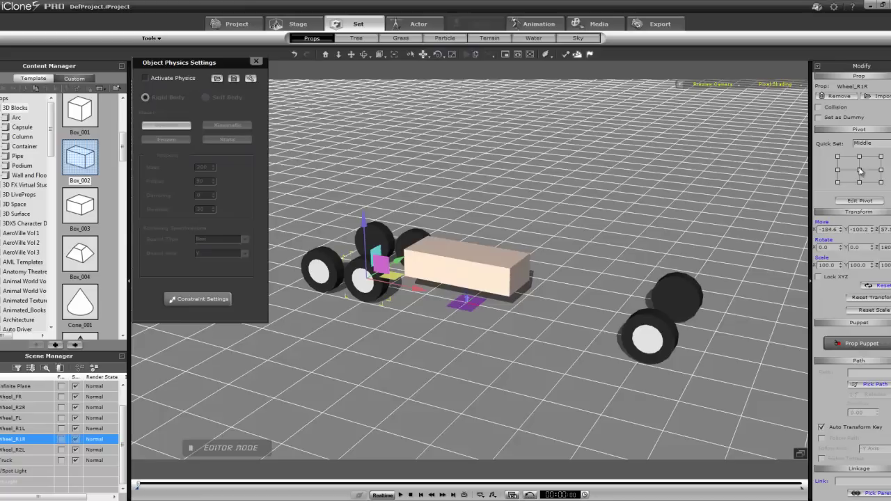
click(6, 450)
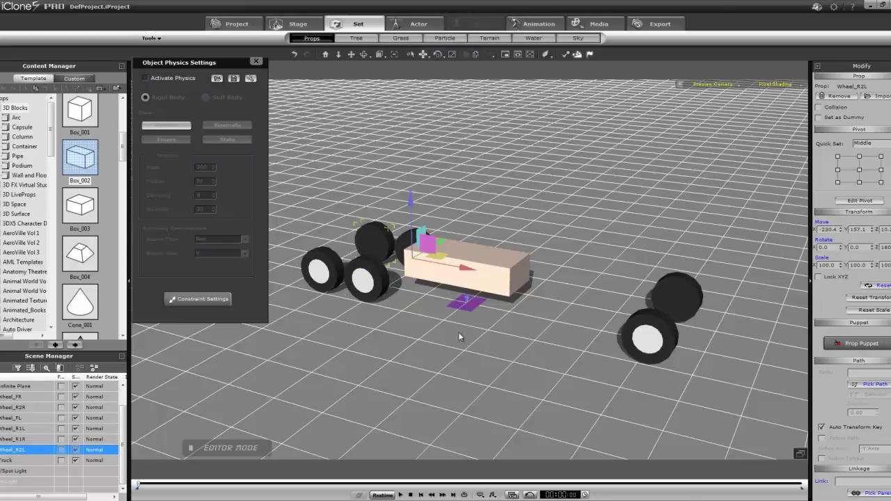
click(859, 169)
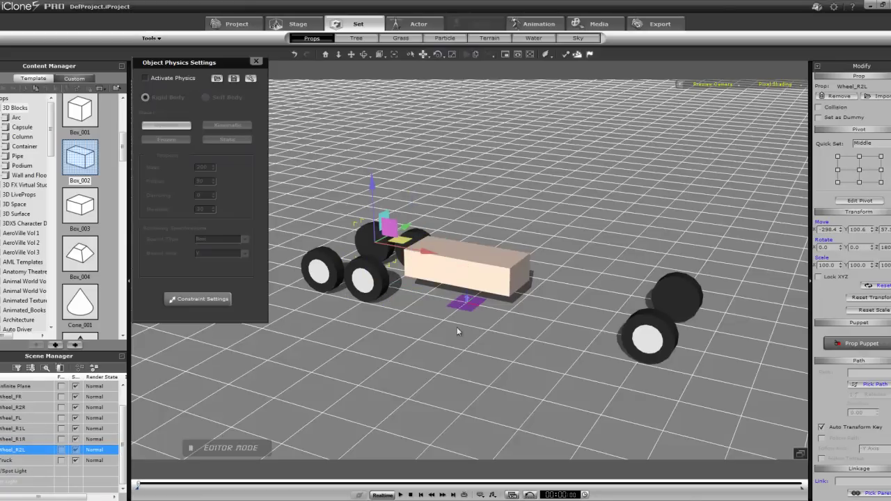
Check the pivot positions of Wheel_R1R, Wheel_R1L, Wheel_FL, Wheel_R2R and Wheel_FR.
click(5, 440)
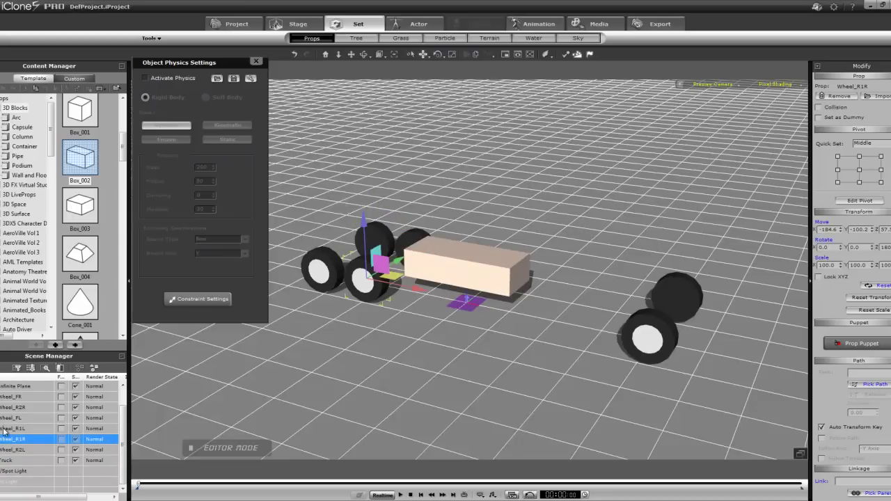
click(5, 429)
click(7, 419)
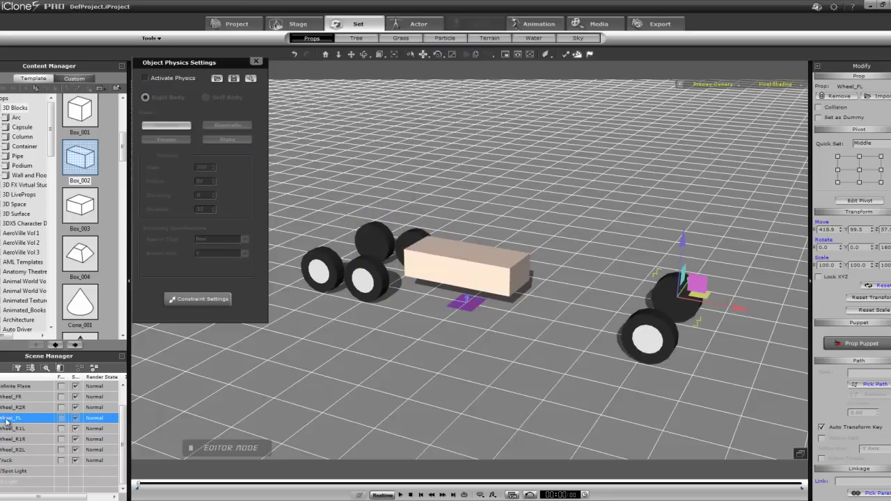
click(9, 406)
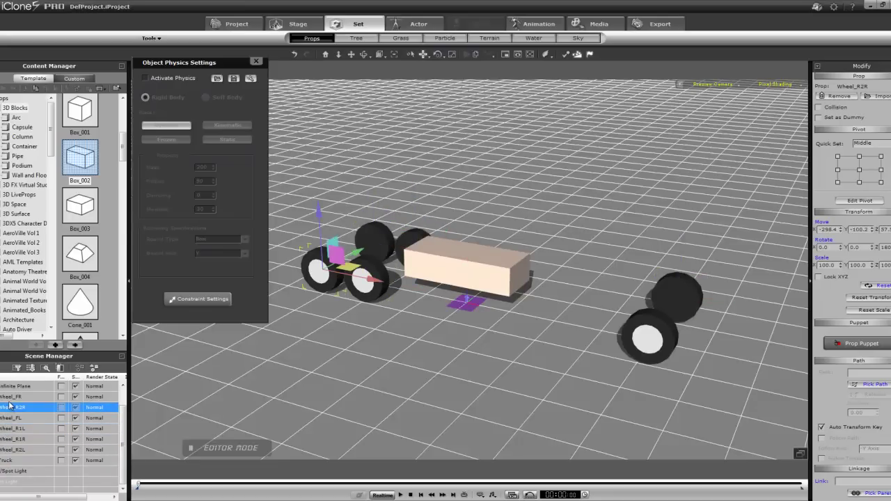
click(11, 396)
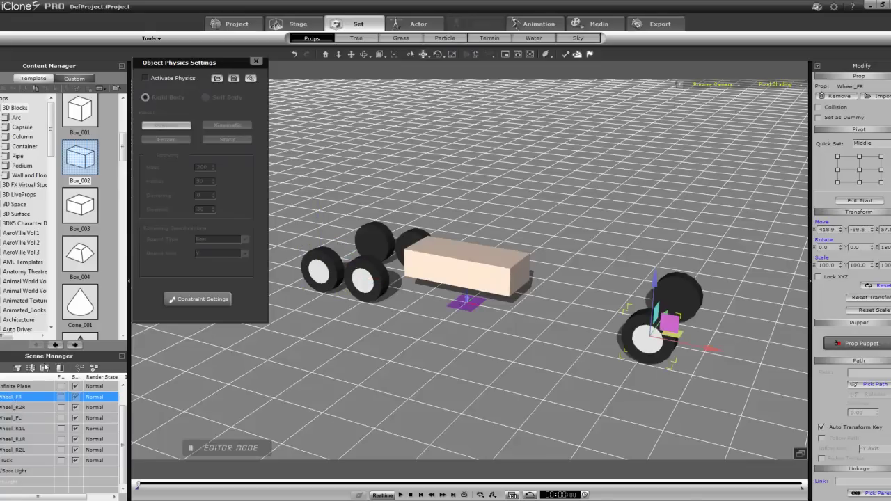
Sort the scene objects by name and go through the six wheels from Wheel_FL to Wheel_R2R.
click(43, 369)
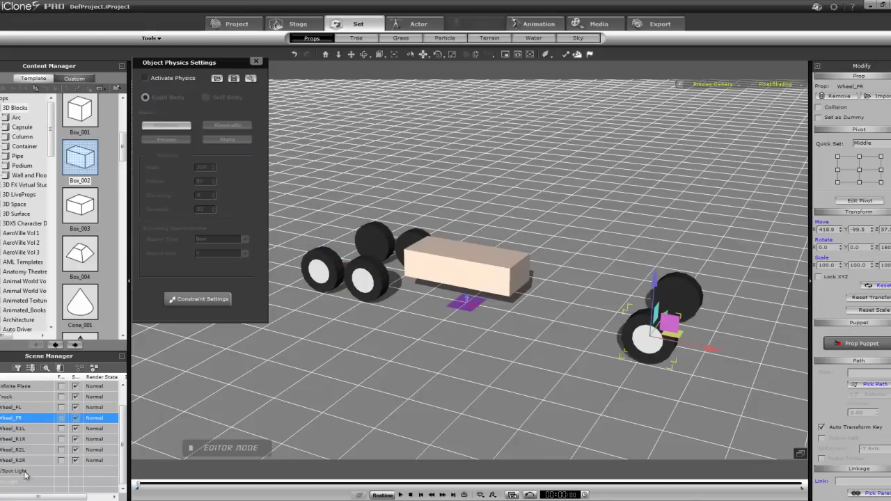
click(17, 408)
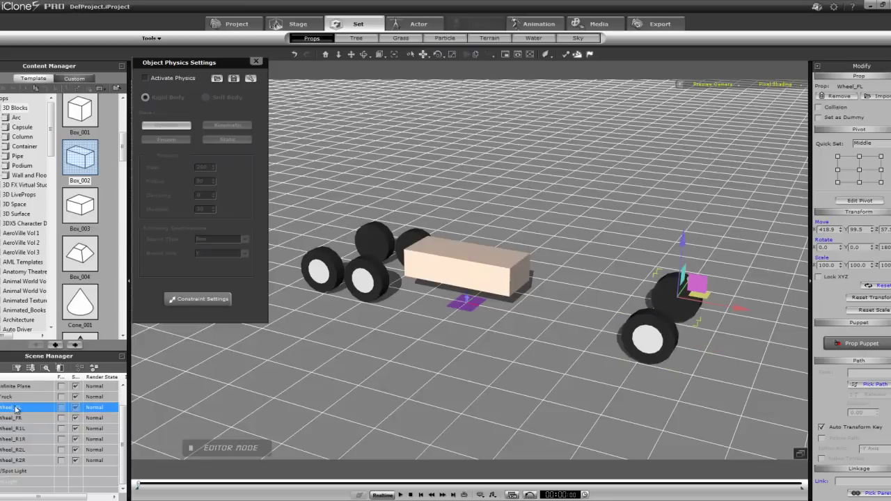
click(14, 417)
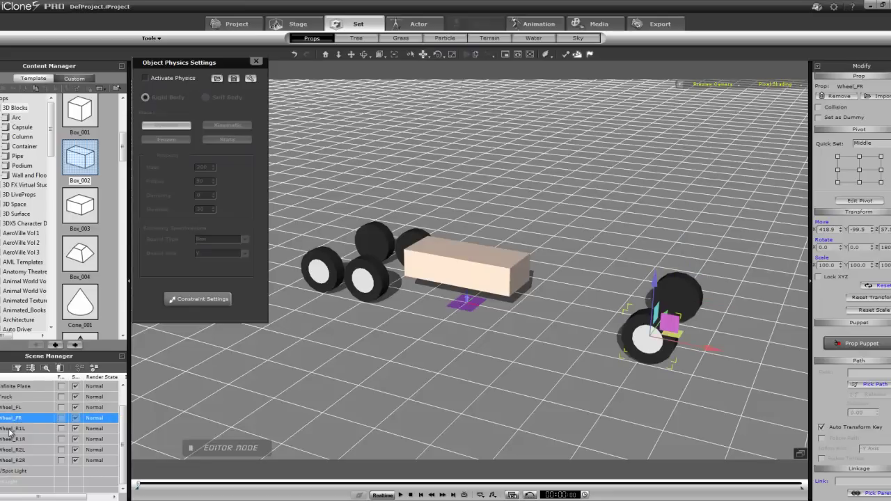
click(10, 429)
click(7, 439)
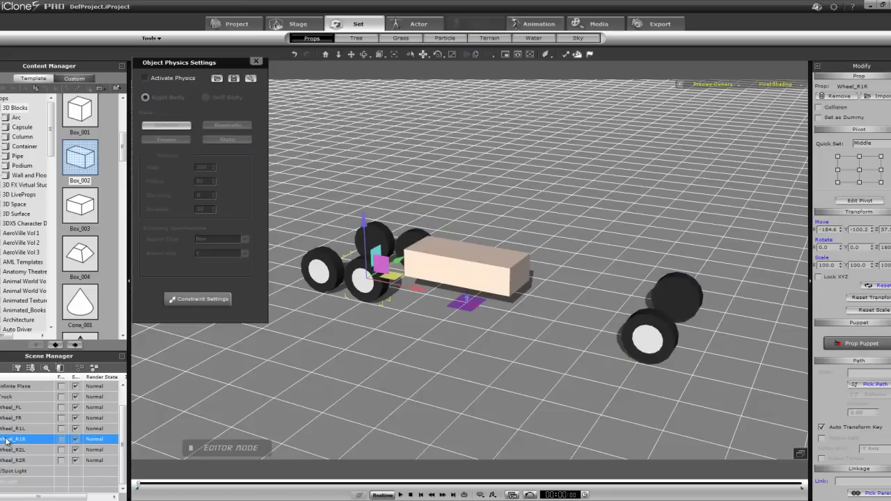
click(7, 450)
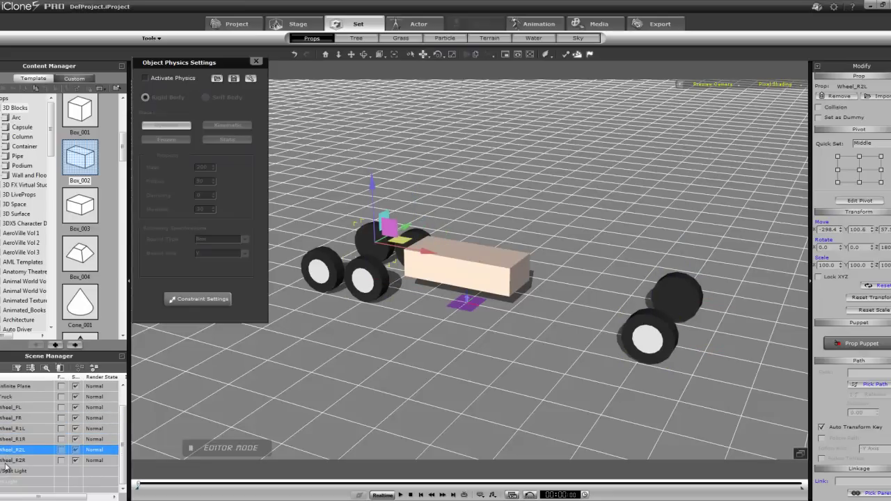
click(7, 461)
Move the physics settings aside, select all six wheels together and check the commands available for the group.
drag(246, 63, 832, 105)
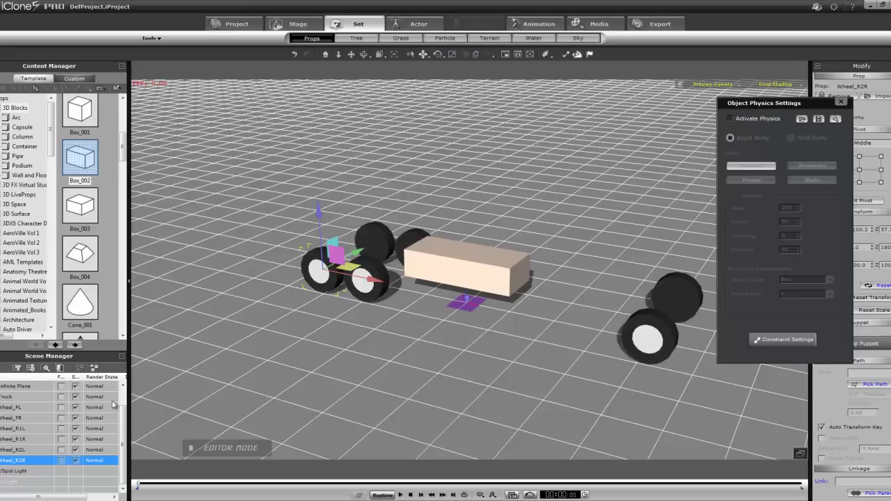
click(13, 409)
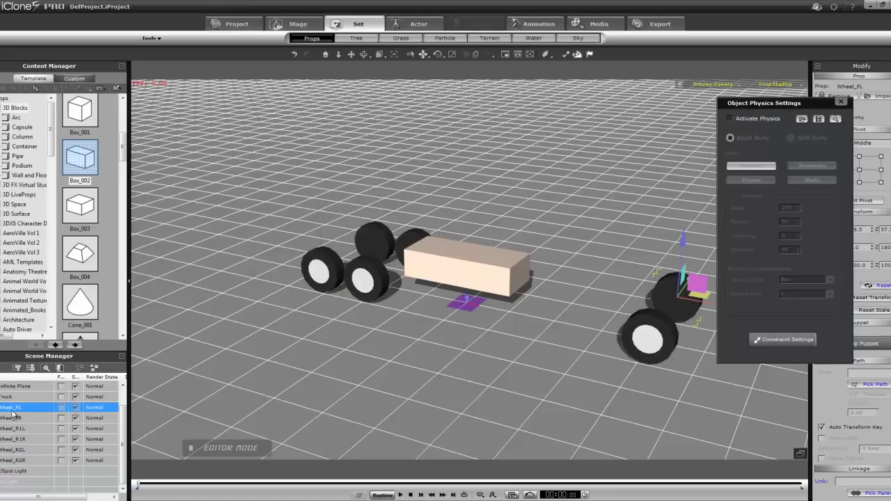
shift+click(12, 460)
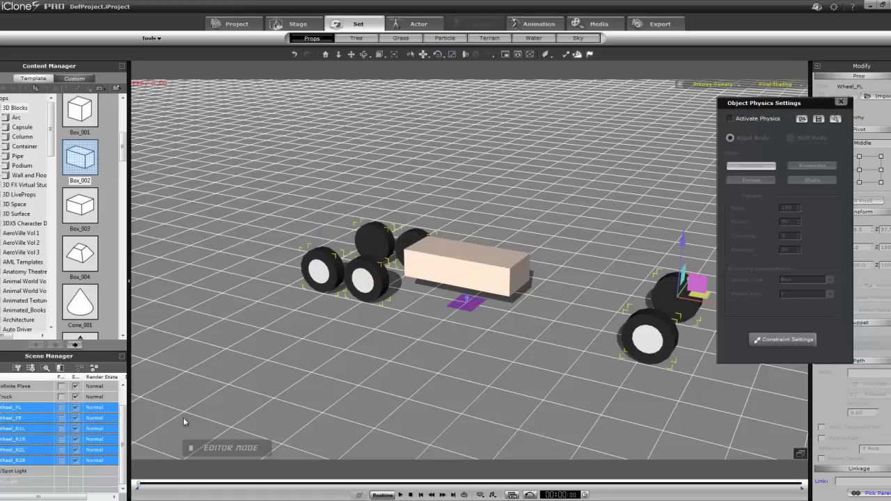
right_click(346, 312)
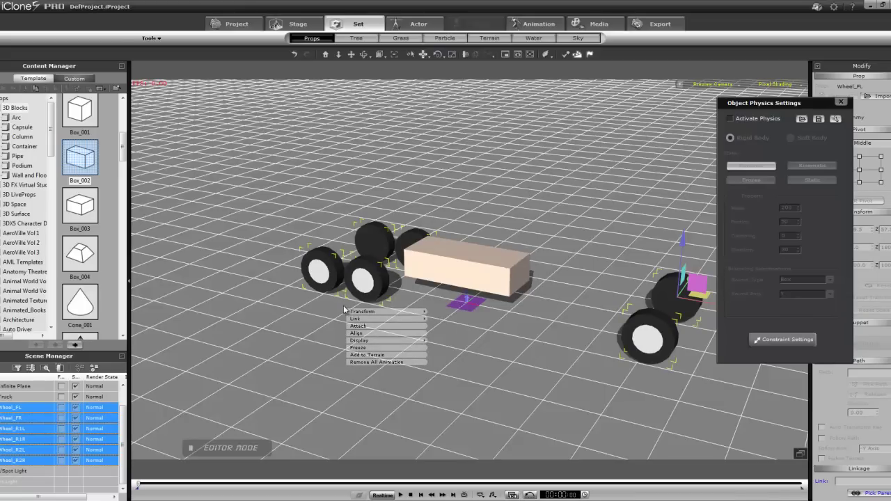
click(356, 362)
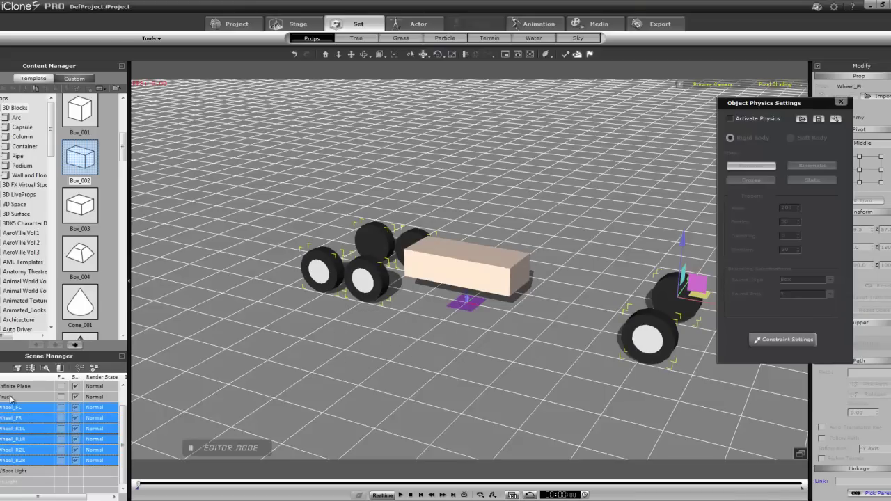
Import the Physics Toolbox Lua script onto the Wheel_FL prop.
click(10, 408)
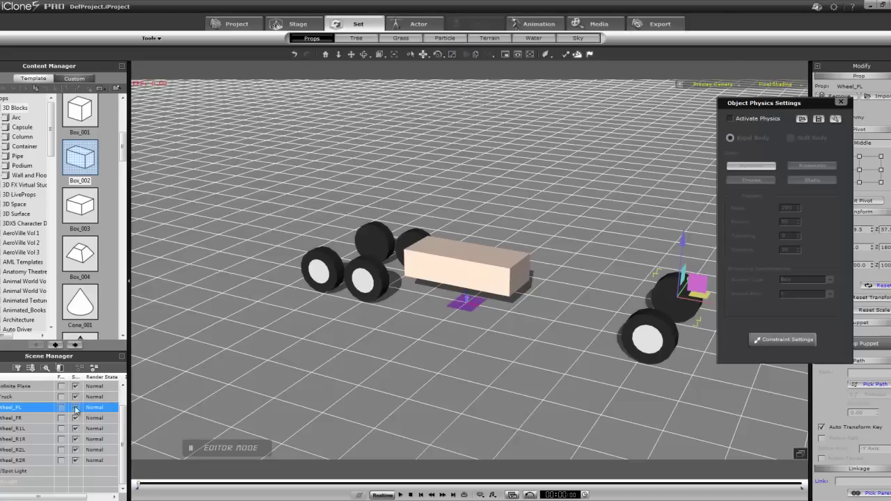
right_click(178, 328)
mouse_move(189, 424)
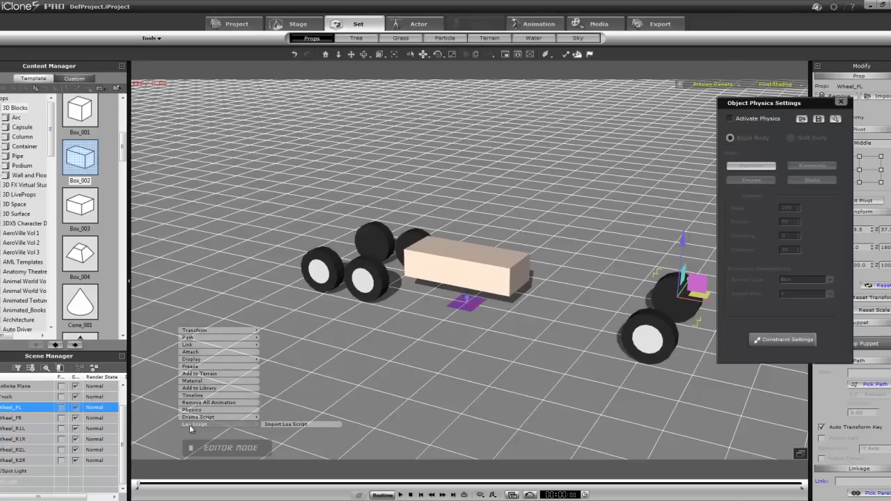
click(284, 426)
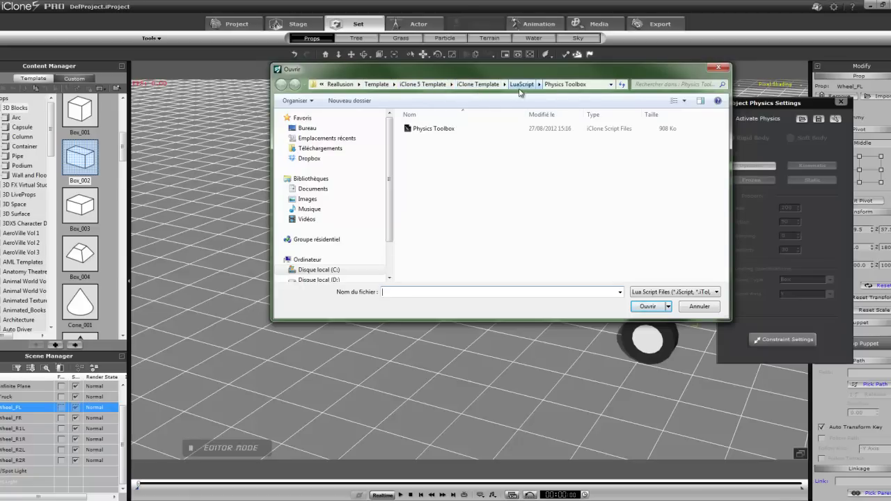
click(443, 129)
click(644, 307)
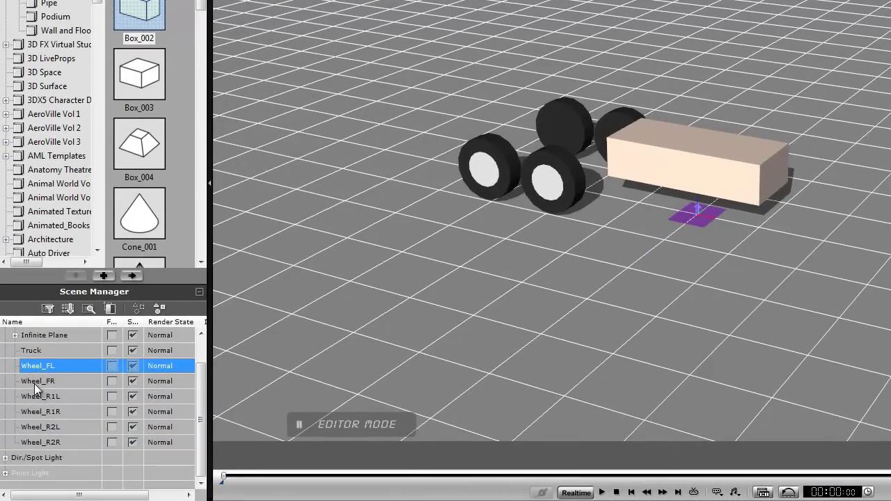
Import the Physics Toolbox Lua script onto the Wheel_FR prop.
click(34, 383)
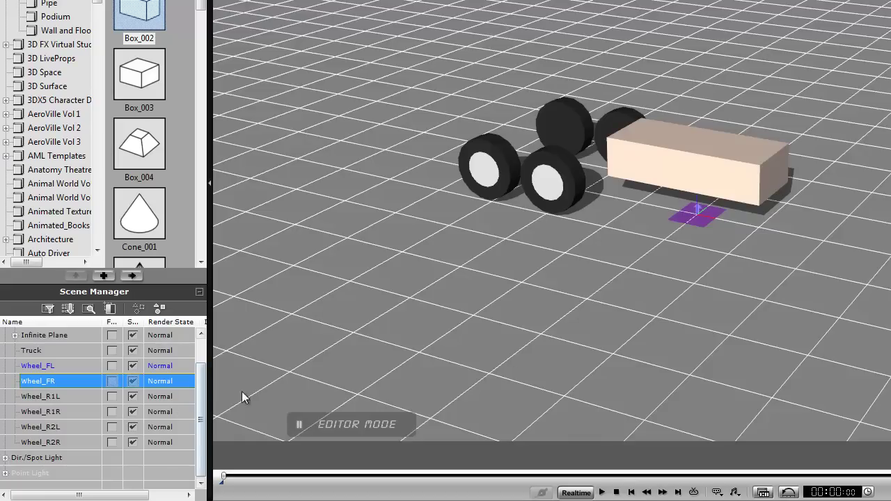
right_click(293, 364)
mouse_move(313, 353)
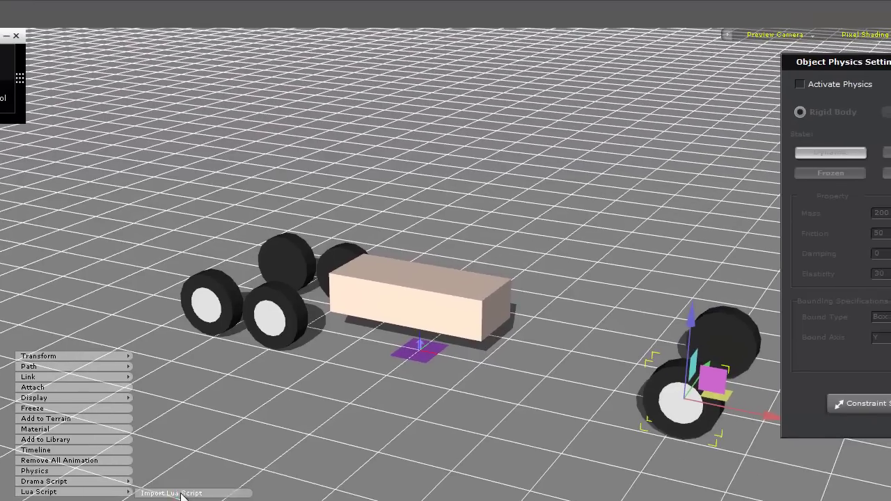
click(216, 473)
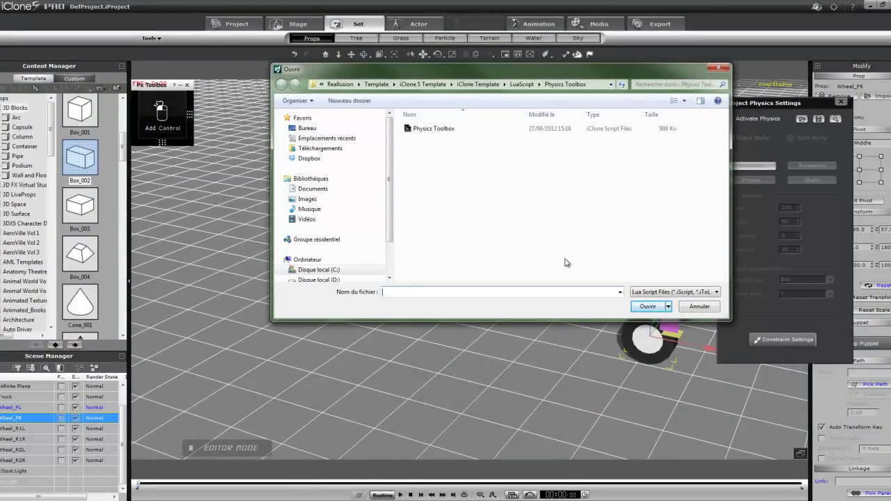
click(418, 129)
click(648, 307)
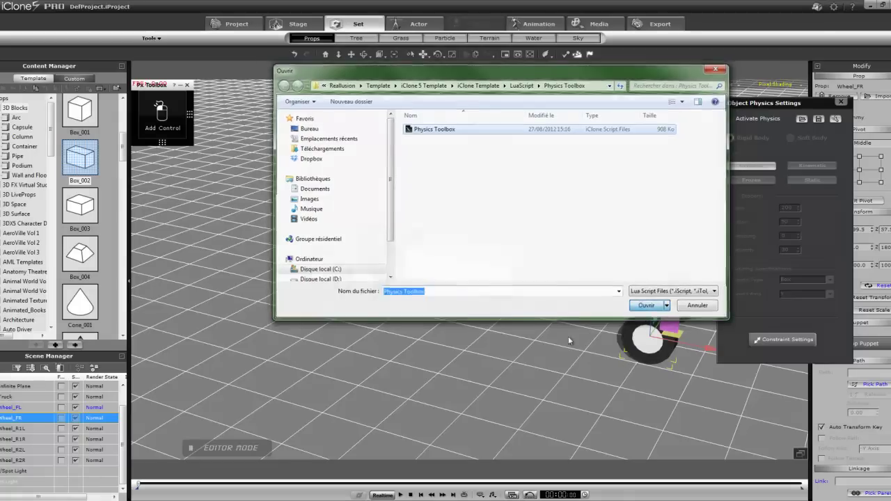
Import the Physics Toolbox Lua script onto the Wheel_R1L prop.
click(22, 430)
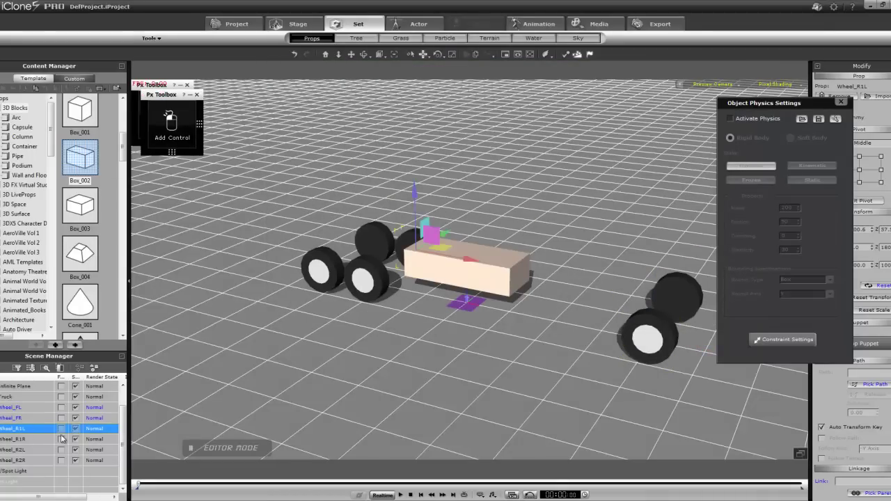
right_click(311, 351)
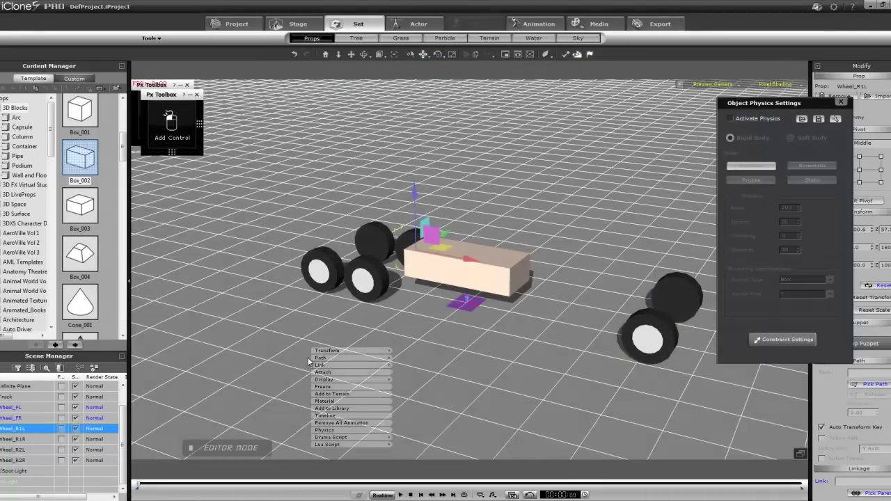
mouse_move(371, 449)
click(414, 445)
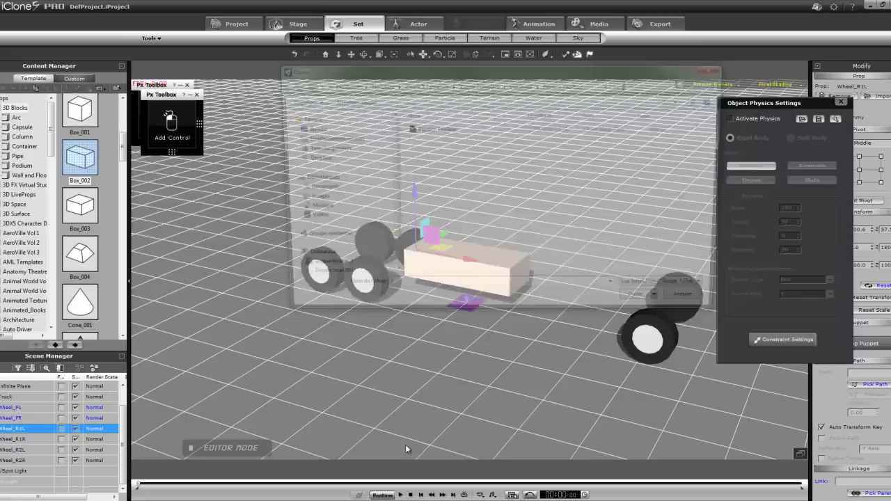
click(418, 130)
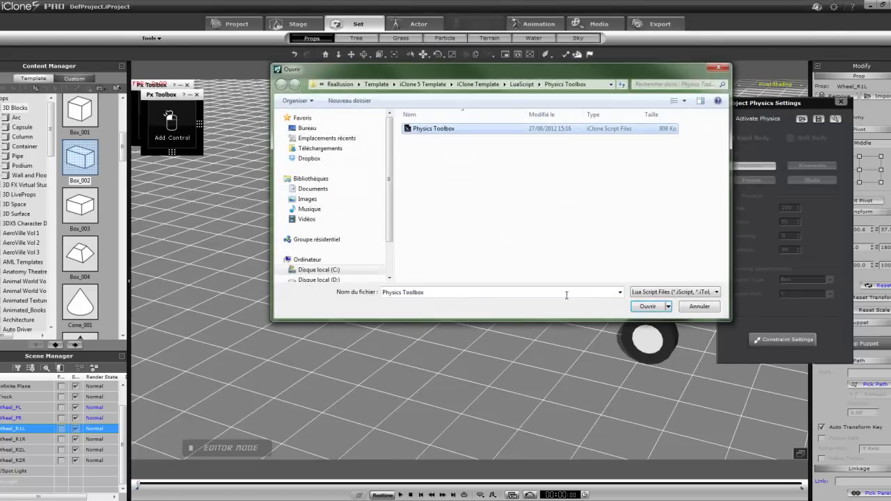
click(648, 306)
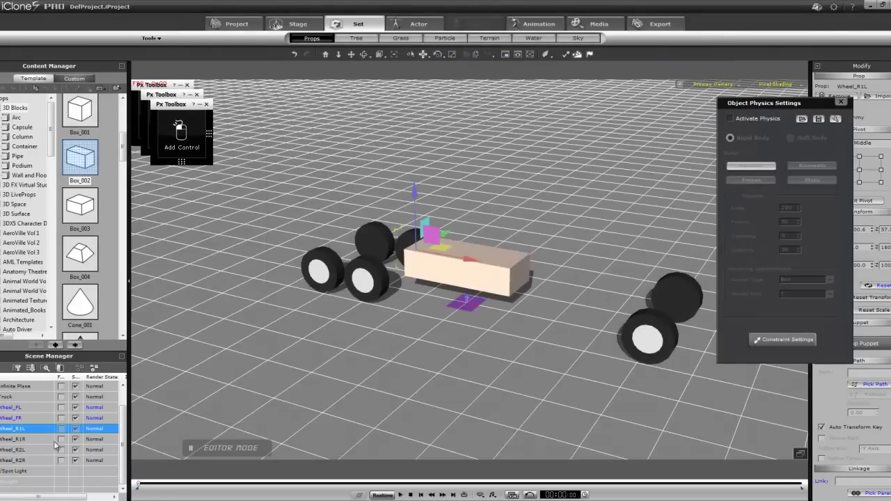
Import the Physics Toolbox Lua script onto the Wheel_R1R prop.
click(11, 439)
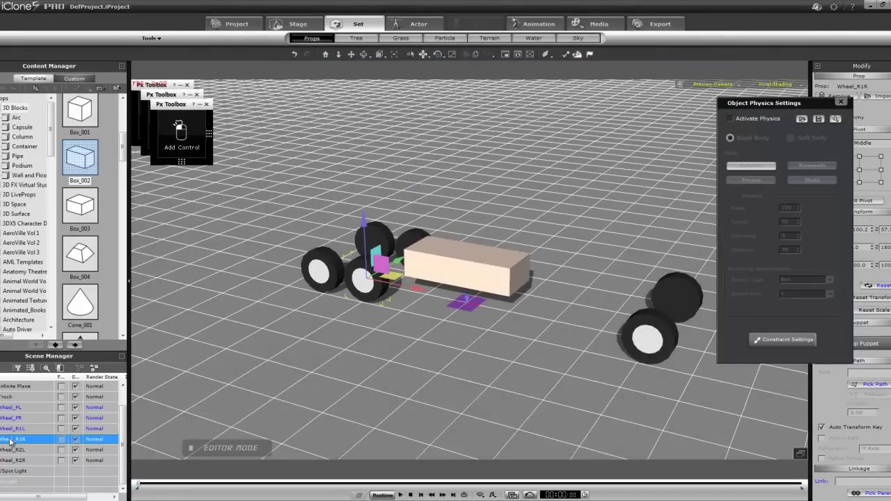
right_click(374, 284)
mouse_move(406, 381)
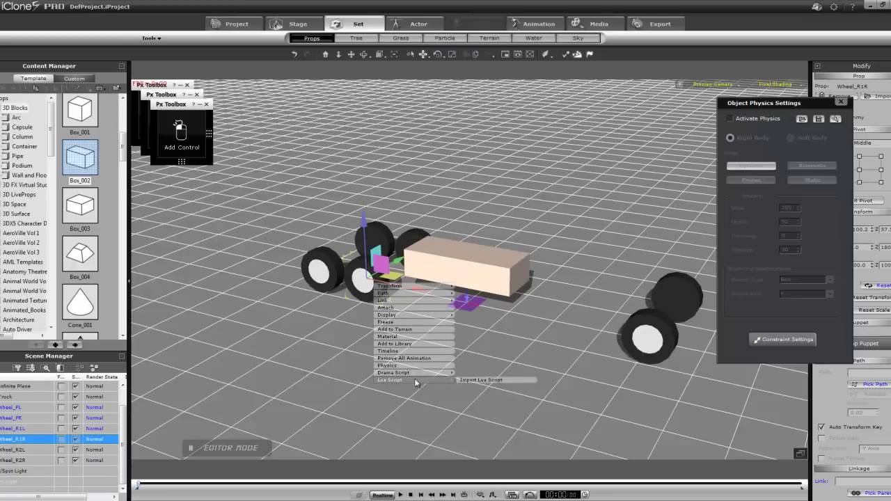
click(483, 381)
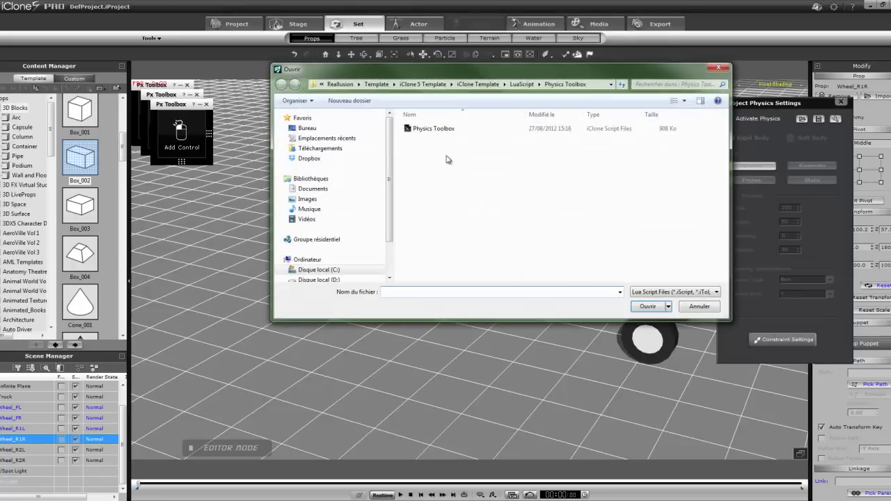
click(442, 129)
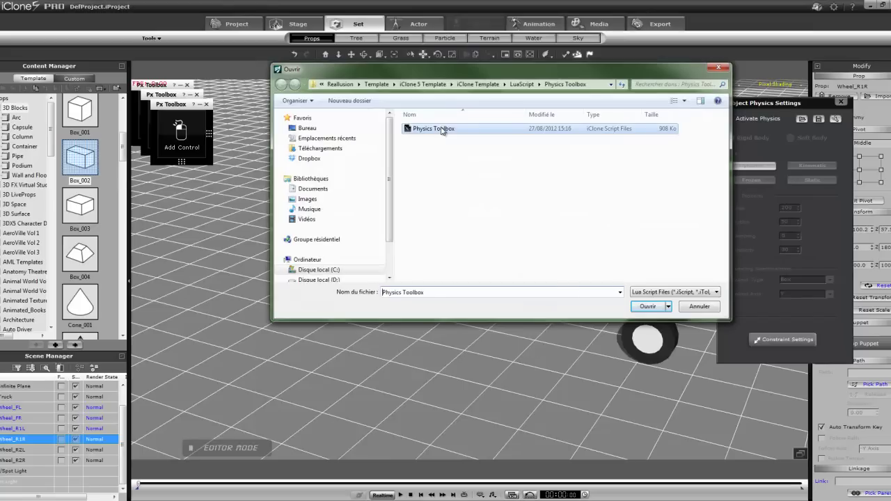
click(648, 307)
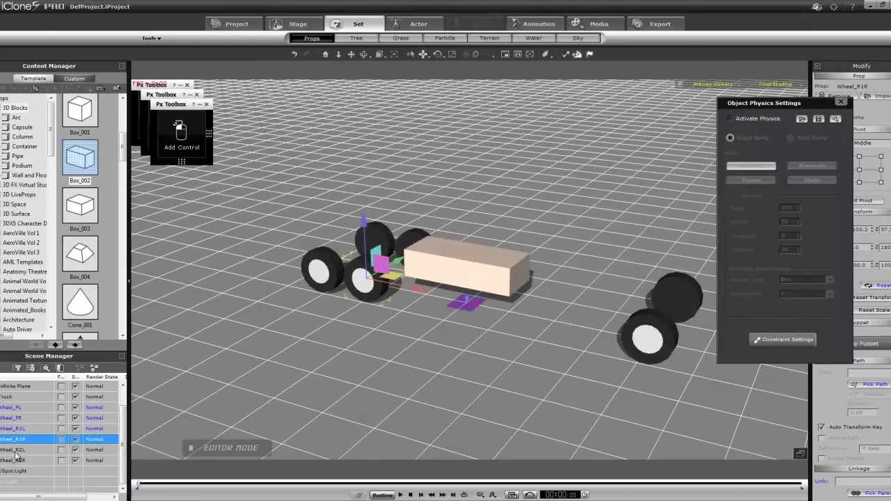
Import the Physics Toolbox Lua script onto the Wheel_R2L prop.
click(15, 451)
right_click(379, 241)
mouse_move(401, 336)
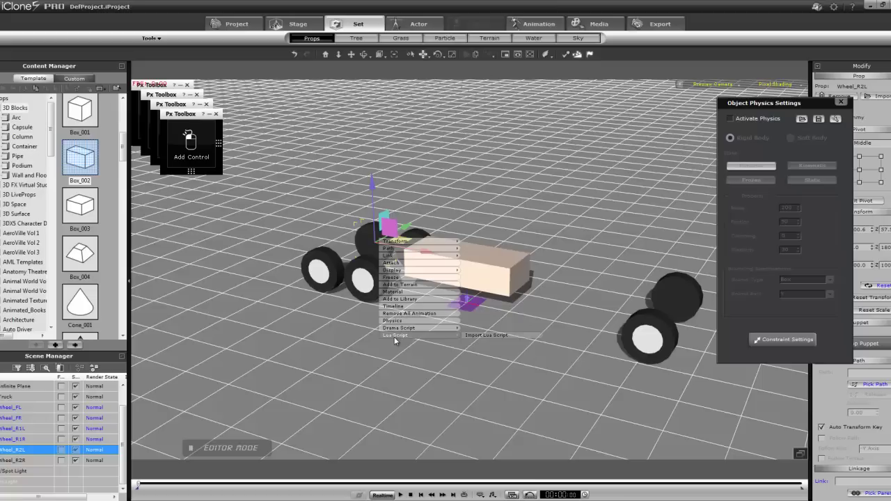
click(471, 336)
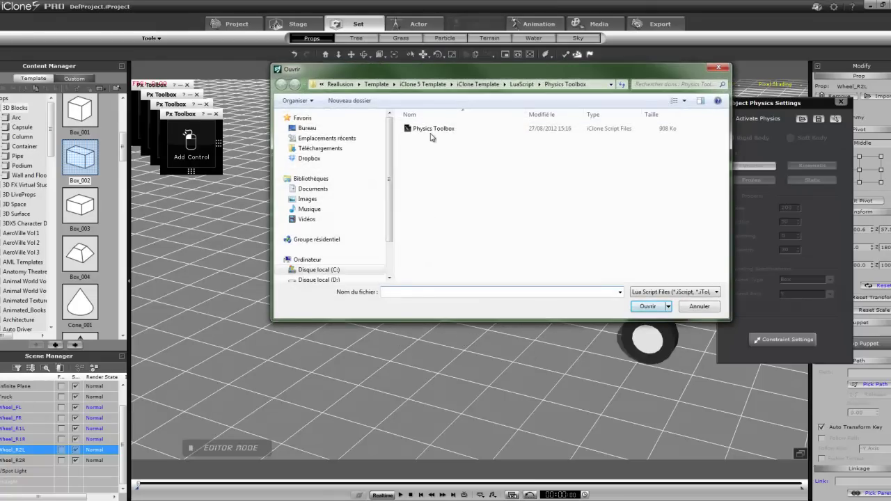
click(430, 130)
click(646, 307)
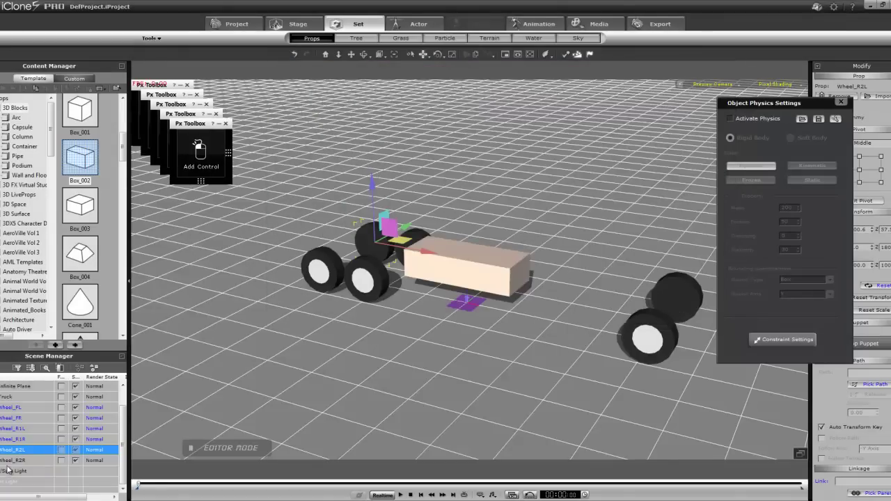
Import the Physics Toolbox Lua script onto the Wheel_R2R prop.
click(10, 461)
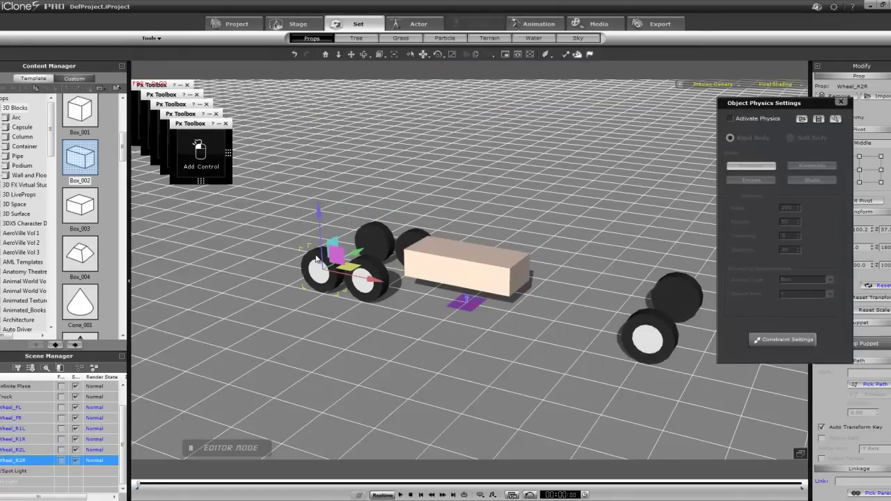
right_click(316, 259)
mouse_move(368, 353)
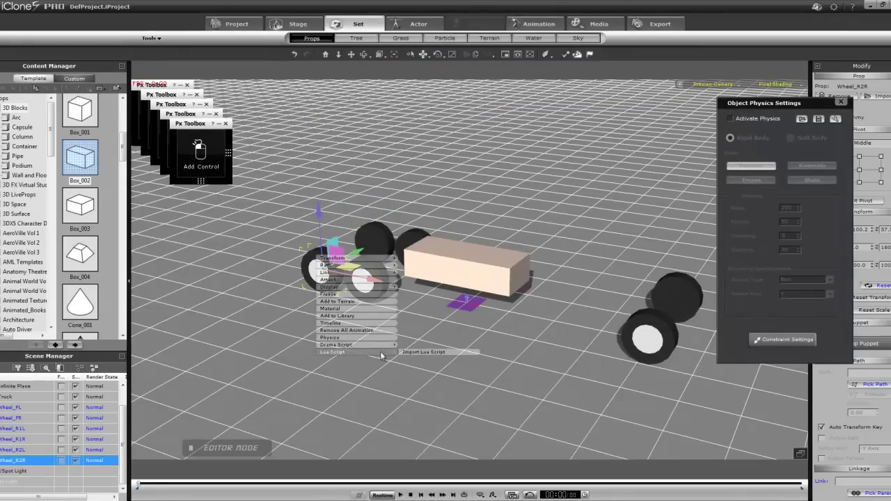
click(422, 352)
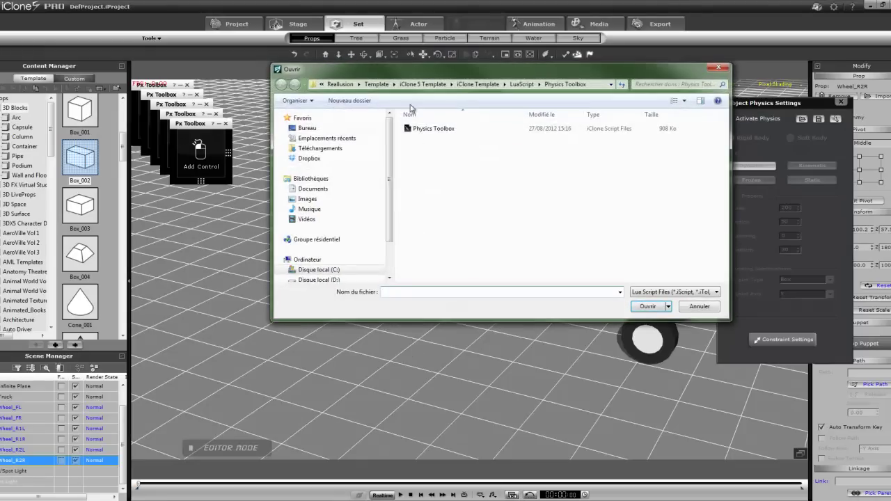
click(421, 130)
click(638, 310)
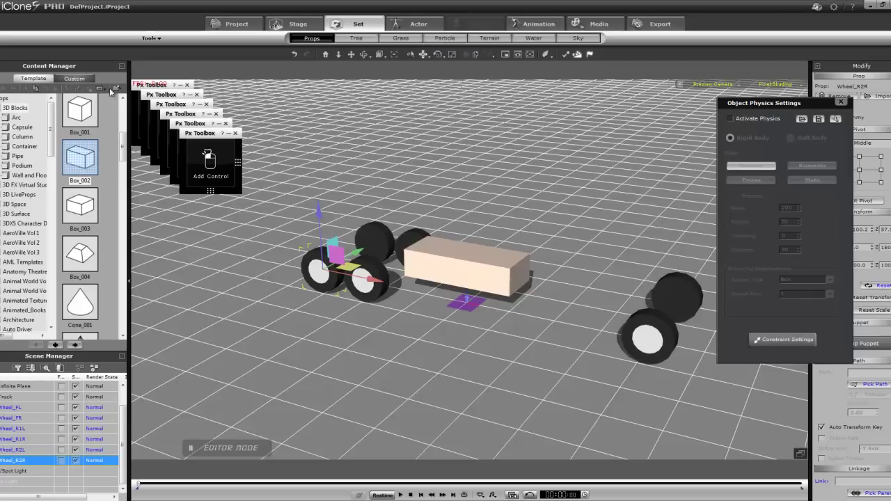
Spread the stacked Px Toolbox windows across the viewport, leaving the first one in its place.
drag(216, 137, 495, 100)
drag(195, 124, 436, 98)
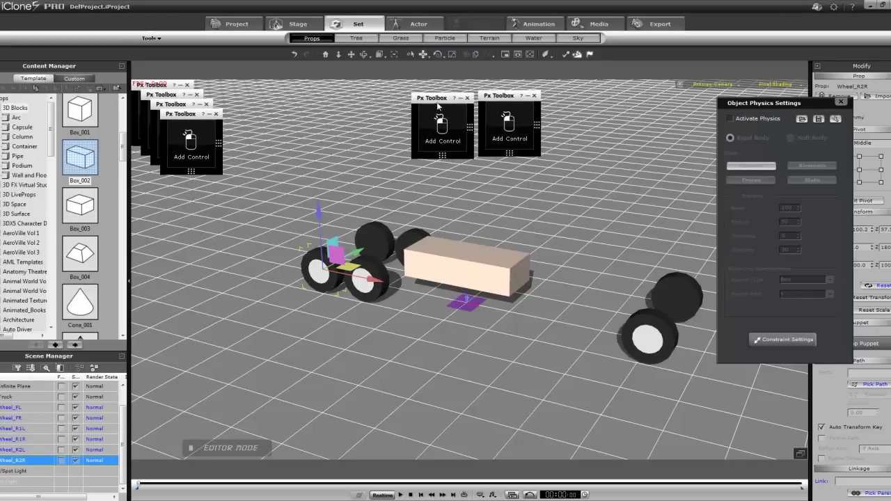
drag(196, 125, 593, 99)
drag(188, 104, 589, 169)
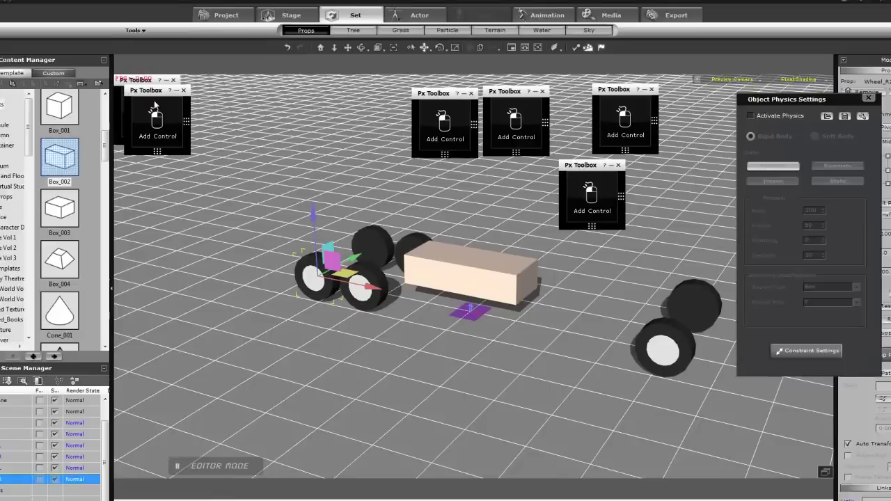
drag(170, 95, 328, 70)
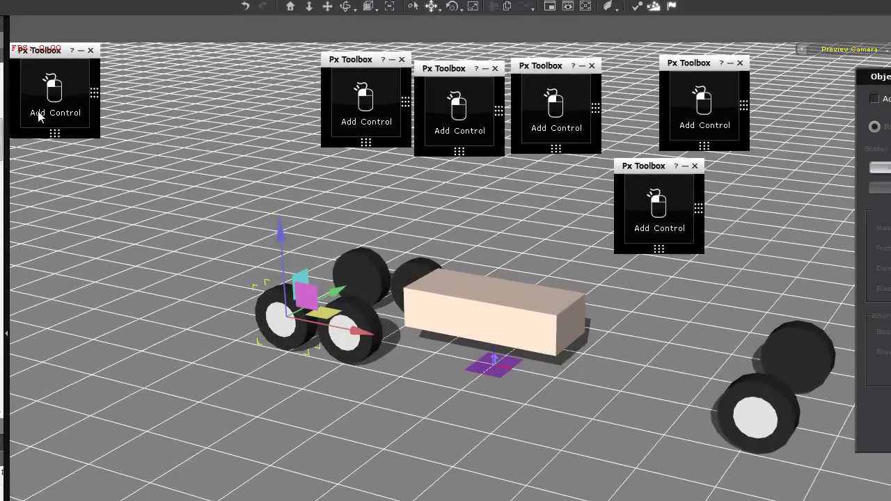
Add a Motor A force control to the first Px Toolbox and open its detailed settings.
click(82, 119)
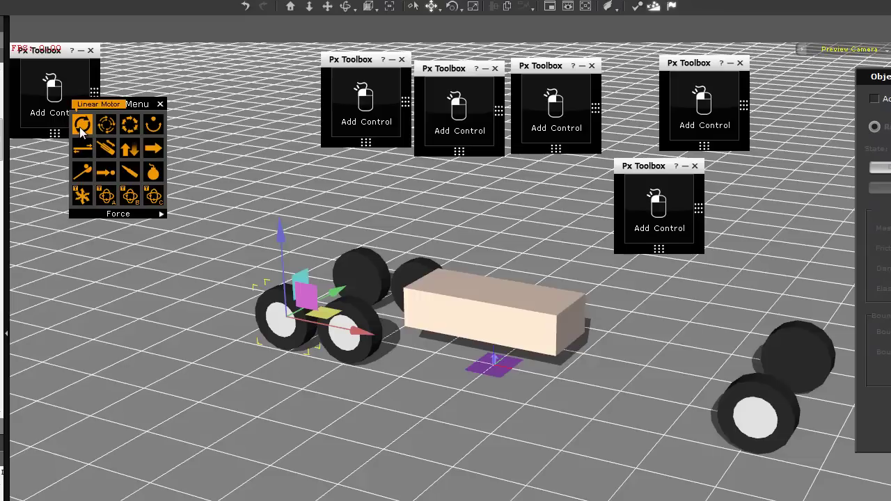
click(83, 125)
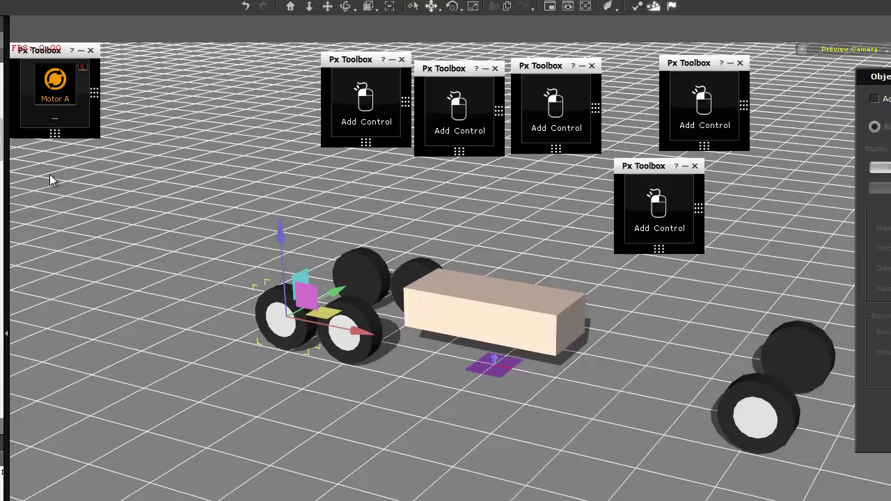
mouse_move(38, 117)
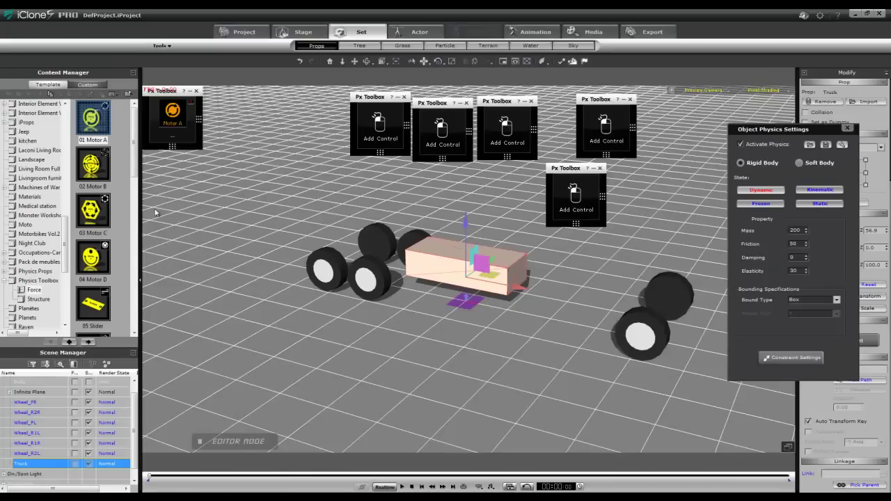
click(193, 143)
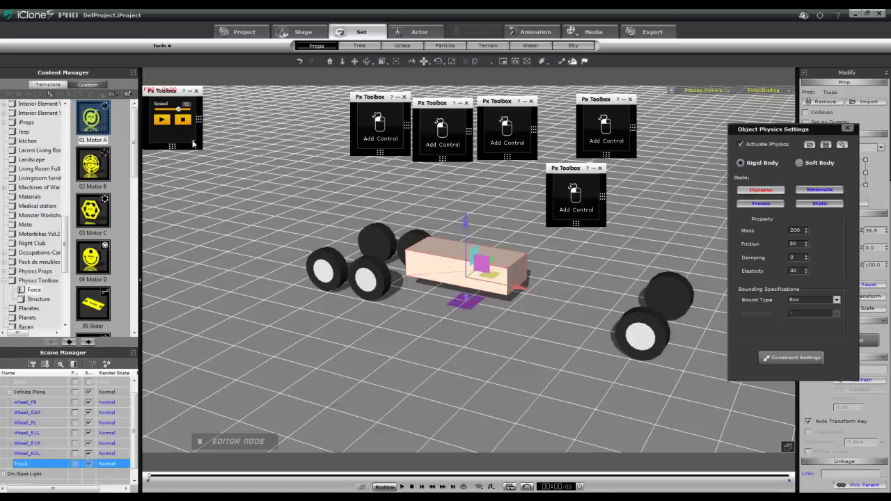
click(194, 143)
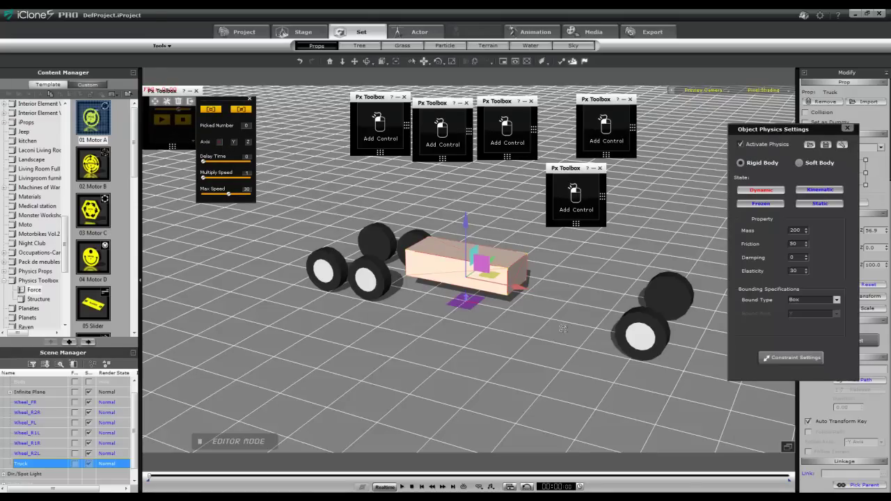
Pick all six wheels as targets of Motor A, from the front pair to the two rear pairs.
click(637, 321)
click(665, 282)
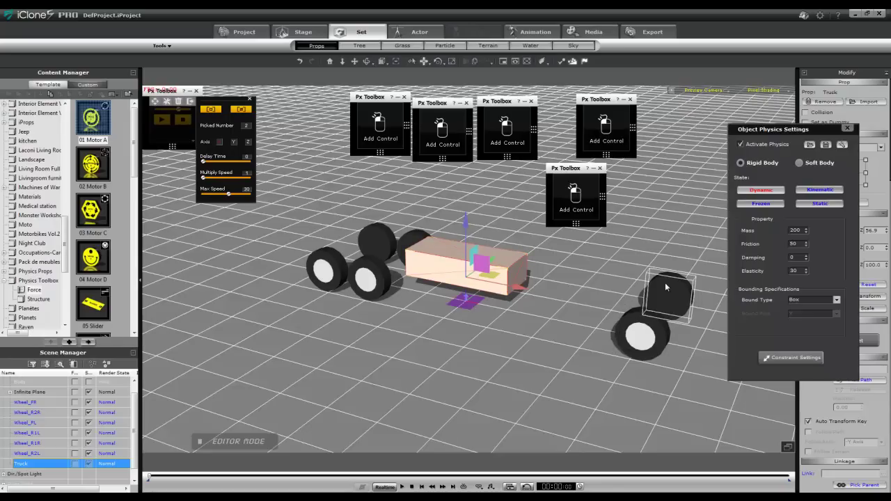
click(210, 109)
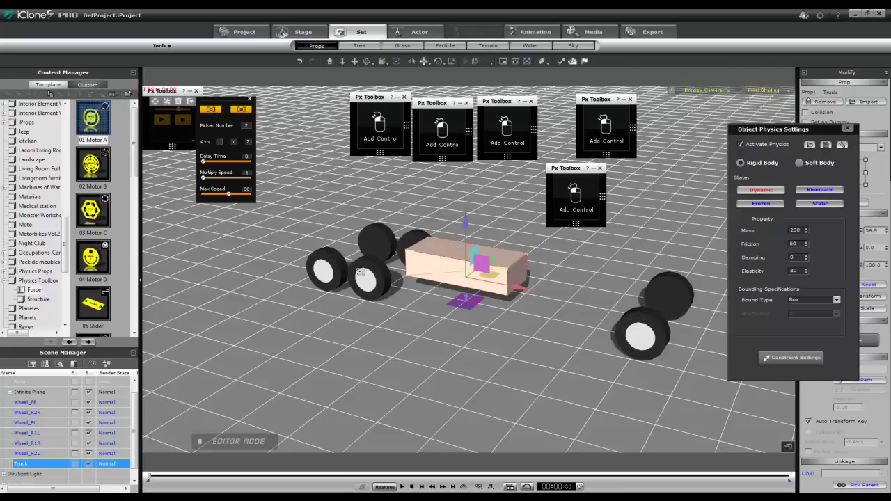
click(371, 273)
click(211, 109)
click(406, 237)
click(209, 110)
click(316, 259)
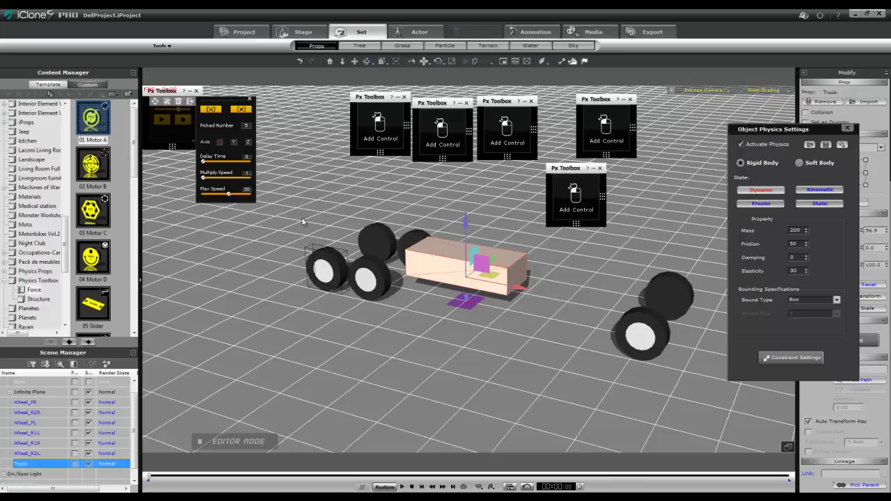
click(211, 110)
click(372, 234)
Check the rotation axes on Wheel_FR, set Motor A's axis to Y, adjust its Multiply Speed and close the settings.
click(27, 403)
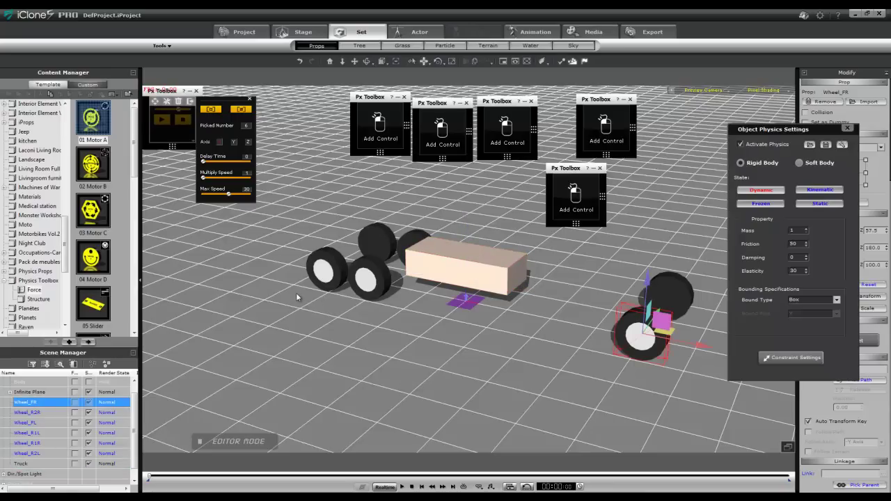
key(e)
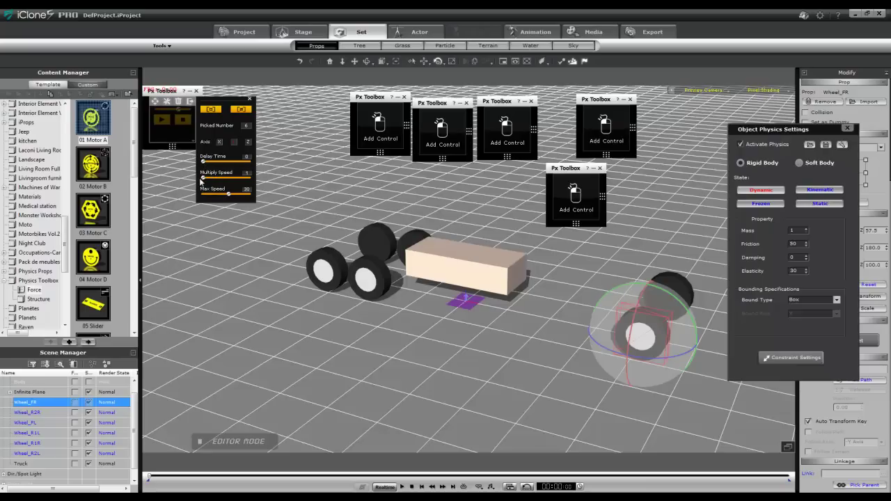
drag(204, 179, 209, 181)
click(252, 99)
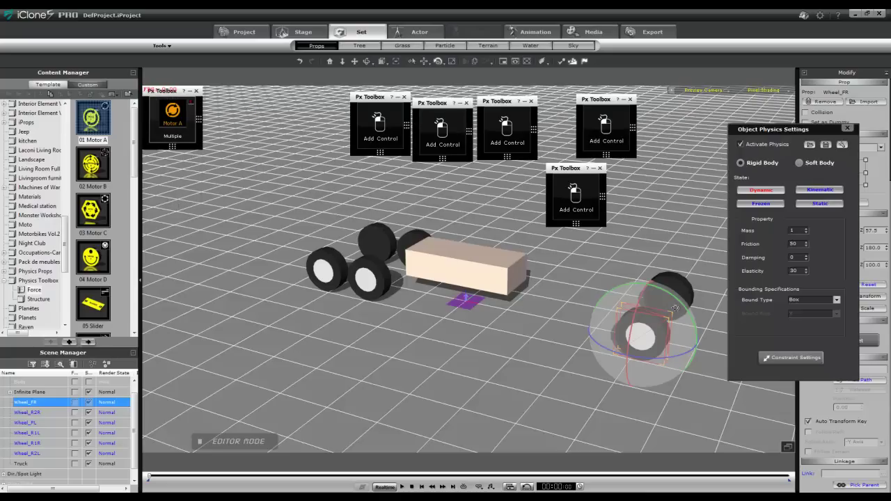
Test Motor A by starting it and running the simulation, stop the motor and return to the first frame.
click(170, 145)
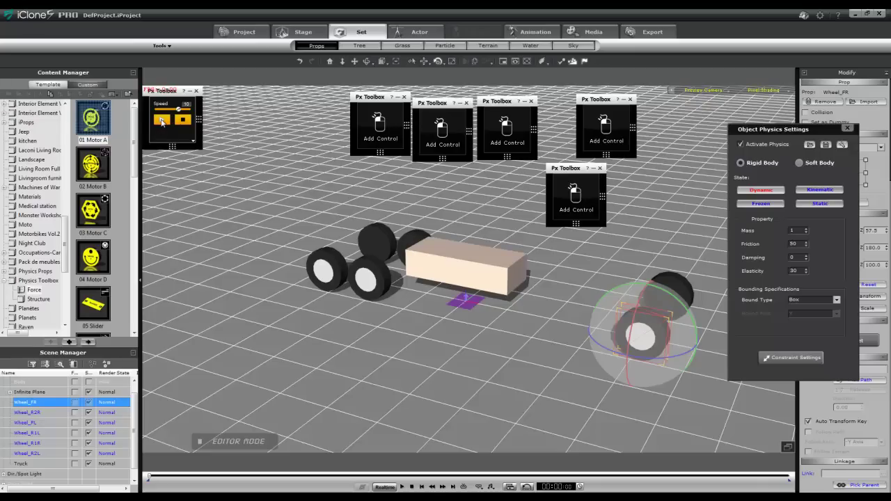
click(162, 120)
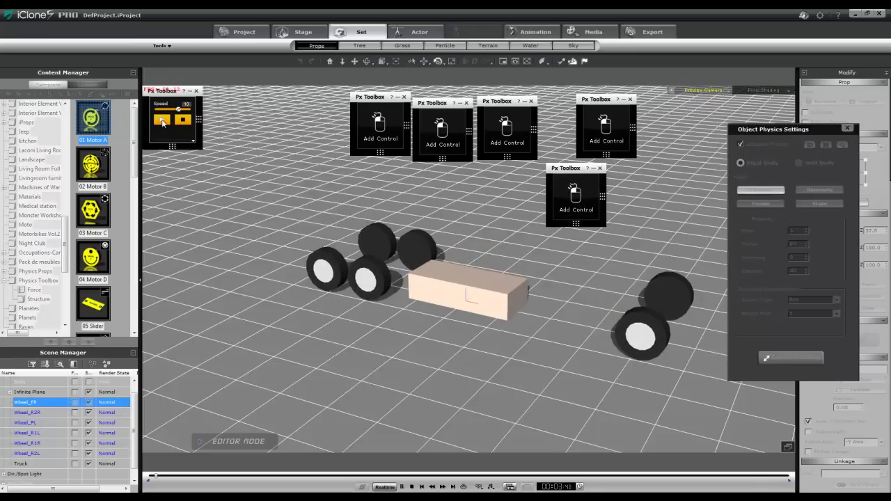
click(186, 145)
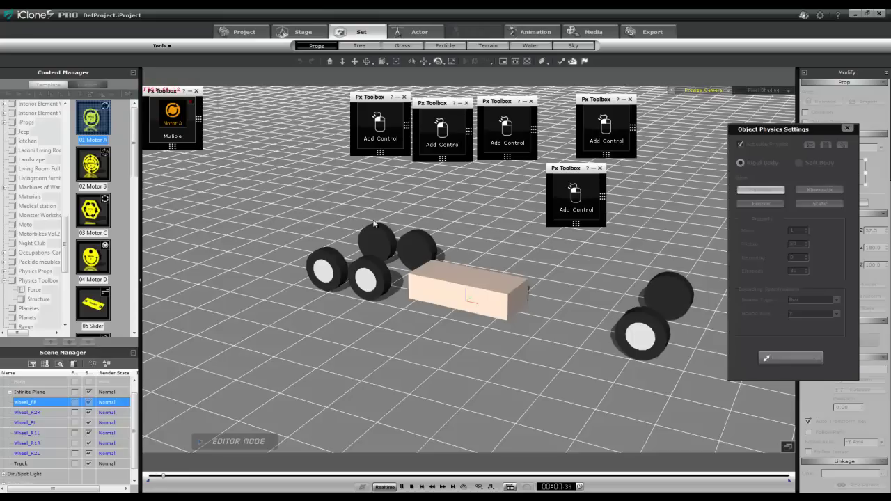
click(174, 139)
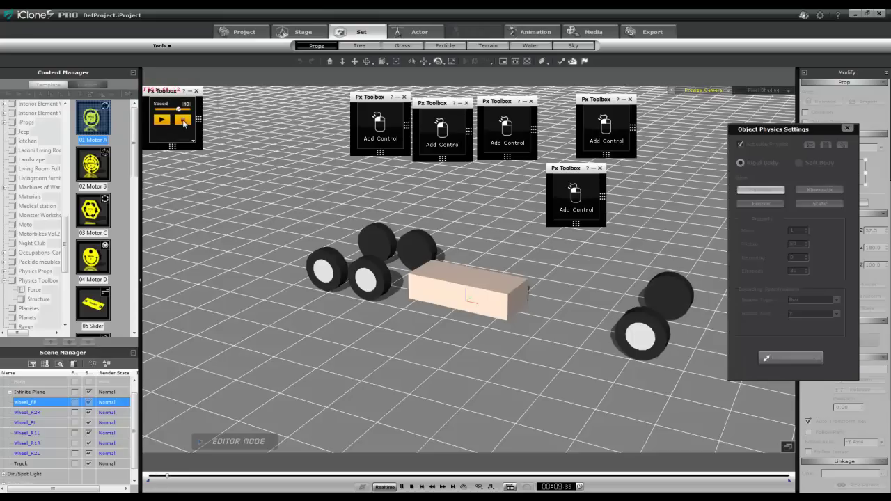
click(184, 120)
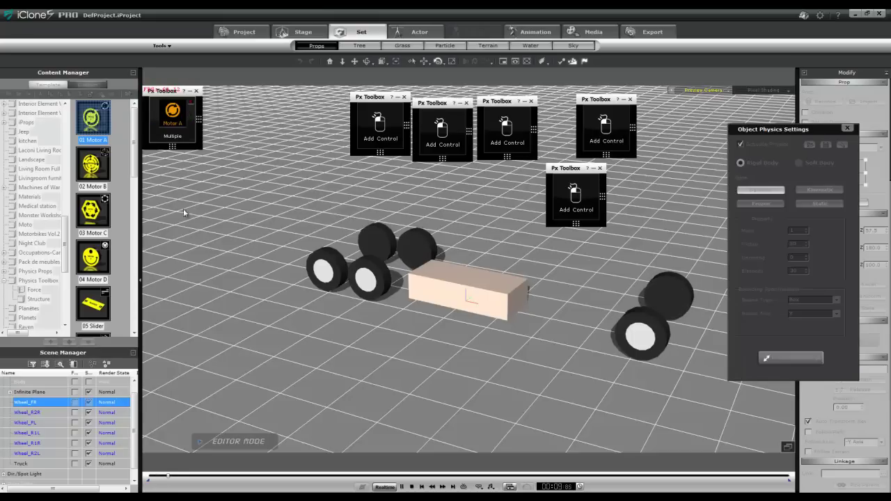
click(421, 487)
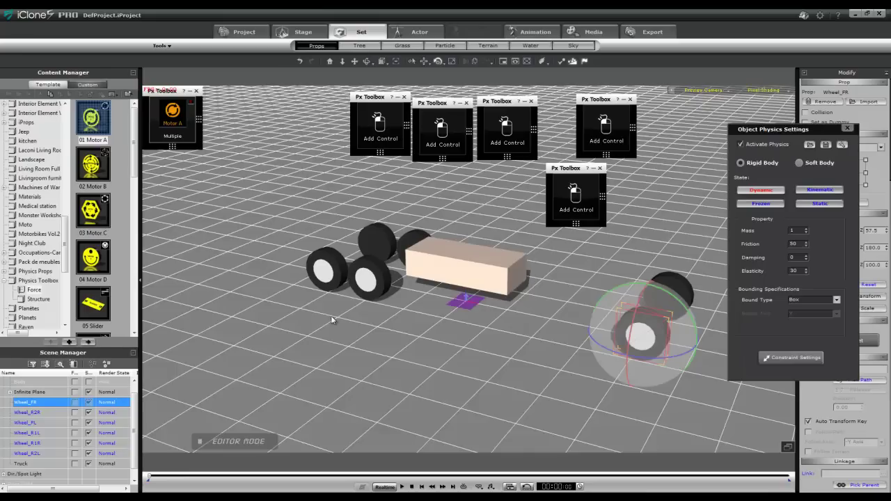
Select all six wheels and set their physics mass to 20 and friction to 100.
click(438, 262)
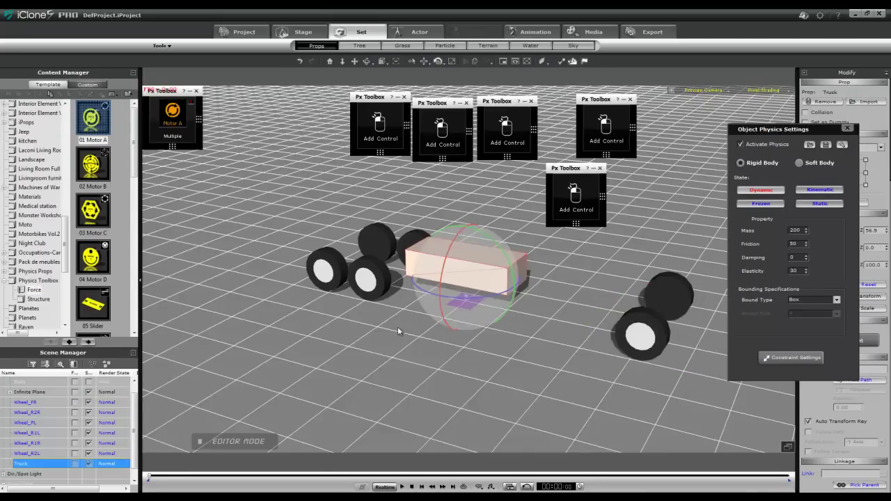
key(w)
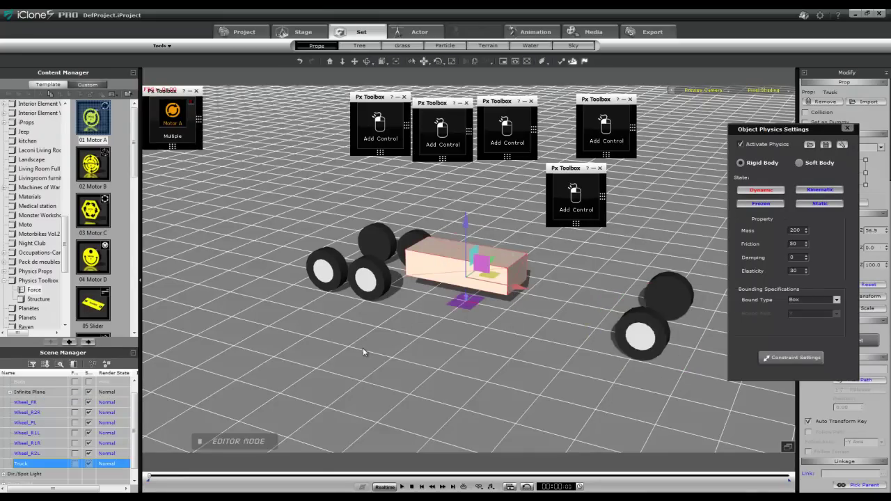
click(644, 319)
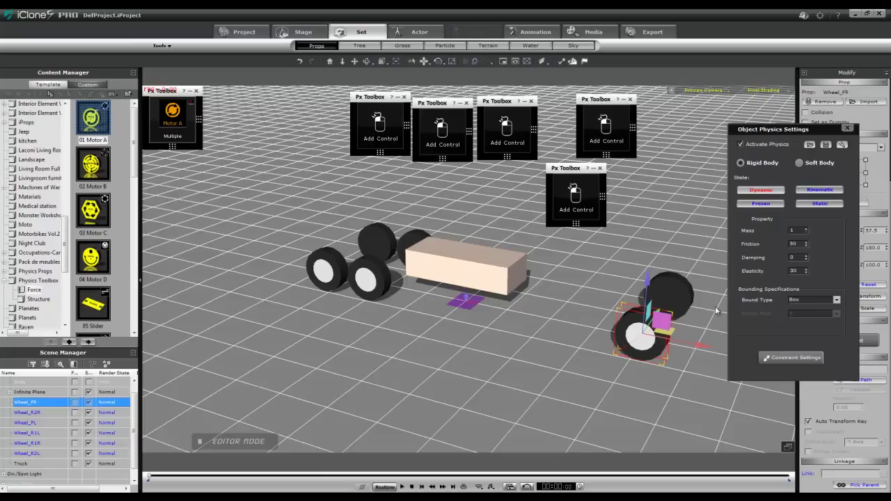
shift+click(28, 453)
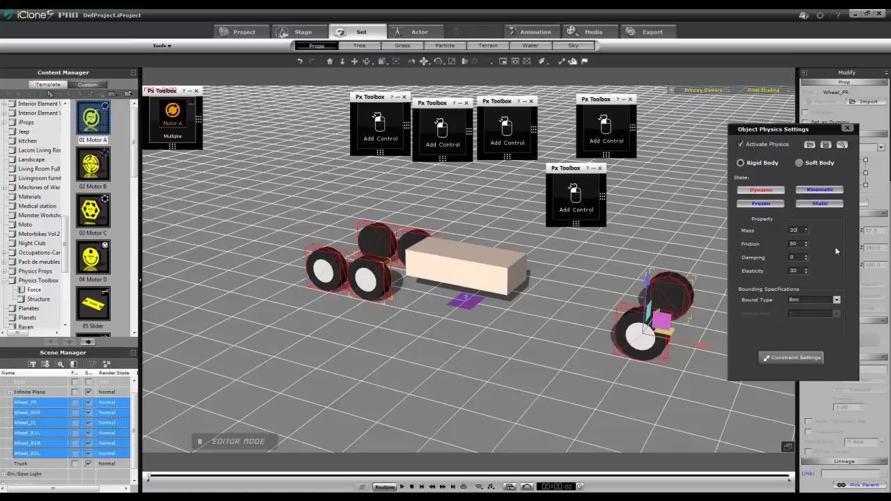
drag(799, 243, 756, 248)
key(Return)
Set the six wheels' bound type to Cylinder with bound axis Y and clear the selection.
click(836, 300)
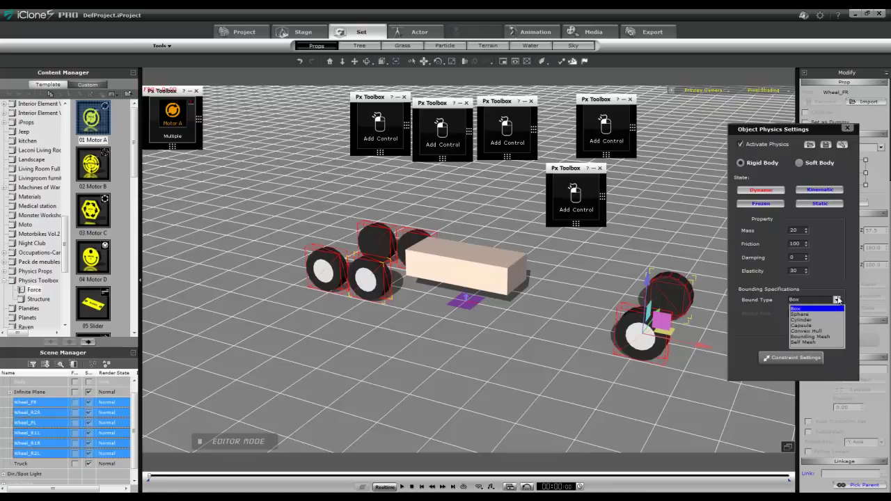
click(815, 321)
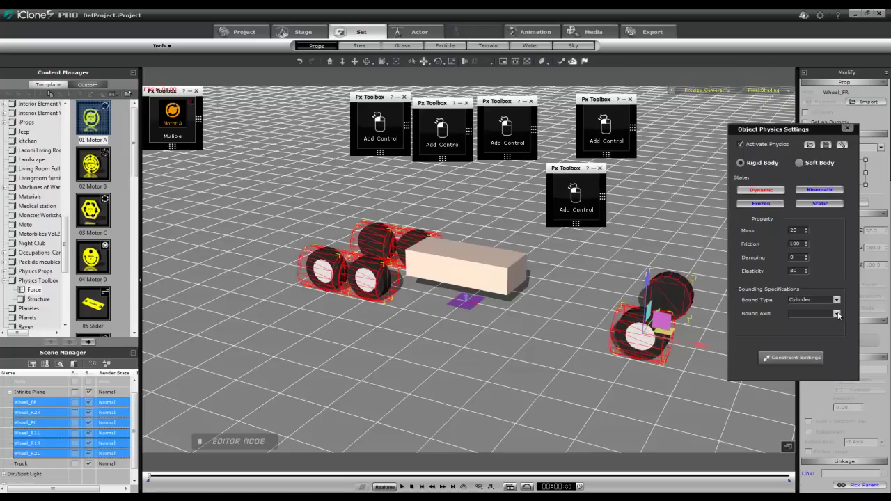
click(837, 315)
click(811, 332)
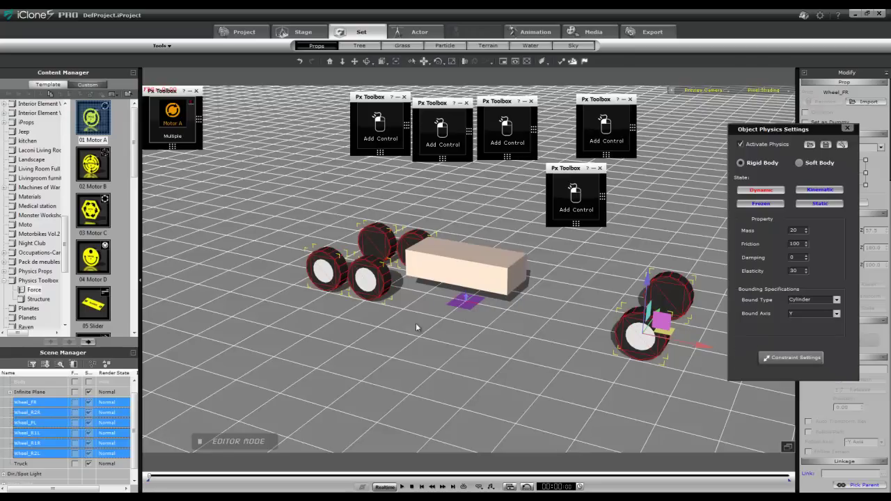
click(784, 359)
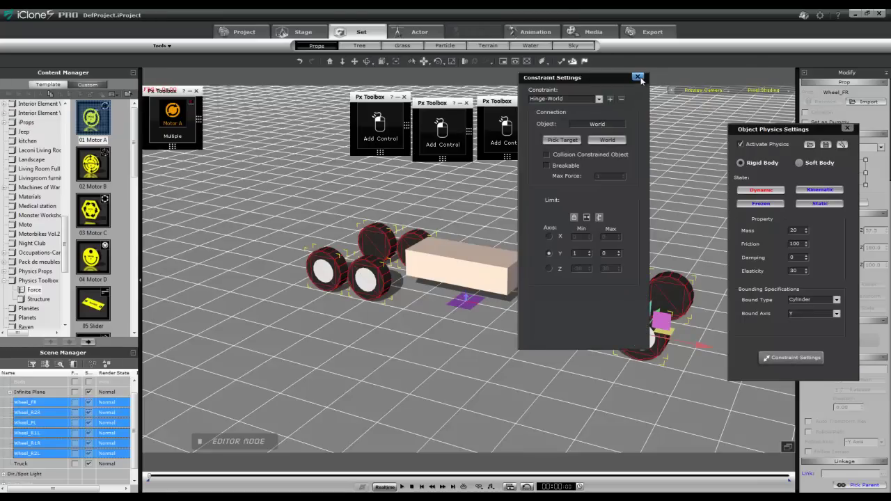
click(637, 77)
click(438, 312)
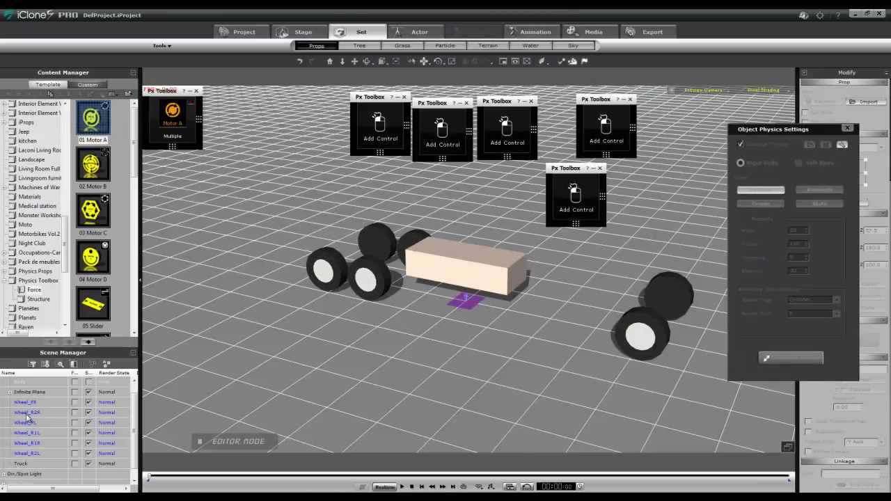
Sort the scene objects by name and attach the hinge constraints of the four rear wheels to the Truck body.
click(43, 372)
click(28, 432)
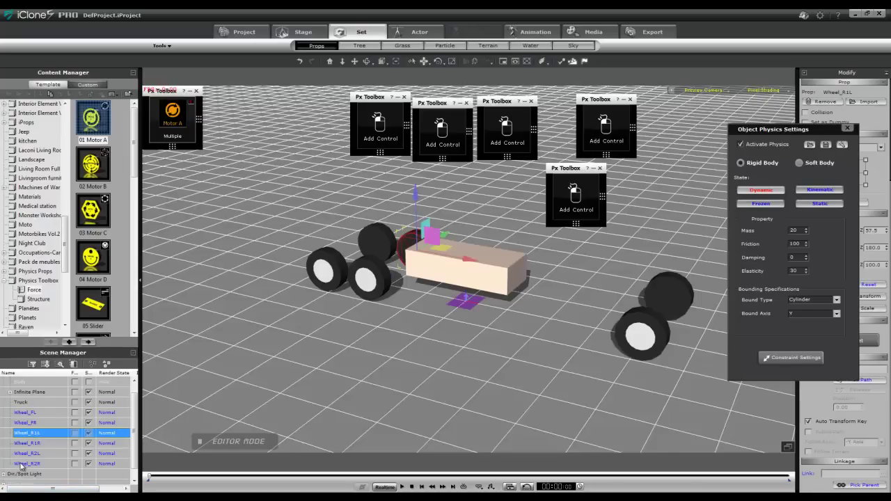
shift+click(23, 463)
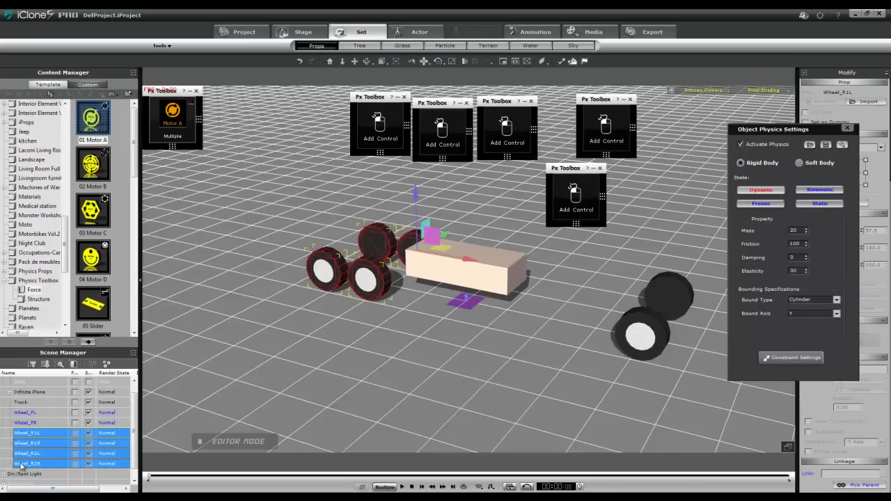
click(793, 359)
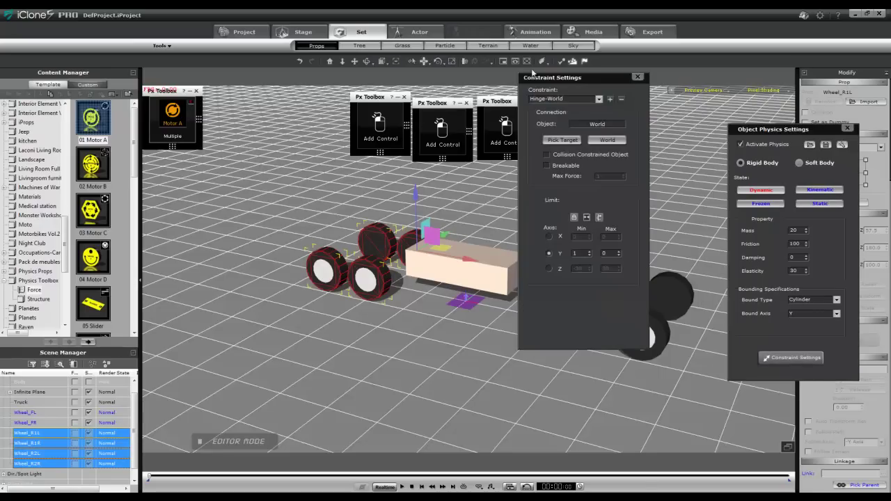
drag(598, 77, 226, 148)
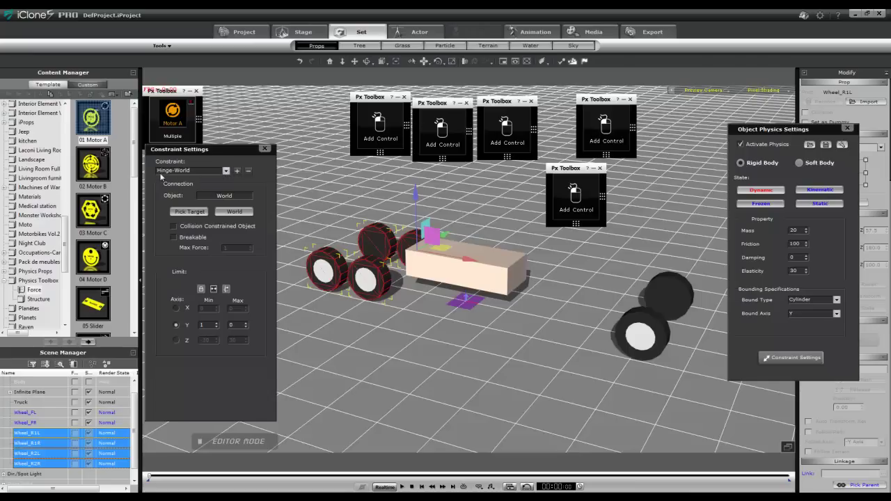
click(188, 215)
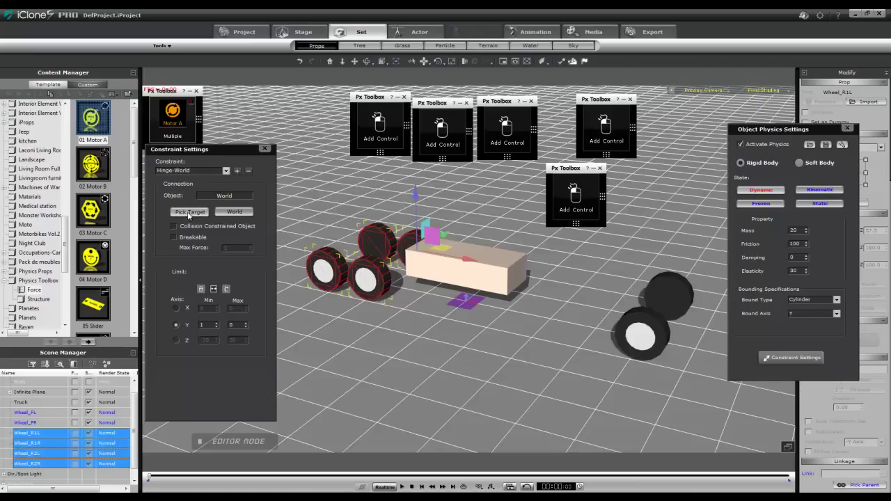
click(473, 265)
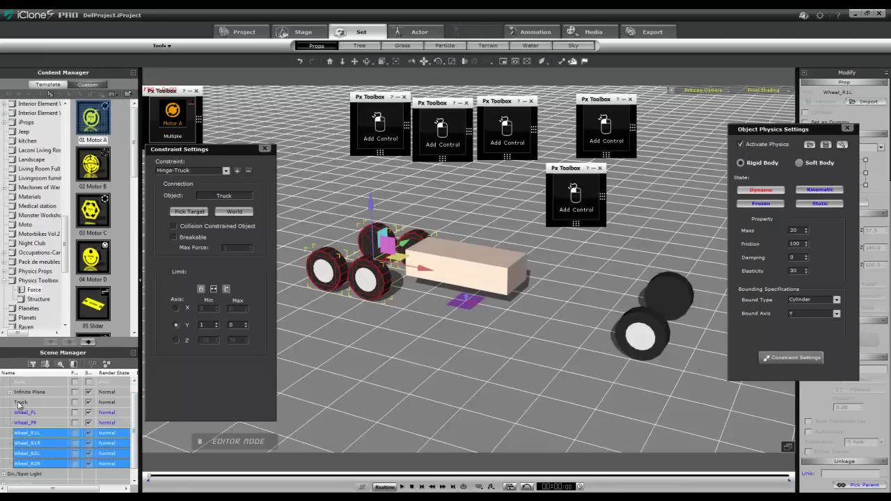
Check the hinge constraint target on the rear wheels Wheel_R1R, Wheel_R2L and Wheel_R2R.
click(191, 212)
click(364, 378)
click(371, 274)
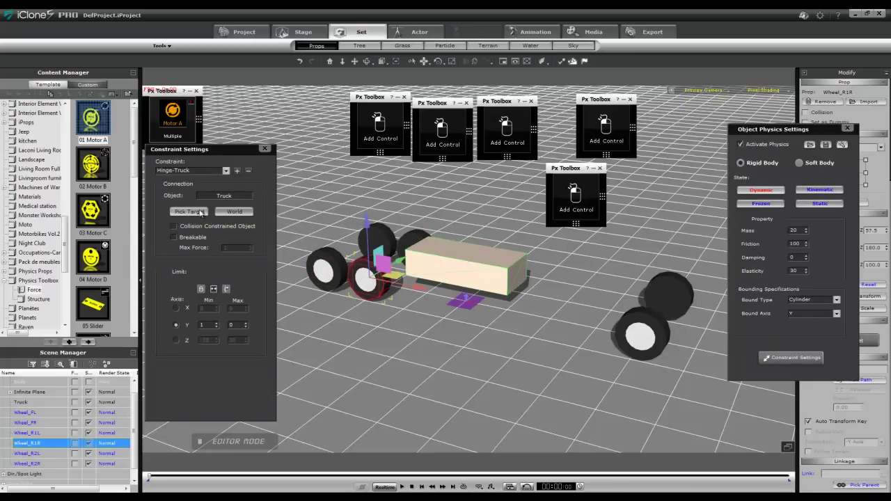
click(31, 455)
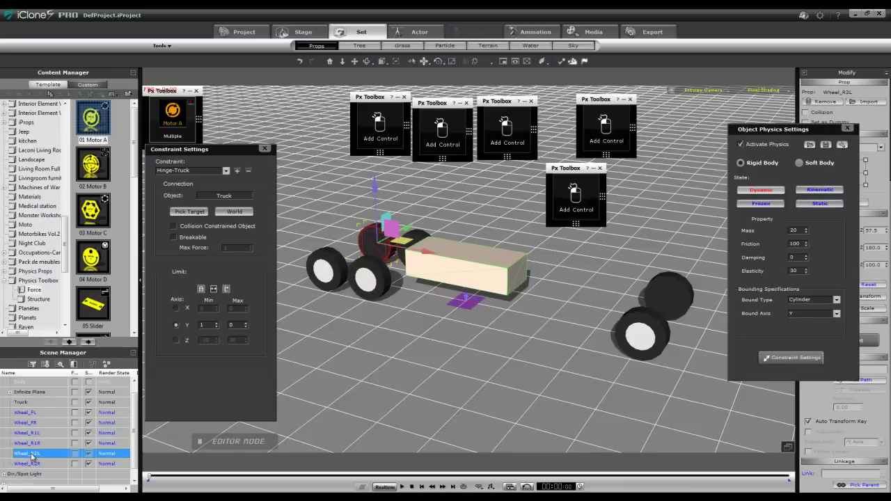
click(29, 463)
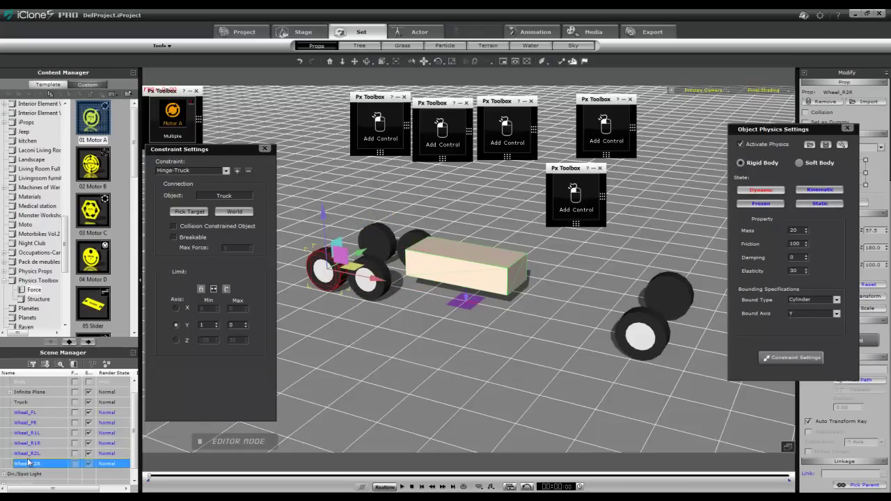
Select Wheel_FR, move the Object Physics Settings window clear of the Modify settings, and widen the first Px Toolbox by one control slot.
click(25, 422)
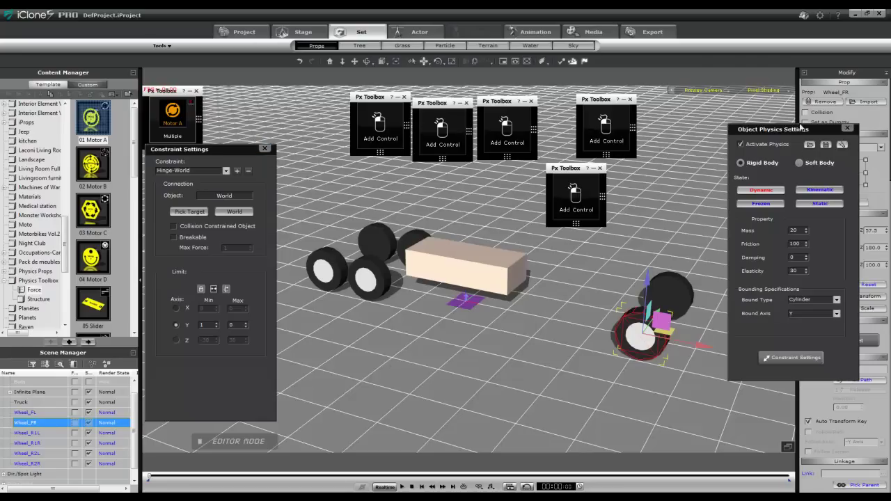
drag(821, 131, 389, 172)
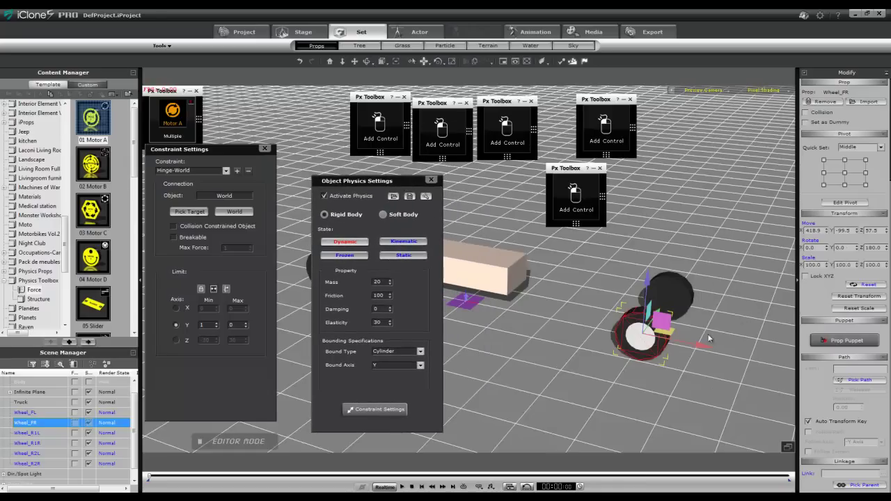
drag(200, 120, 247, 123)
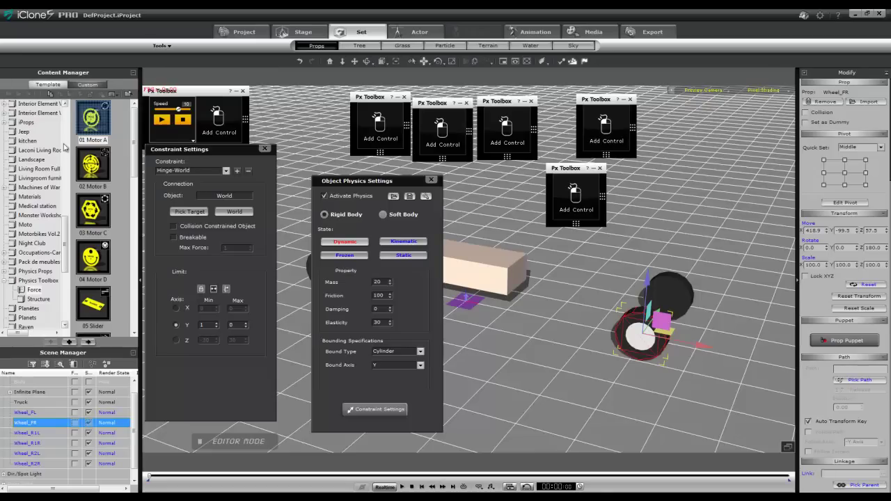
Add a Box_001 prop from 3D Blocks on the ground near the truck and scale it down uniformly to about 21.3.
drag(69, 235, 67, 108)
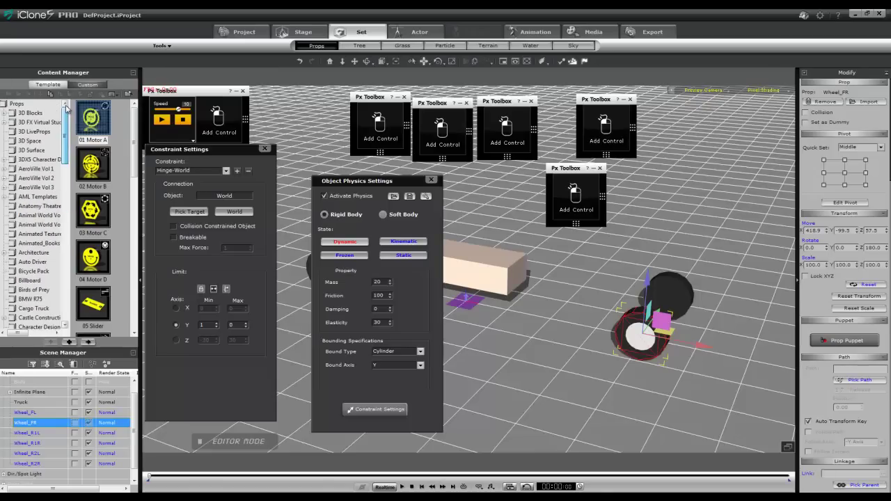
click(23, 114)
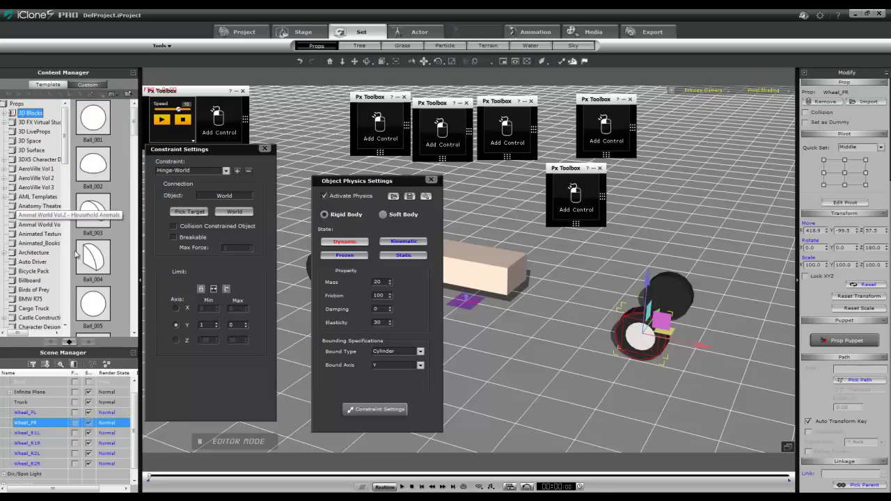
drag(135, 125, 529, 364)
click(97, 165)
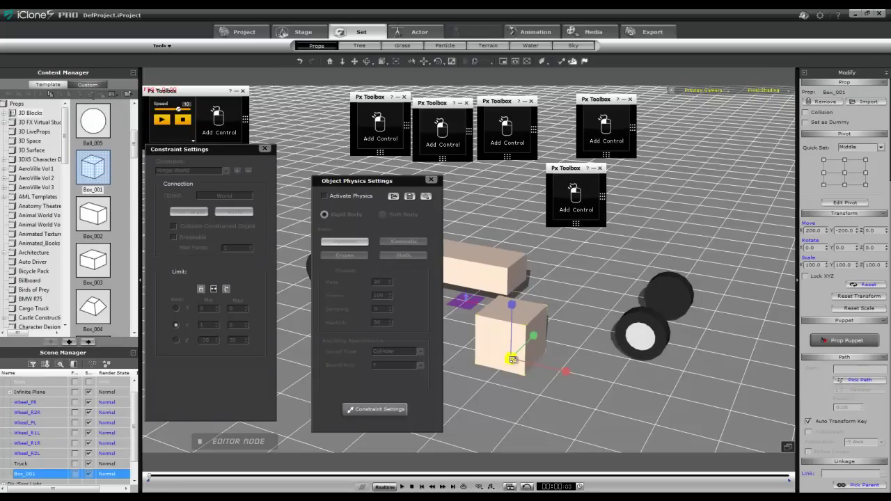
drag(510, 359, 470, 489)
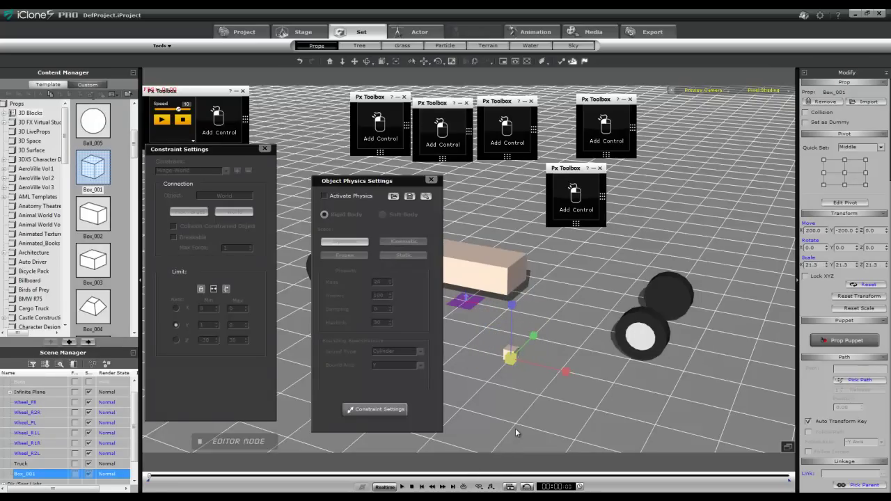
Move the small box along X to about 398 beside Wheel_FR and place a copy beyond Wheel_FL at about Y 384.5.
key(w)
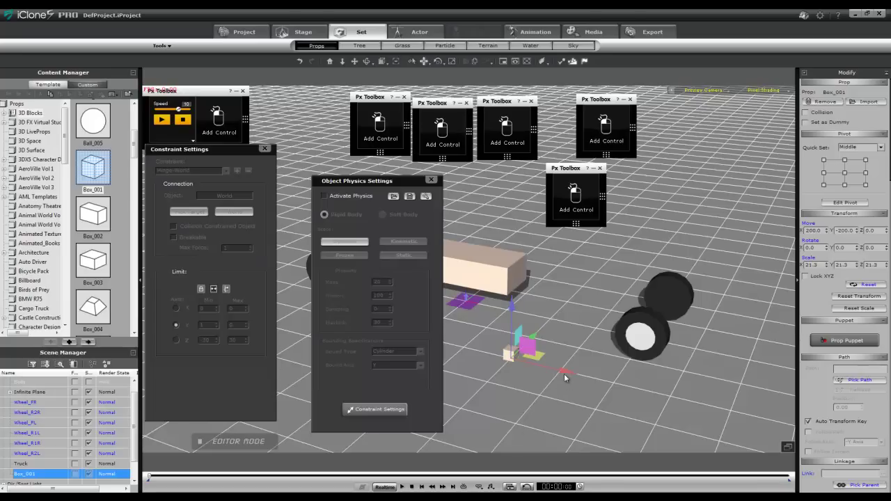
drag(564, 373, 675, 381)
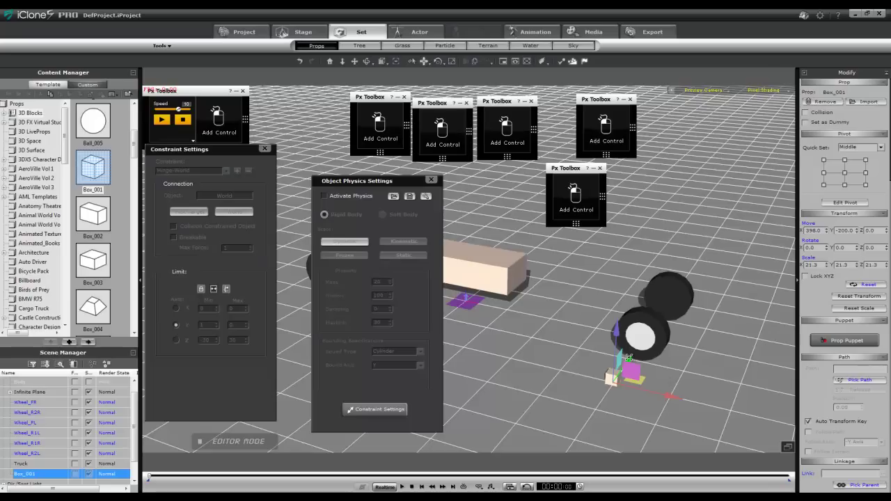
ctrl+drag(628, 358, 699, 236)
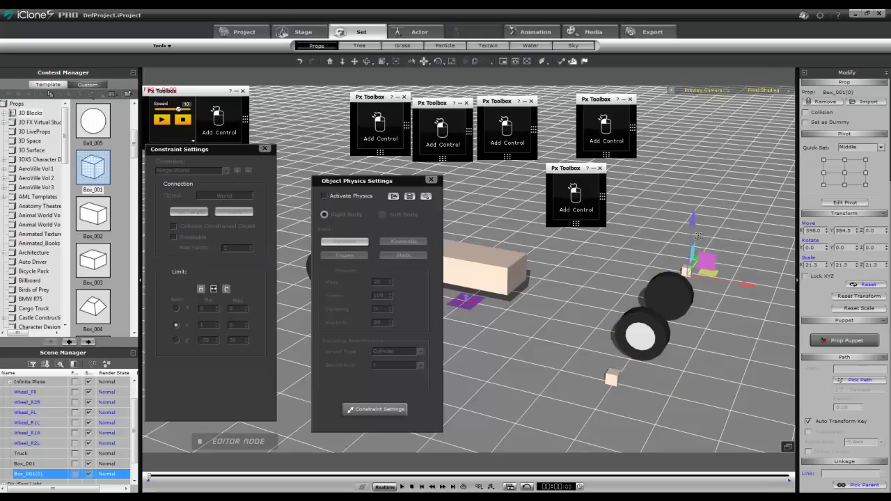
Rename the small box beside Wheel_FR as Steer_FR and the copy beside Wheel_FL as Steer_FL.
double_click(32, 463)
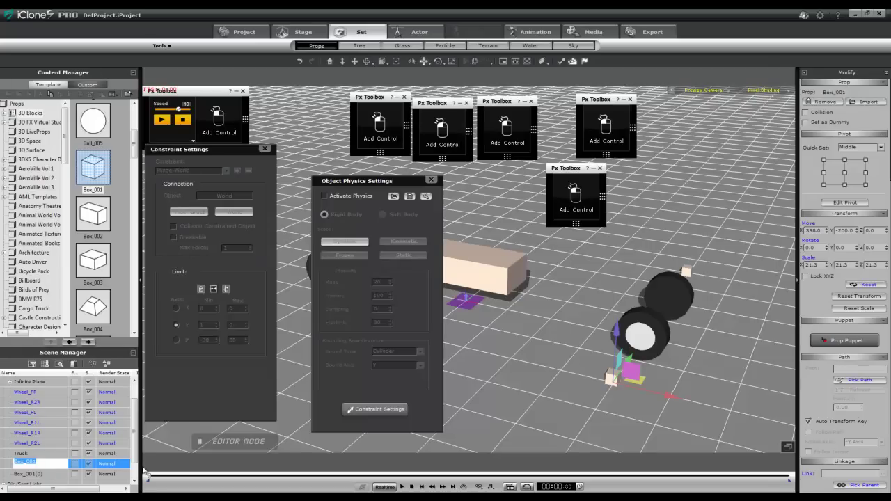
text(Steer_FR)
key(Return)
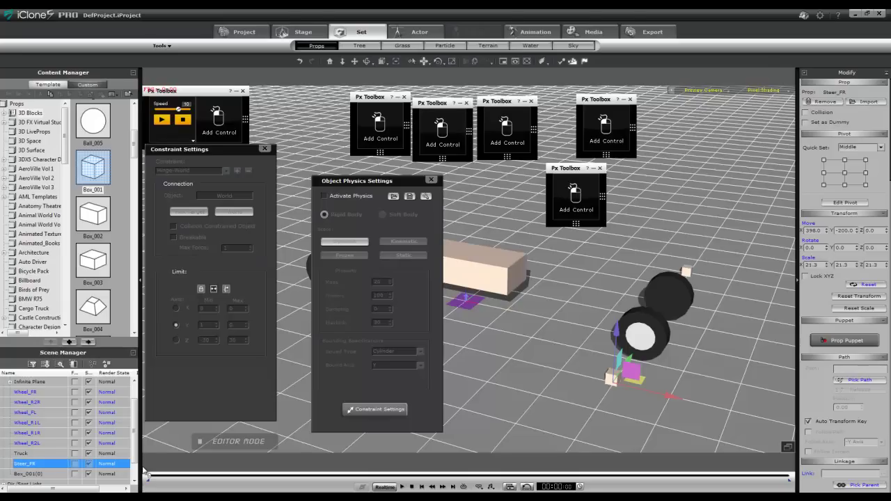
click(688, 272)
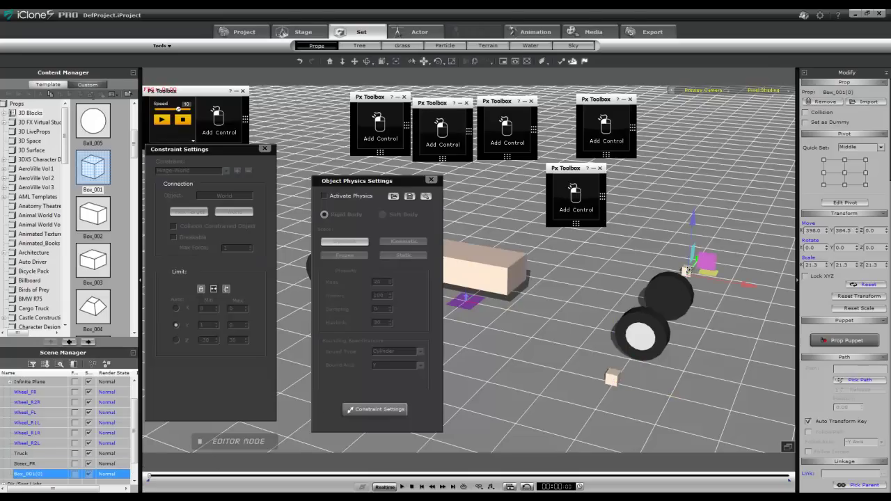
double_click(51, 475)
text(Steer_FL)
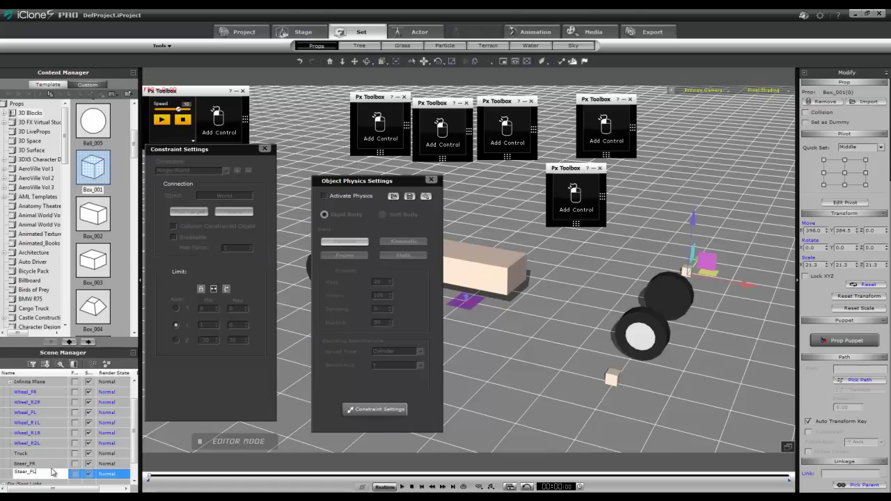
key(Return)
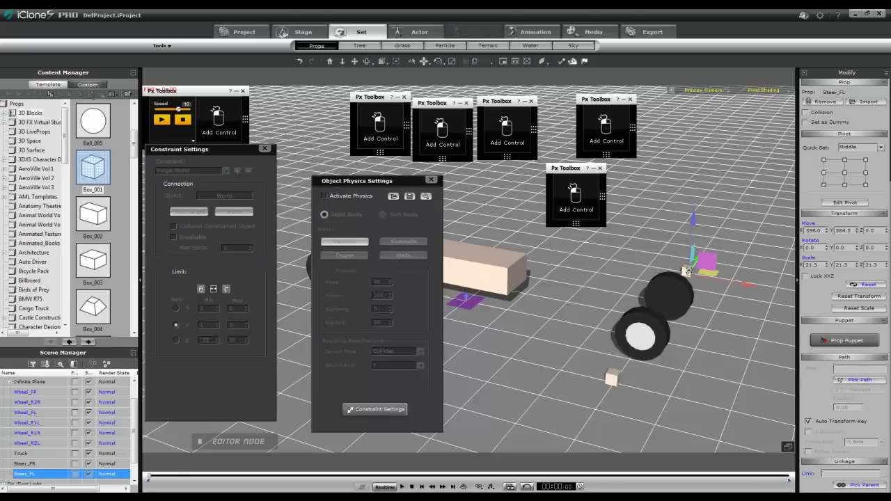
Import the Physics Toolbox Lua script onto the Steer_FL box.
right_click(687, 270)
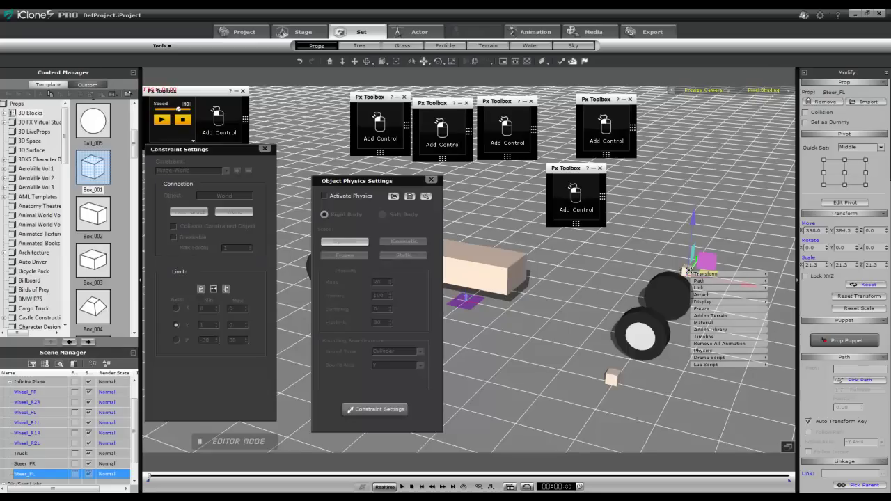
mouse_move(694, 364)
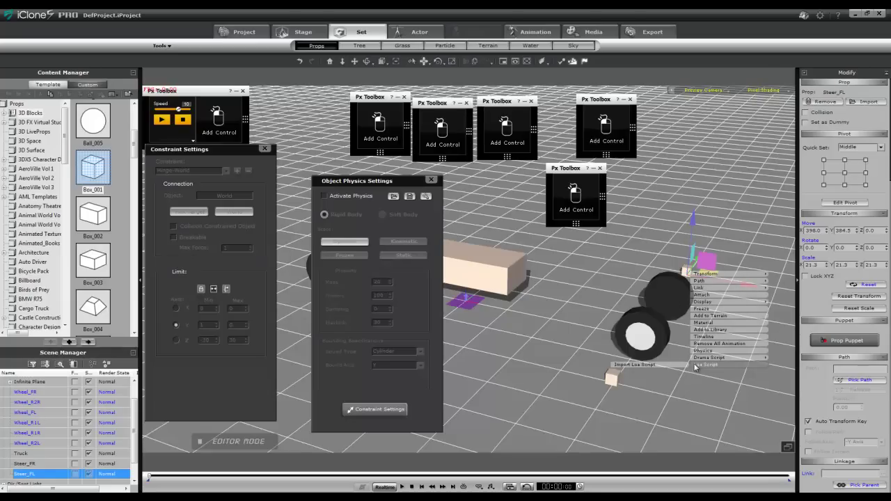
click(668, 365)
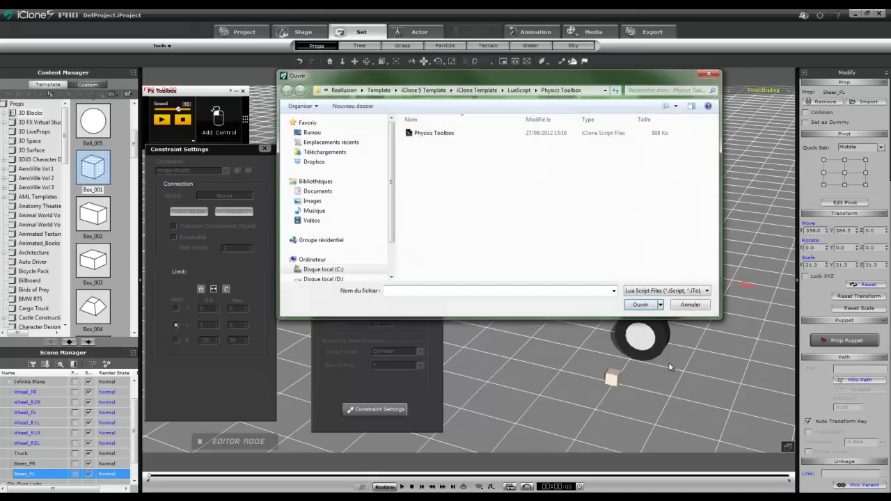
click(430, 135)
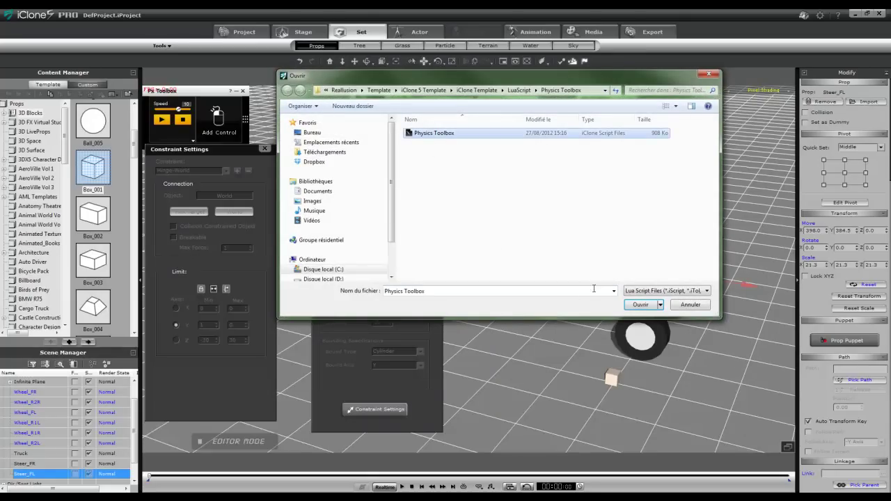
click(640, 305)
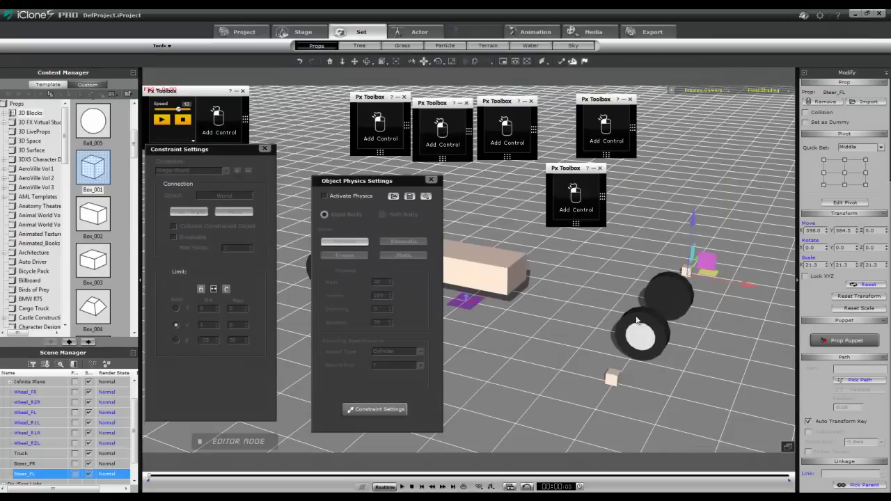
Apply the same Physics Toolbox Lua script to the Steer_FR box.
click(613, 380)
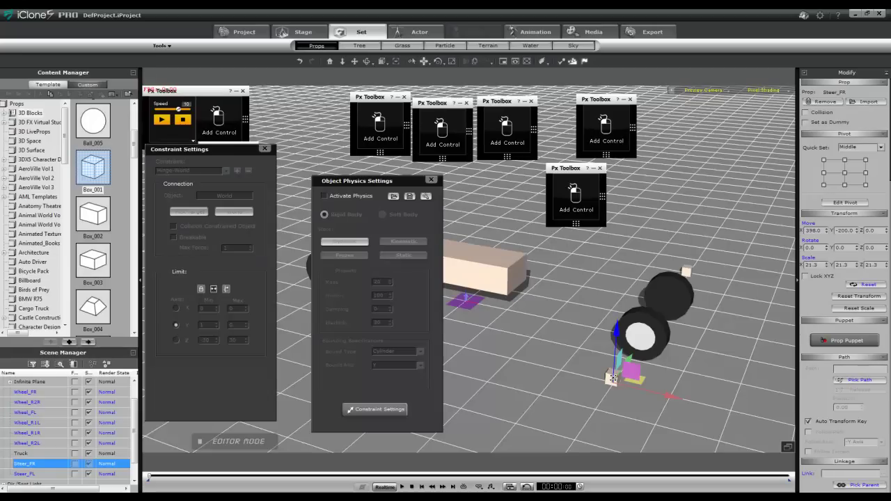
right_click(612, 377)
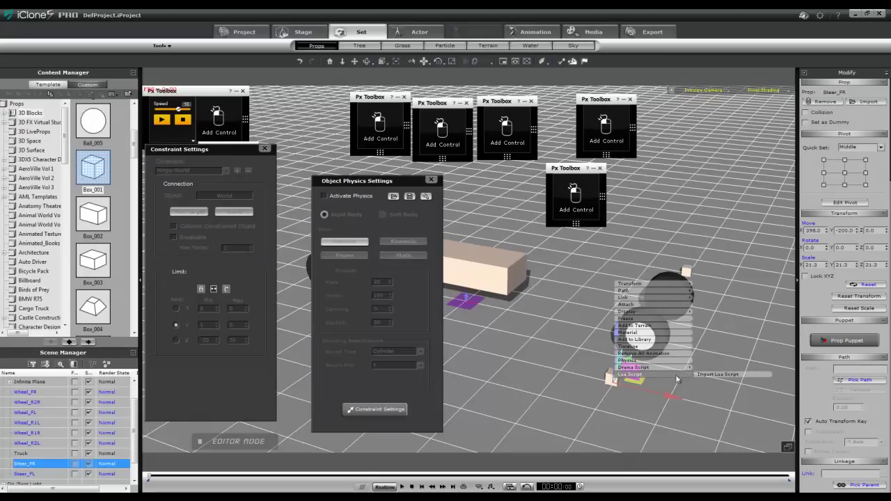
click(701, 374)
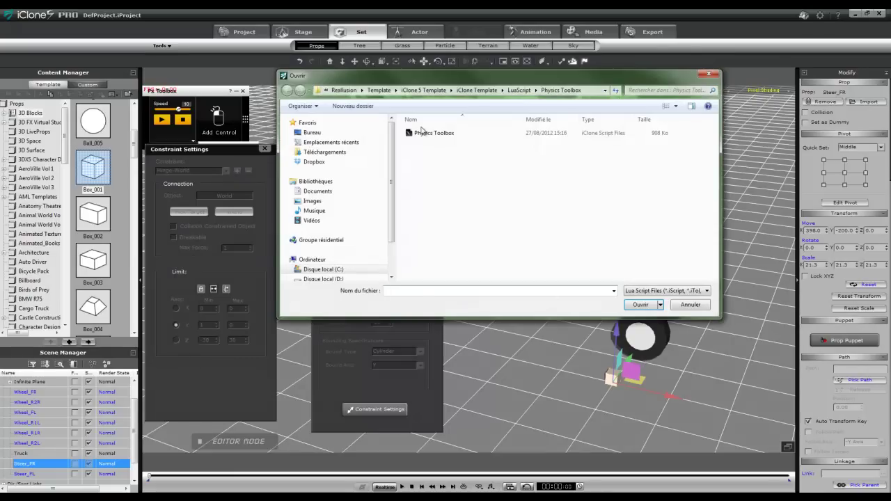
click(426, 133)
click(639, 304)
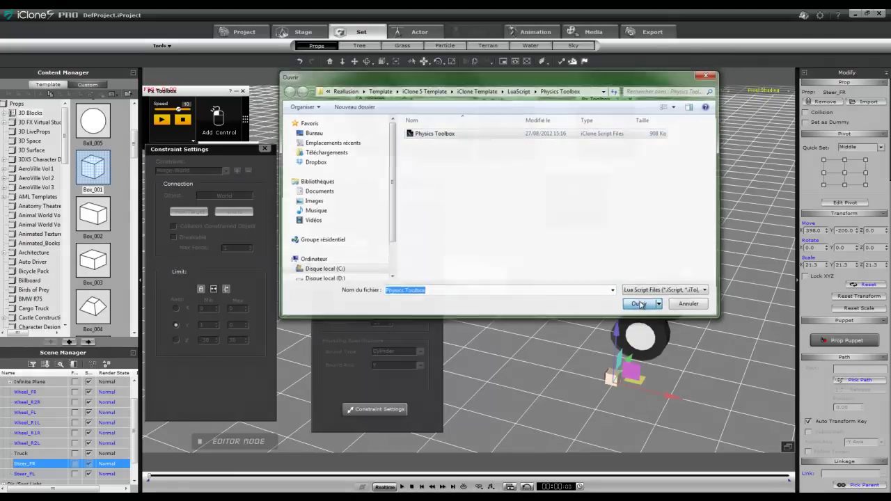
Spread out the Object Physics Settings, Constraint Settings and two newest Px Toolbox windows, closing the stray Physics Toolbox store page.
drag(406, 182, 809, 143)
drag(230, 149, 248, 249)
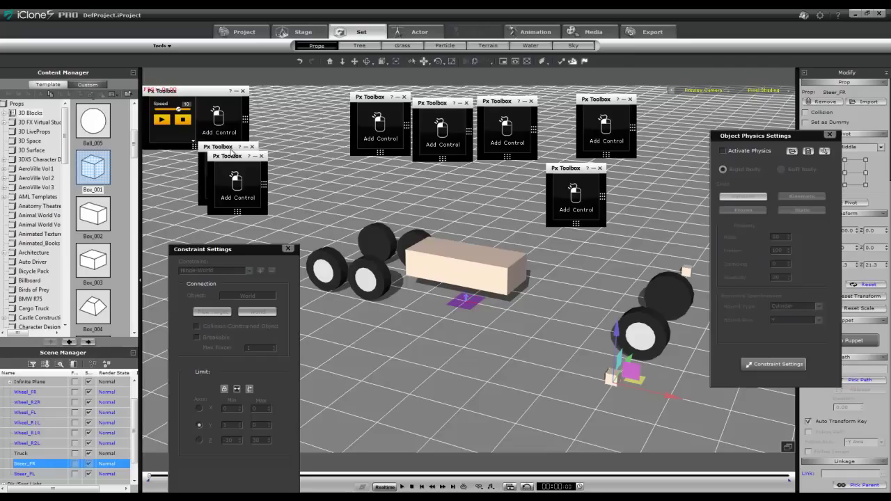
drag(243, 161, 677, 107)
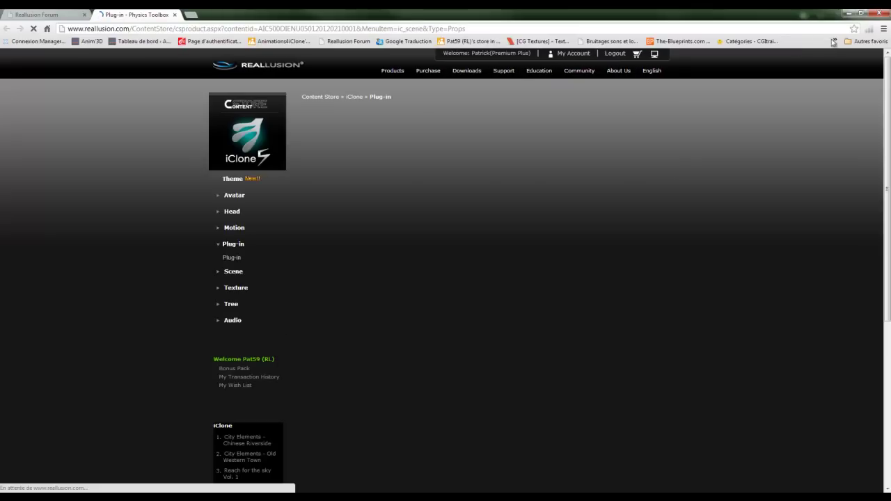
click(176, 16)
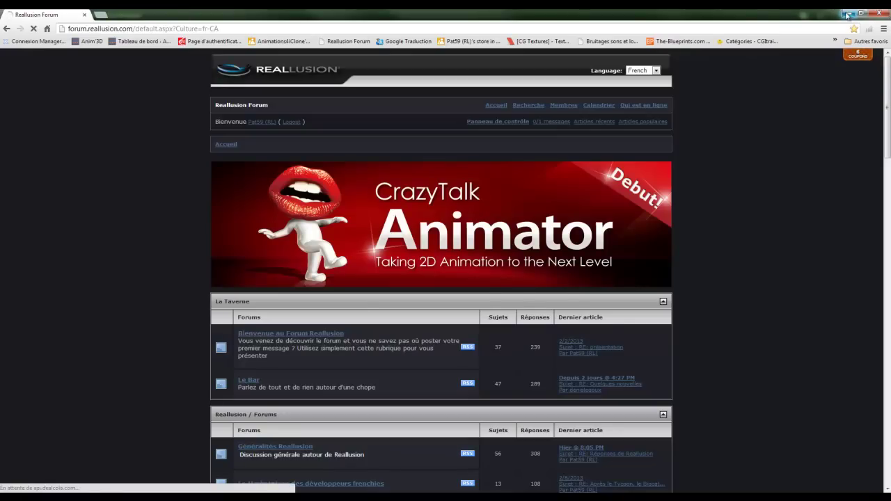
click(847, 14)
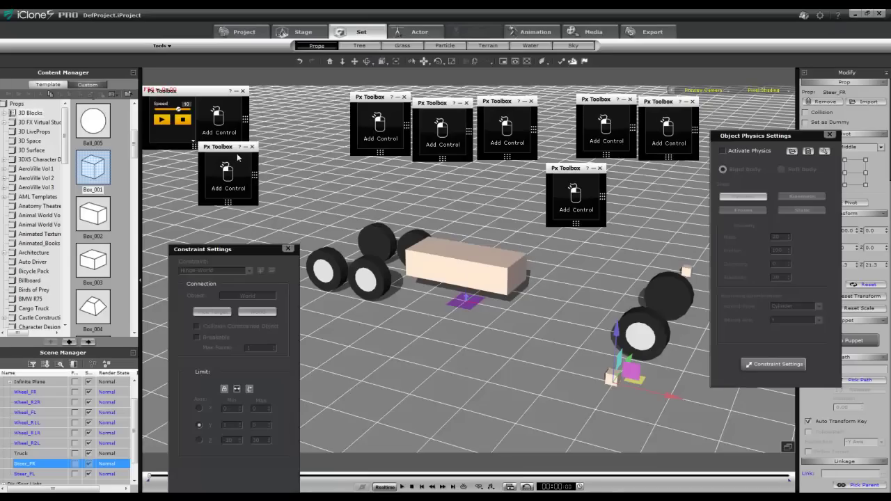
drag(236, 152, 248, 155)
drag(482, 196, 501, 181)
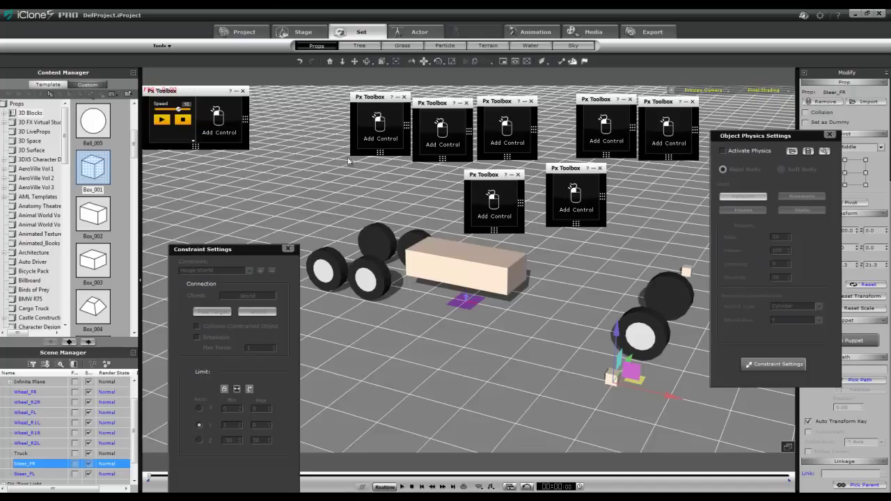
Add a Stepper Motor control to the free slot of the first Px Toolbox and assign Steer_FR and Steer_FL to it.
click(235, 135)
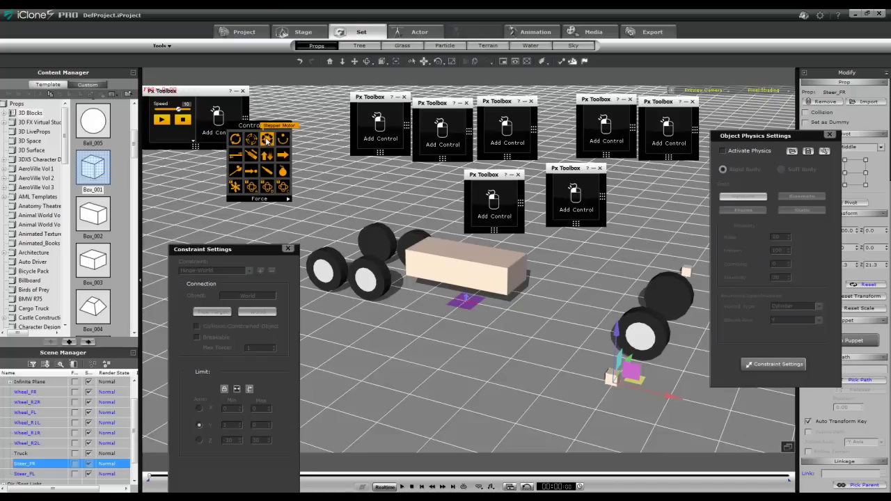
click(267, 140)
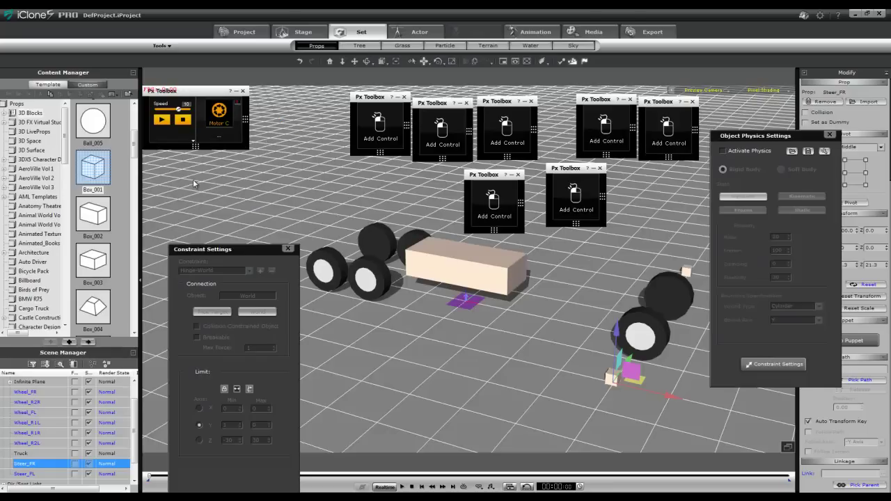
click(239, 143)
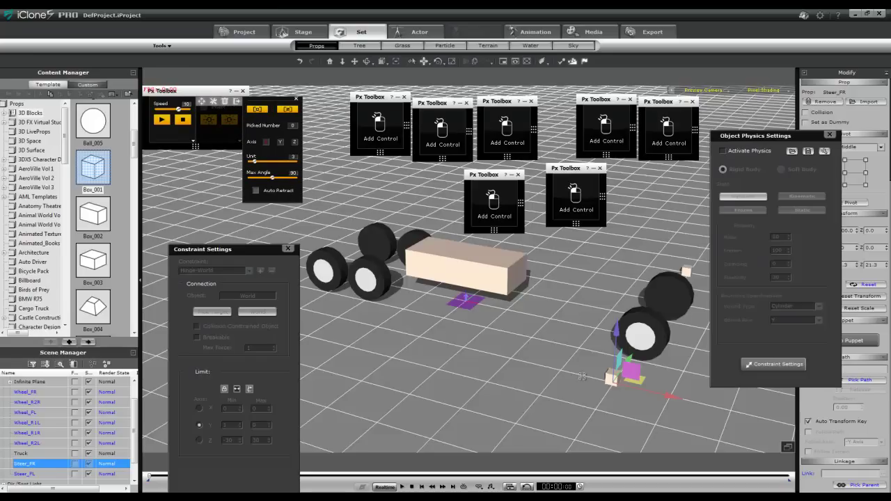
click(612, 378)
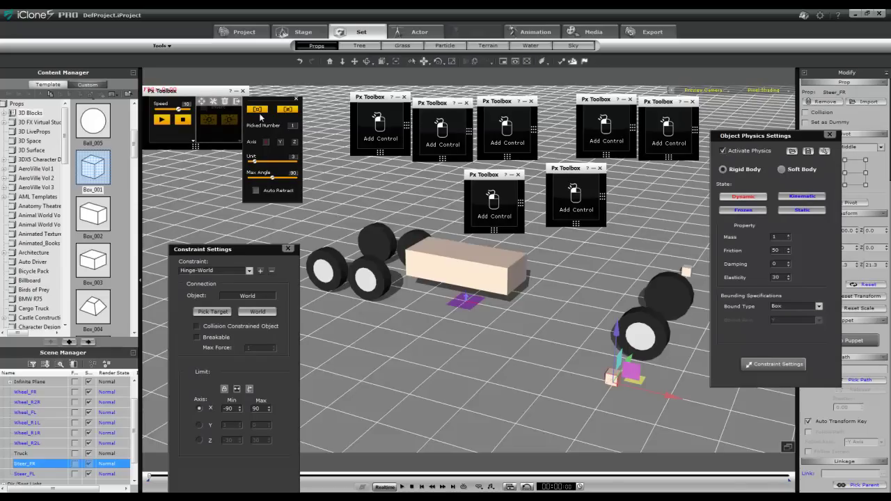
click(686, 271)
Set the stepper motor's axis to Z and its Max Angle to 34 for both steering boxes, and close its settings.
key(e)
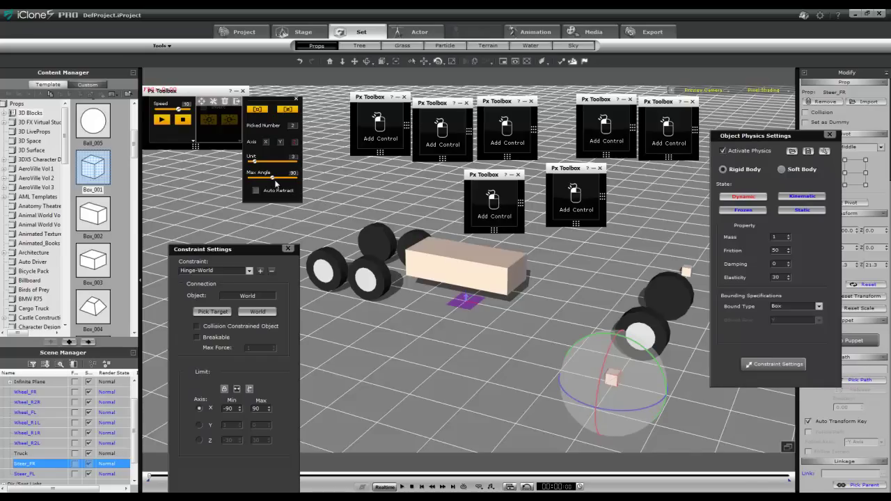
drag(272, 179, 258, 180)
click(297, 99)
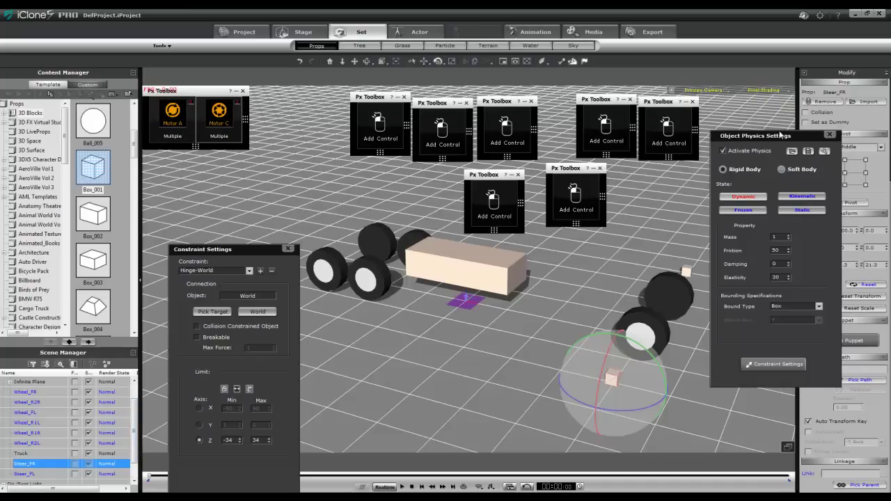
Move the Object Physics Settings window clear of the Modify settings and set Steer_FR, Steer_FL and Truck as dummies.
drag(800, 133, 127, 145)
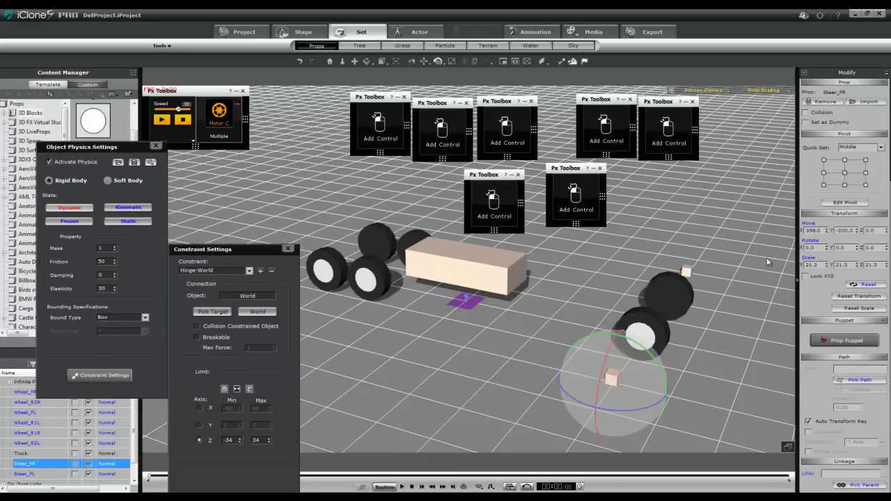
click(806, 123)
click(24, 474)
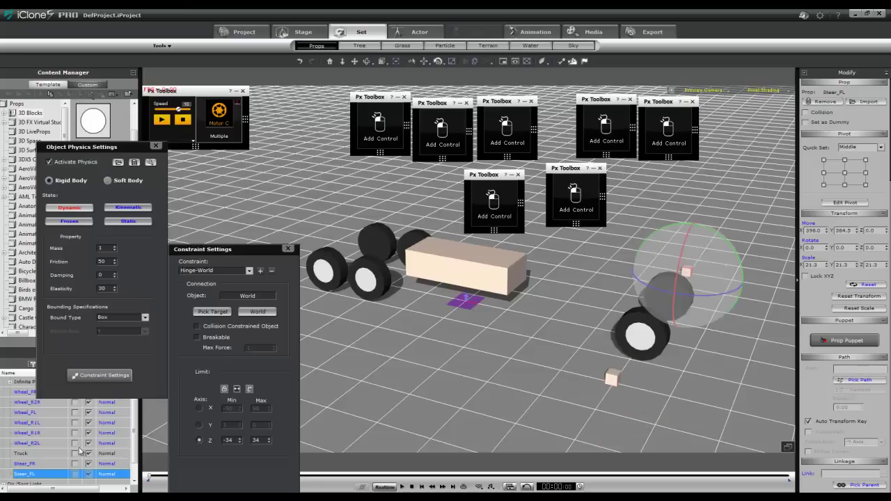
click(806, 123)
click(33, 454)
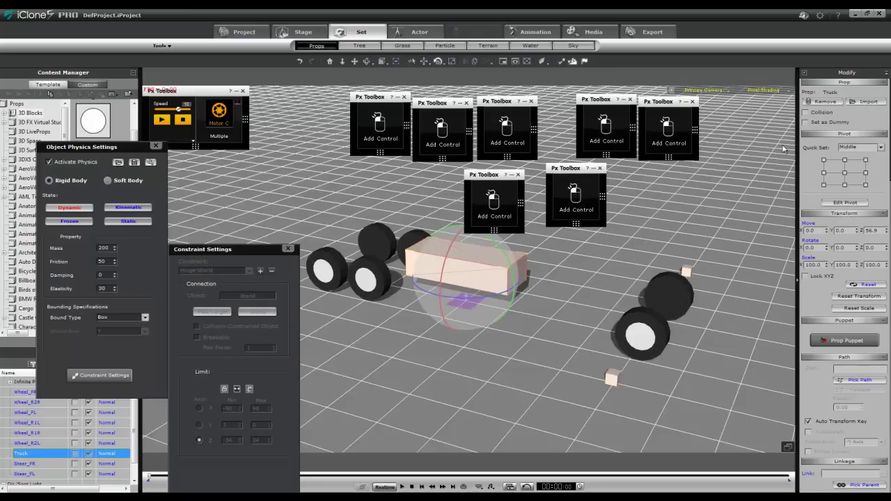
click(805, 123)
Close the seven empty Px Toolbox windows, keeping only the one that holds Motor A and Motor C.
click(404, 97)
click(467, 103)
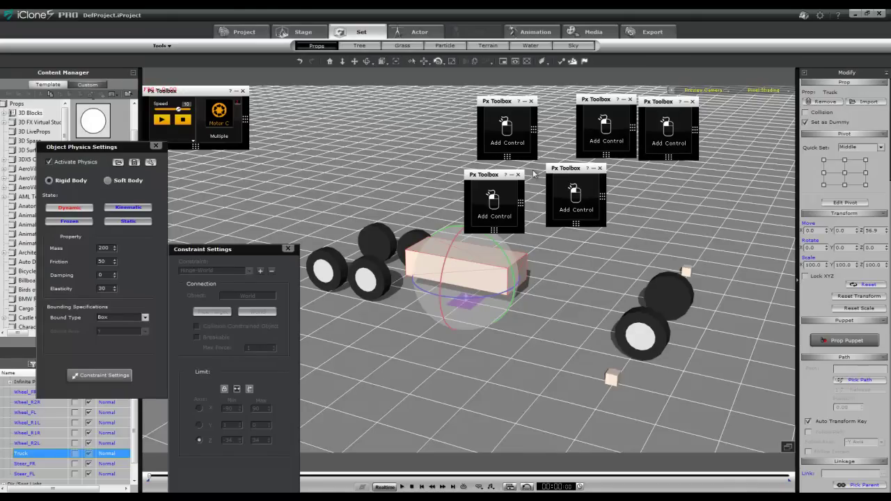
click(518, 174)
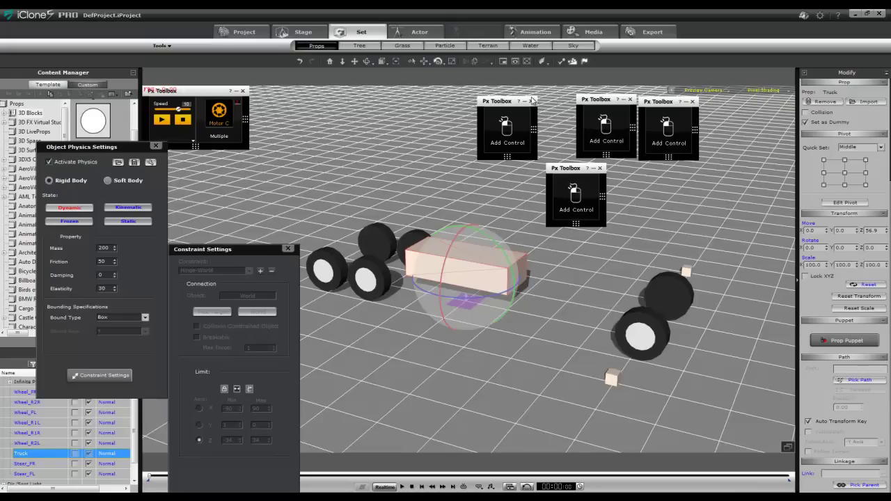
click(533, 101)
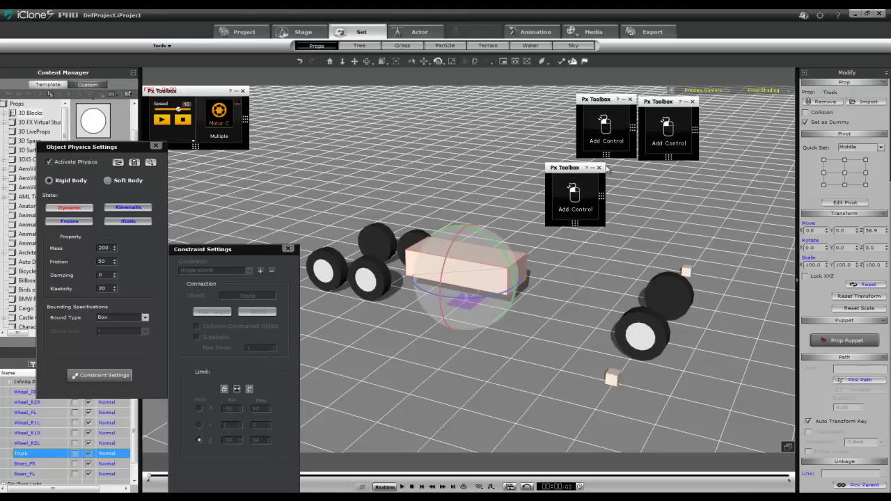
click(599, 167)
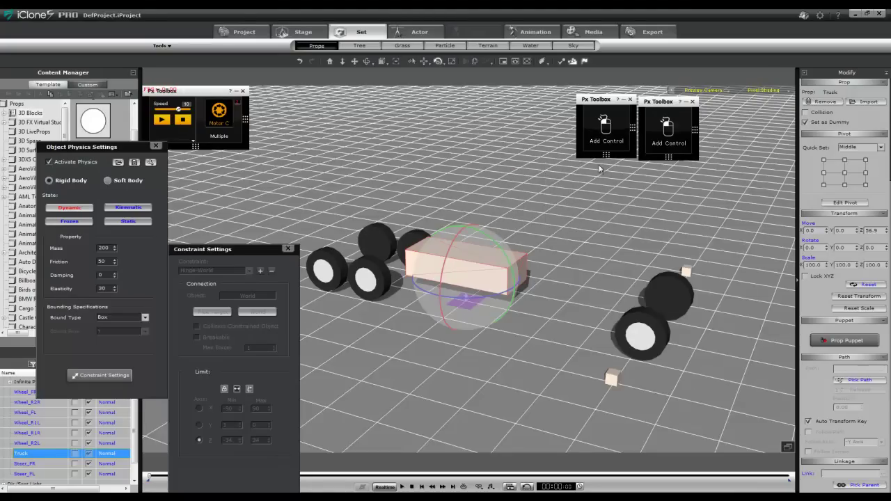
click(630, 99)
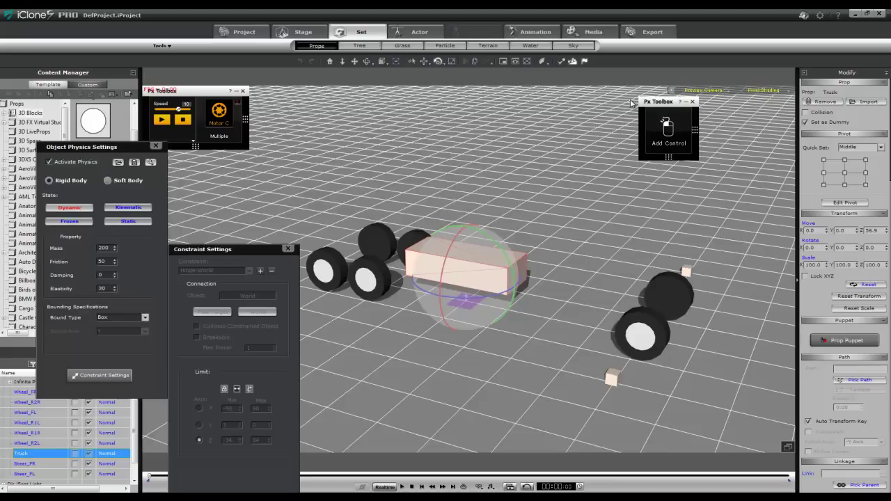
click(693, 102)
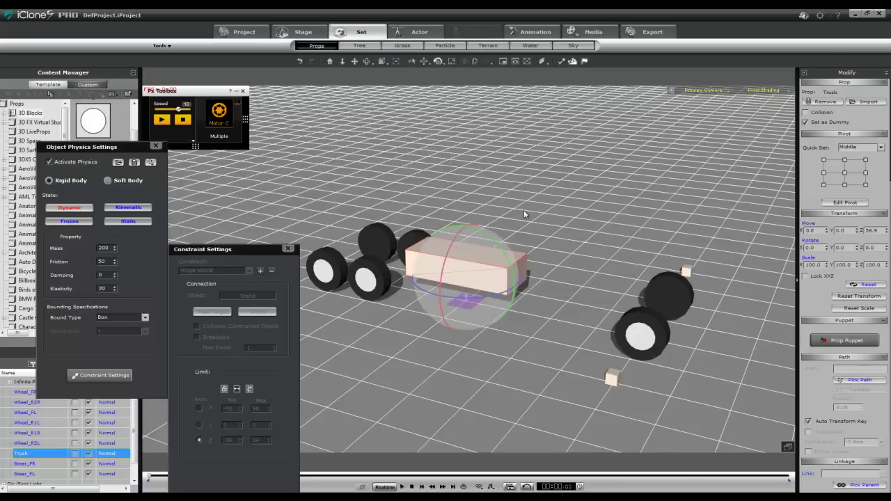
click(240, 142)
click(241, 143)
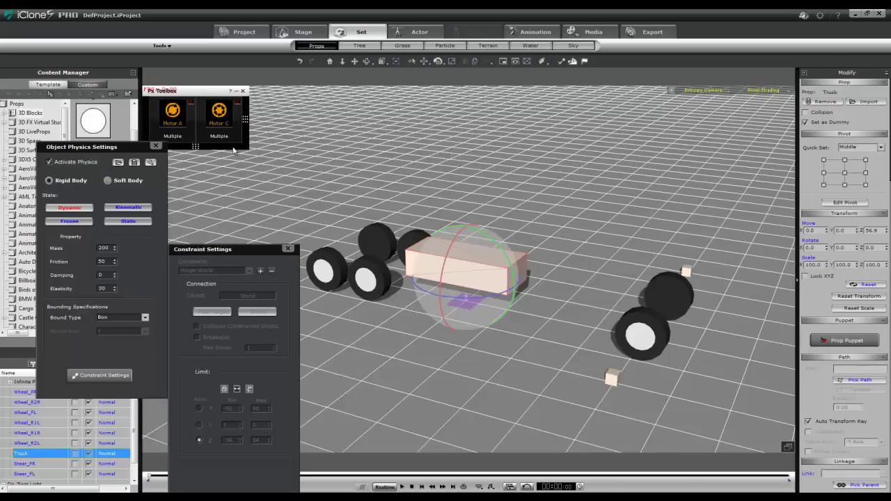
Move Steer_FR next to the front right wheel and set its X position to 418.9 to match Wheel_FR.
click(611, 378)
key(w)
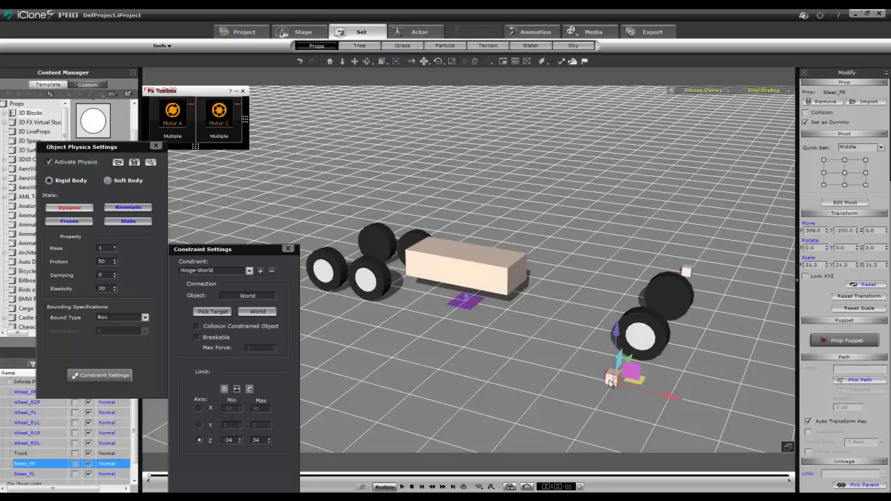
click(642, 332)
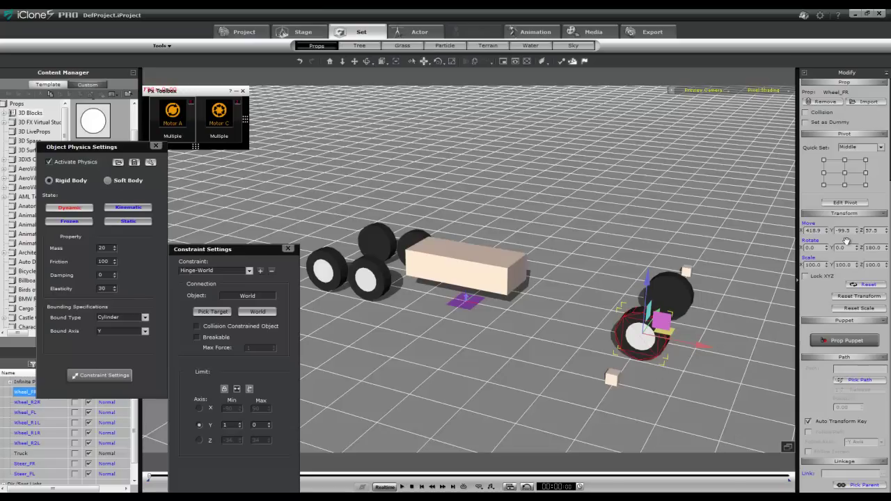
click(613, 379)
drag(630, 356, 639, 297)
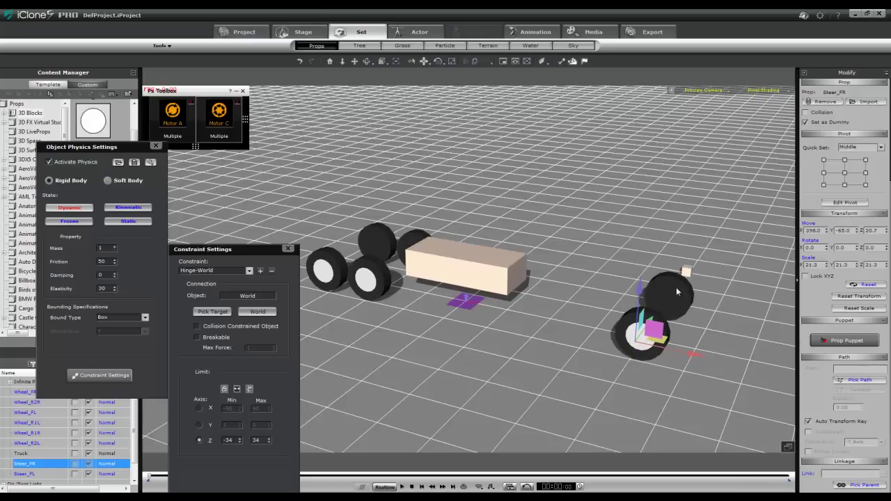
double_click(814, 230)
text(418.9)
key(Return)
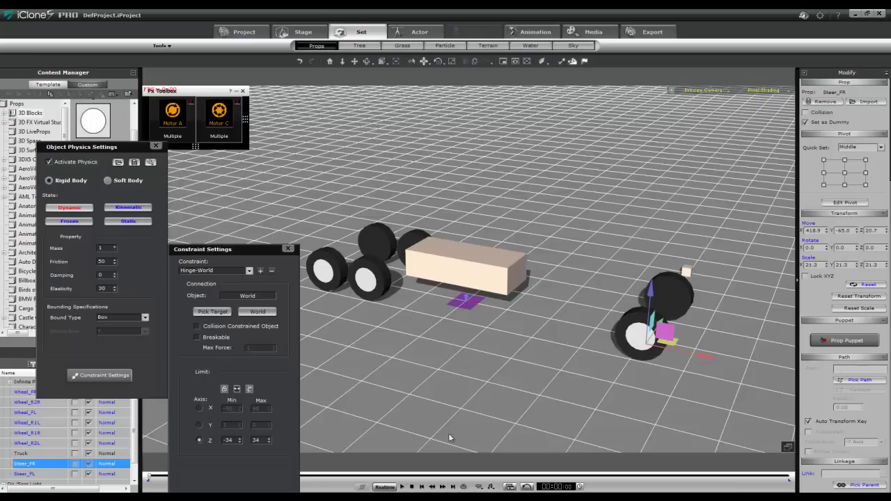
Match Steer_FR to Wheel_FR's remaining coordinates by setting its Y position to -99.5 and Z position to 57.5.
click(626, 325)
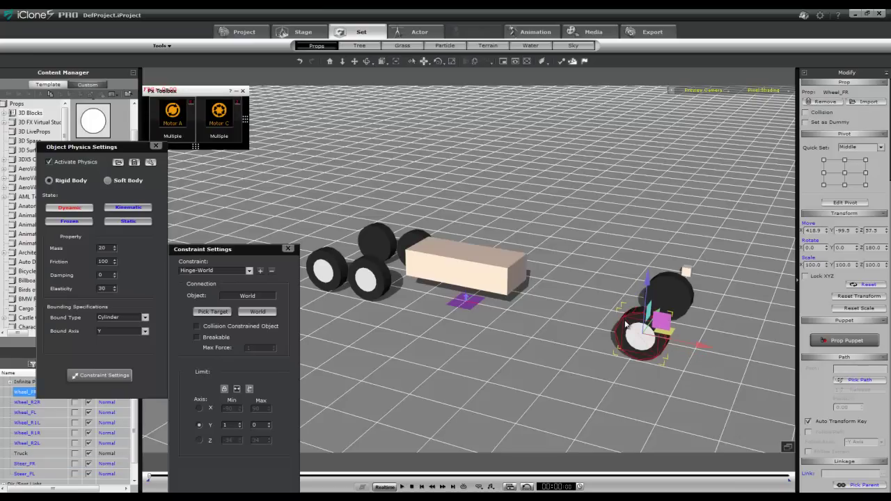
click(24, 462)
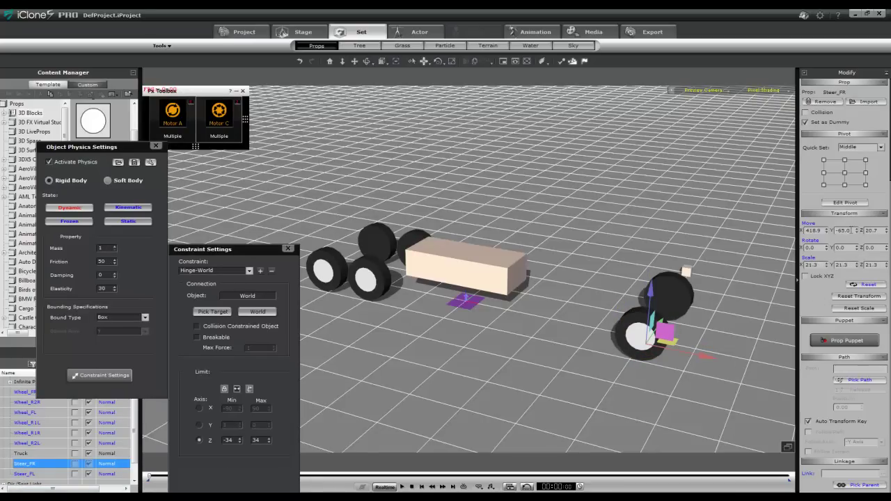
drag(851, 230, 843, 230)
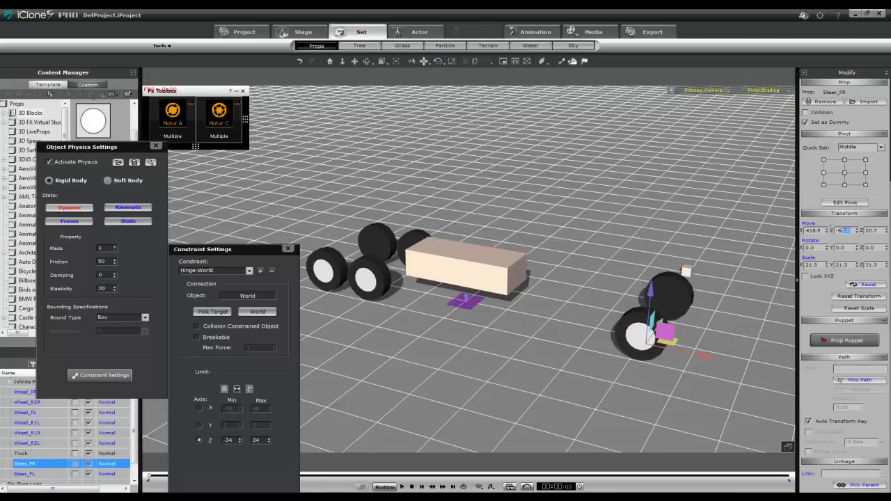
text(-99.5)
click(809, 247)
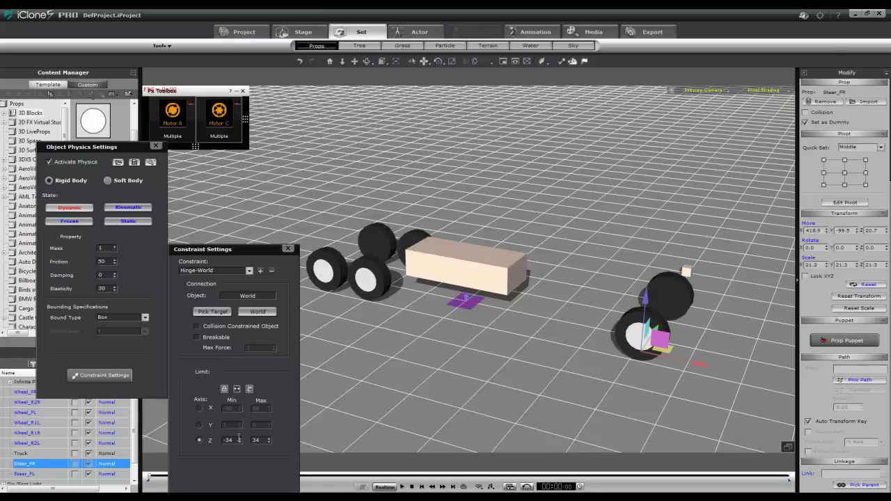
click(628, 320)
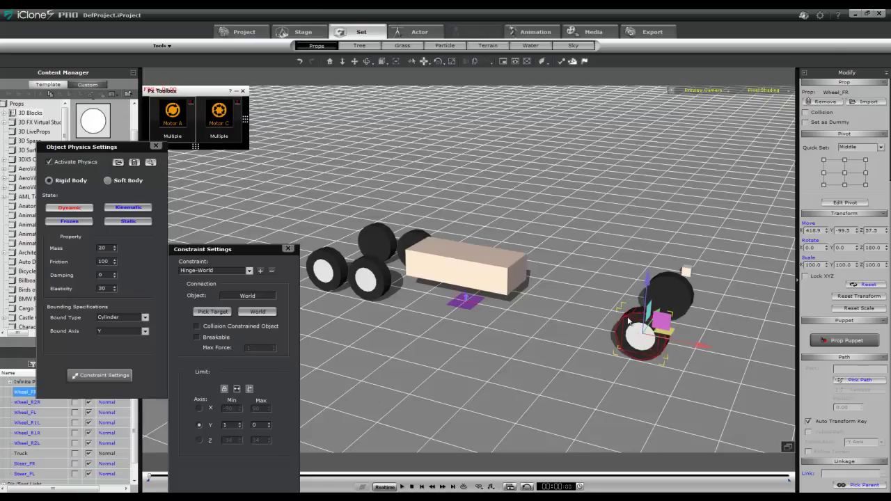
click(25, 464)
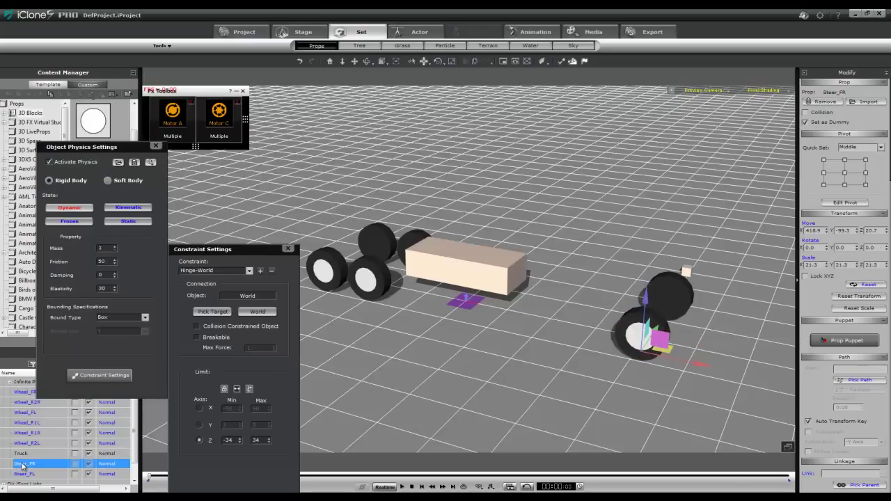
double_click(874, 230)
text(57.5)
key(Return)
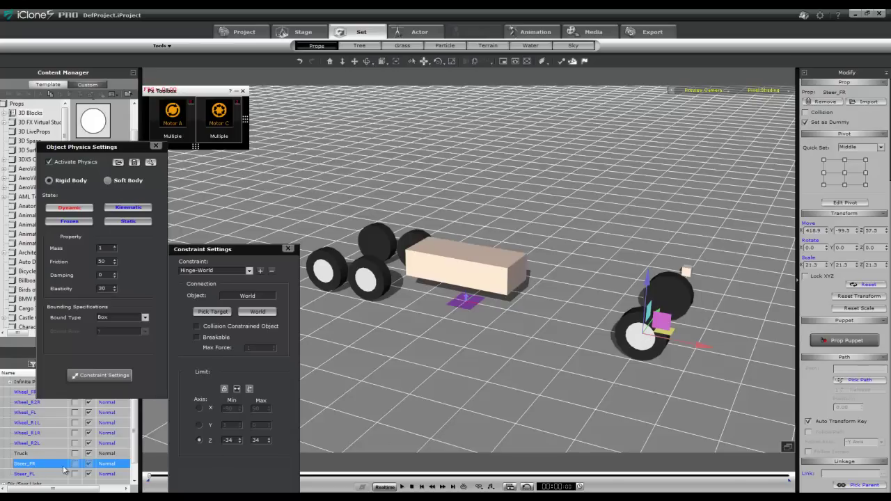
Set Steer_FL's X position to 418.9 and Y position to 99.5 to match Wheel_FL.
click(30, 474)
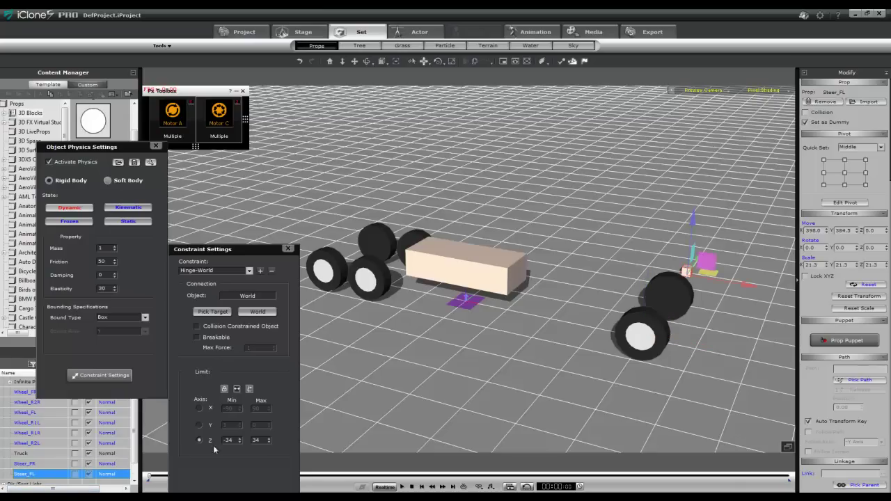
double_click(813, 230)
text(418.9)
key(Return)
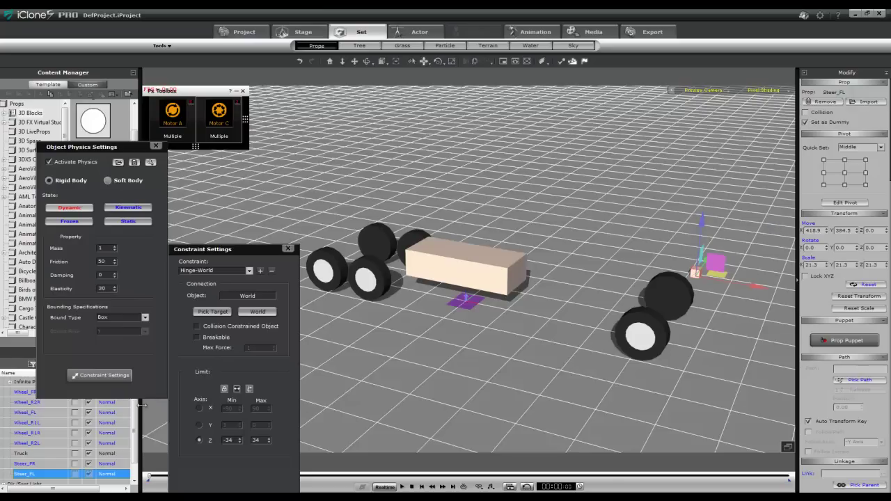
click(28, 414)
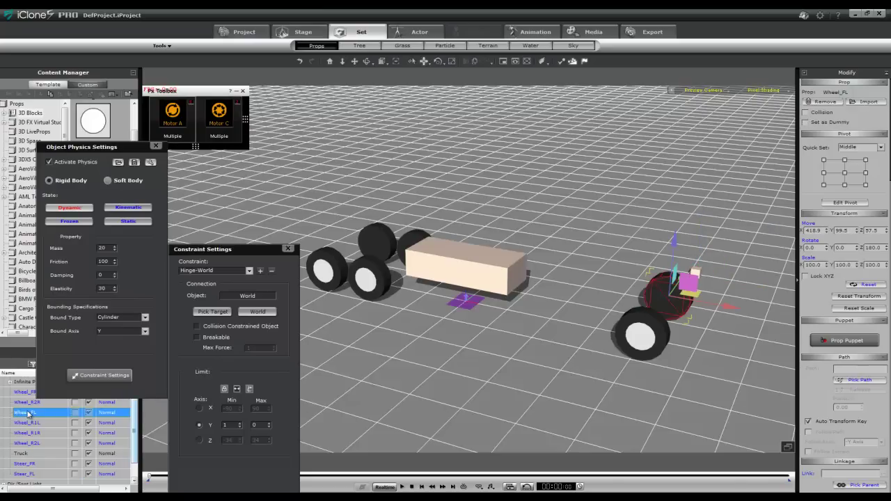
click(23, 475)
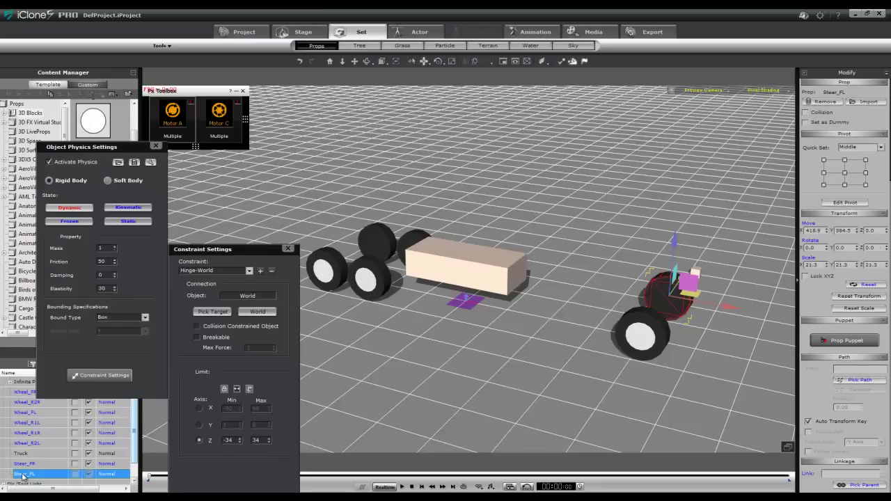
double_click(843, 229)
text(99)
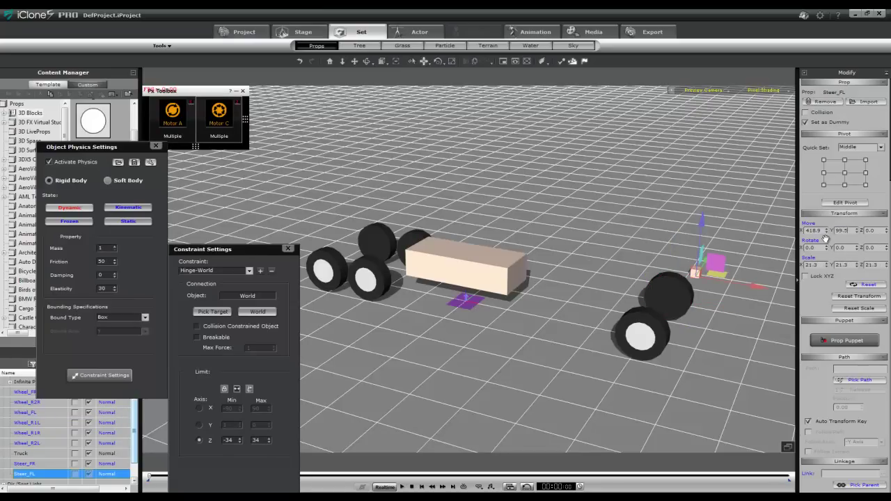
key(Return)
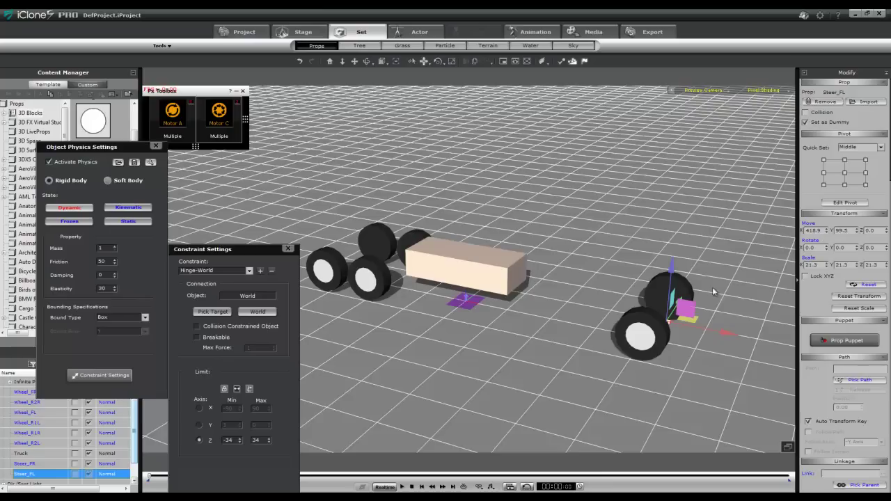
Set Steer_FL's Z position to 57.5, the same height as Steer_FR.
click(26, 463)
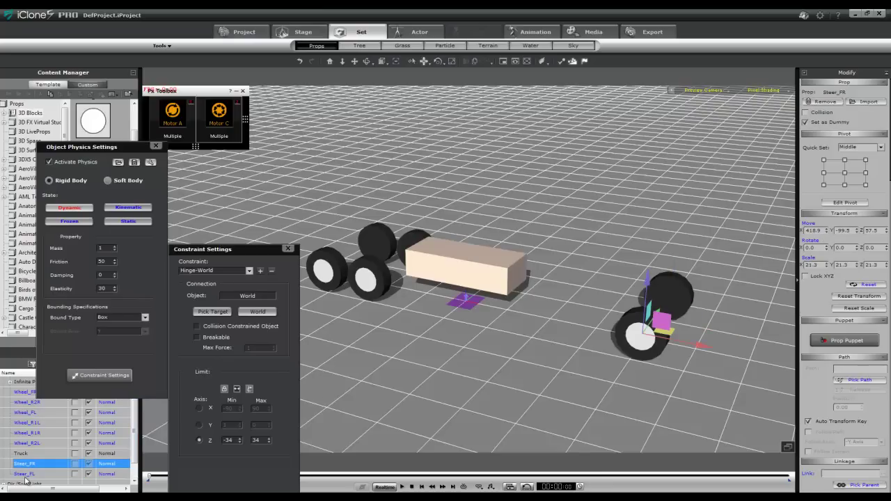
click(25, 474)
click(874, 230)
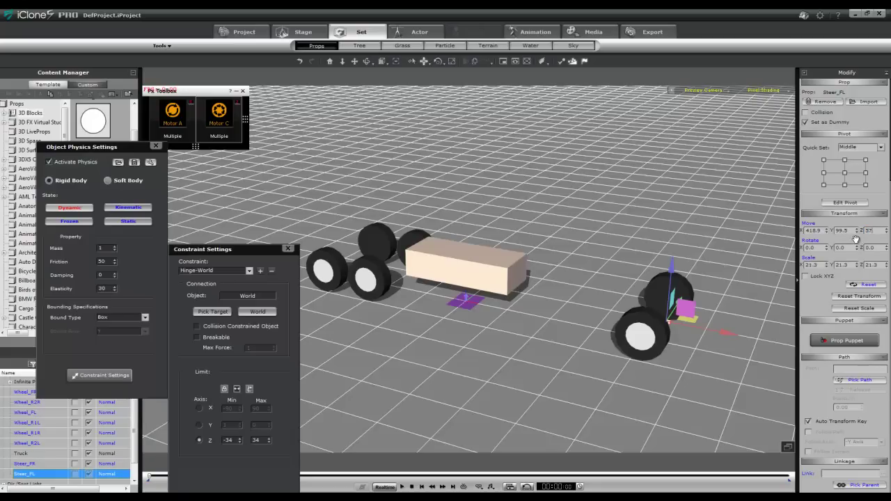
key(Return)
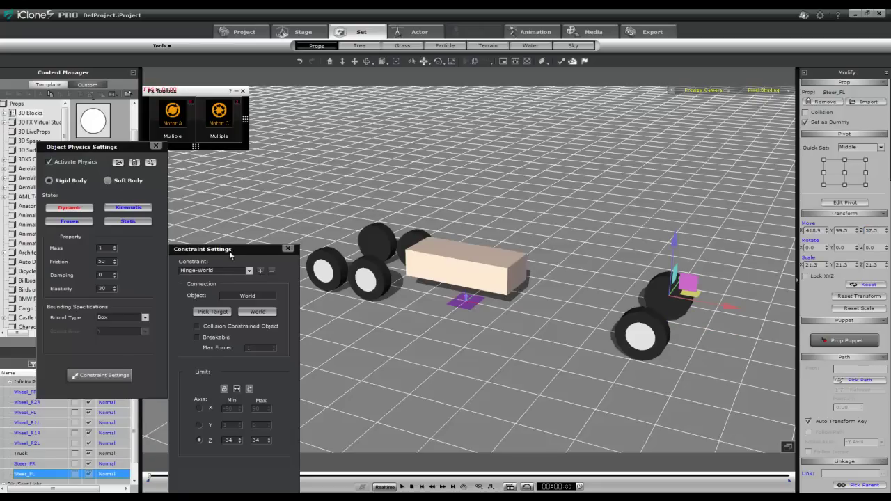
With Motor C's settings open for reference, set Steer_FL's Z-axis hinge limits to -35 and 35 and its mass to 20.
drag(230, 255, 561, 103)
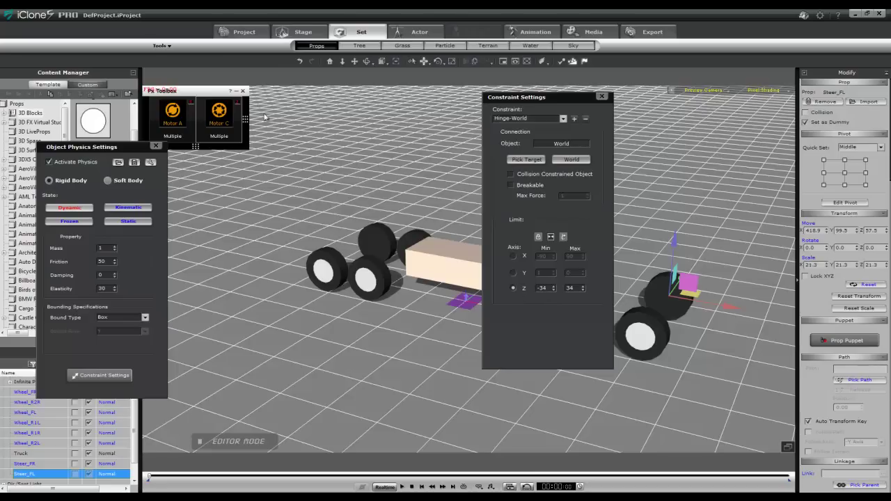
click(238, 142)
click(239, 142)
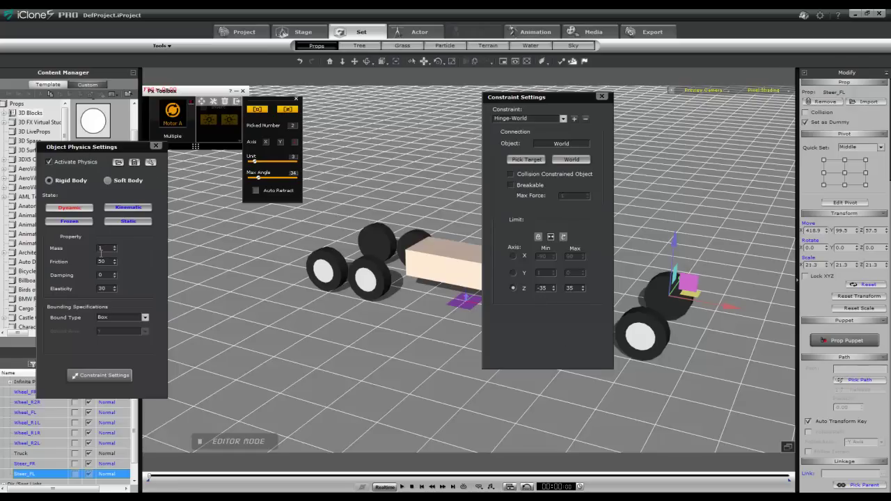
drag(105, 249, 92, 249)
key(Return)
Set Steer_FR's mass to 20 and its Z-axis hinge limits to -35 and 35.
click(35, 464)
double_click(102, 248)
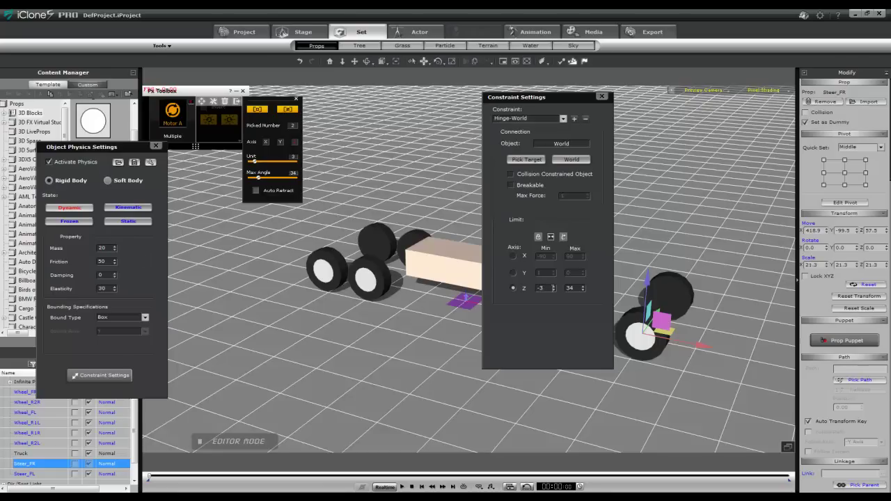
click(577, 288)
Move the Constraint Settings window clear of the model and connect the hinges of Steer_FR and Steer_FL to Truck.
drag(566, 98, 790, 99)
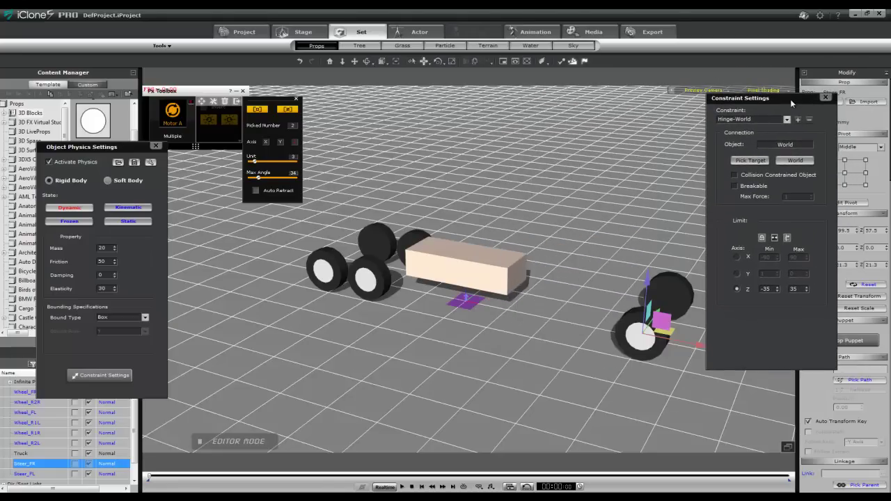
click(751, 161)
click(452, 271)
click(37, 475)
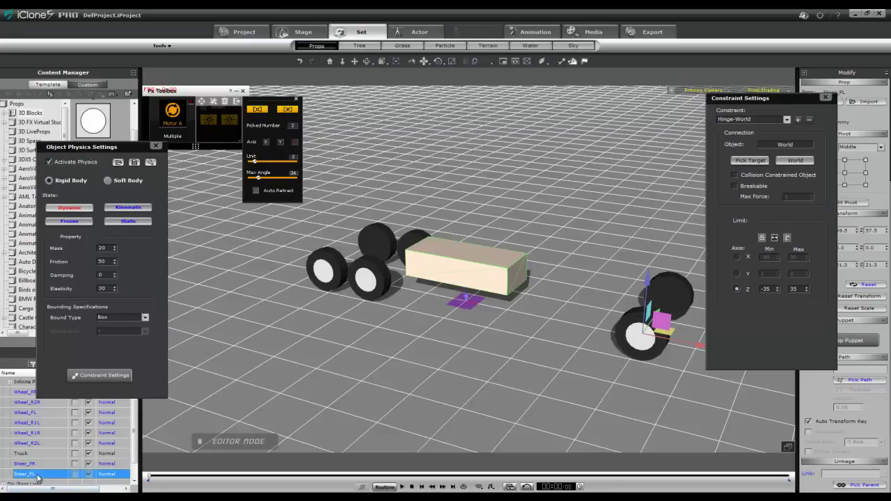
click(750, 160)
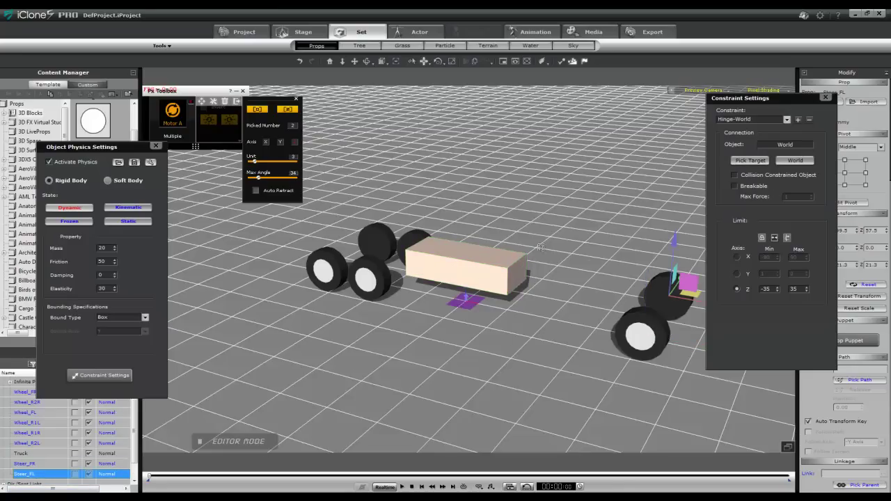
click(449, 265)
Connect Wheel_FL's hinge constraint to Steer_FL and review the constraints of Steer_FR and Wheel_FL.
click(28, 414)
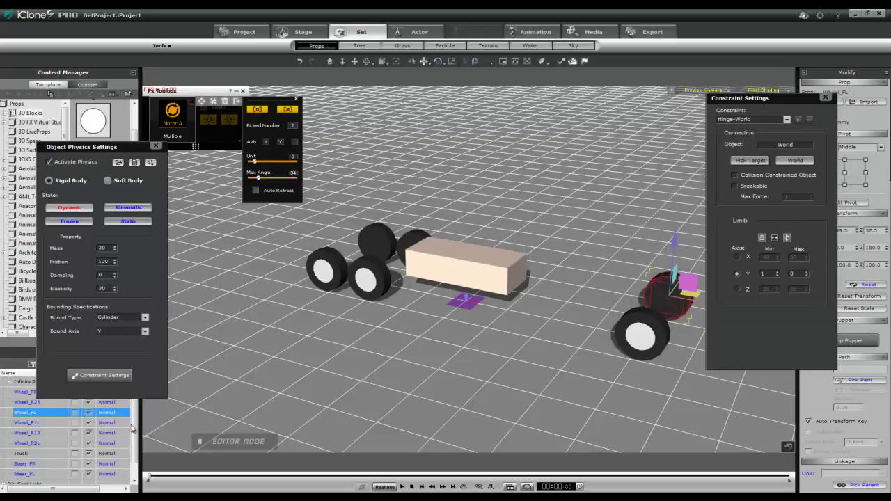
click(750, 161)
click(23, 474)
click(25, 463)
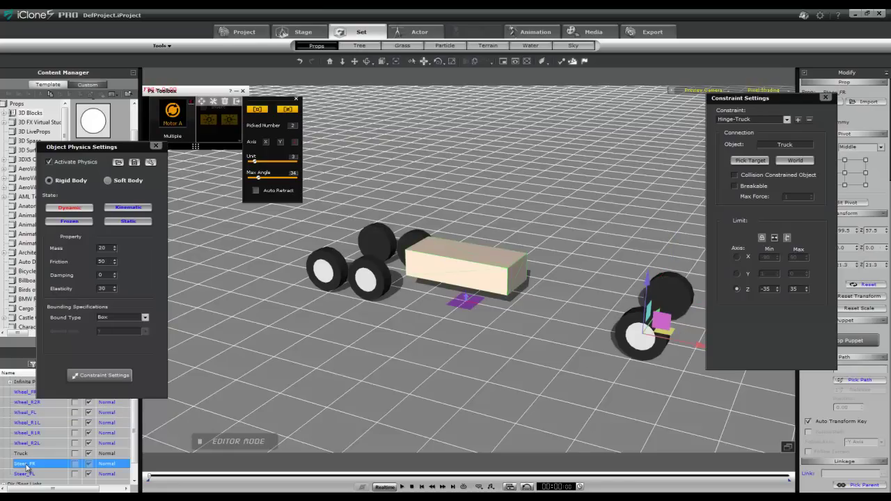
click(761, 162)
click(25, 412)
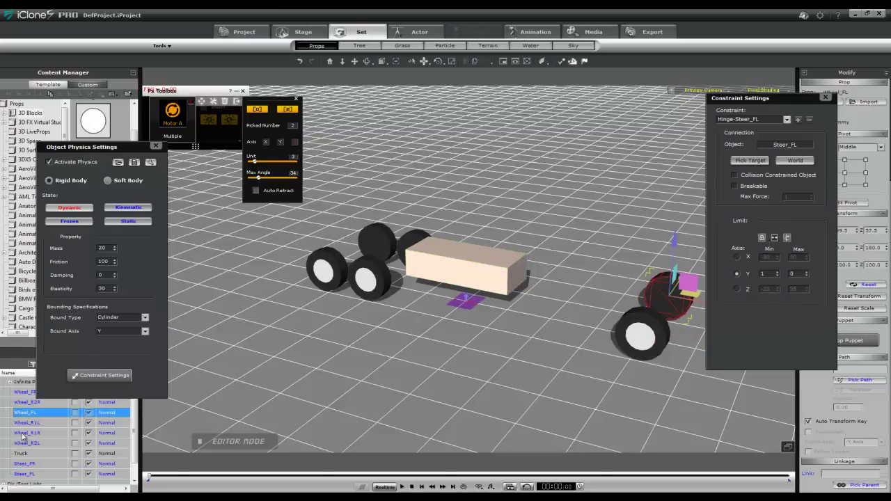
Move the Object Physics Settings window off the scene object list and connect Wheel_FR's hinge constraint to Steer_FL.
click(23, 392)
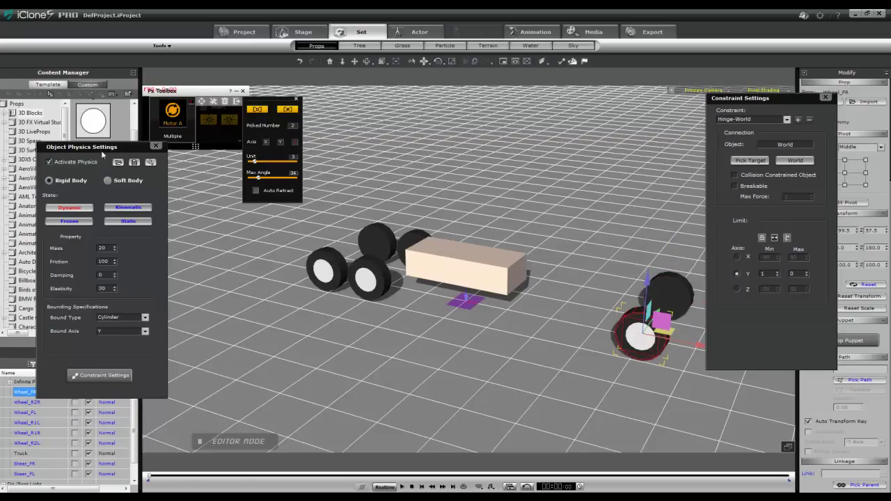
drag(125, 147, 98, 72)
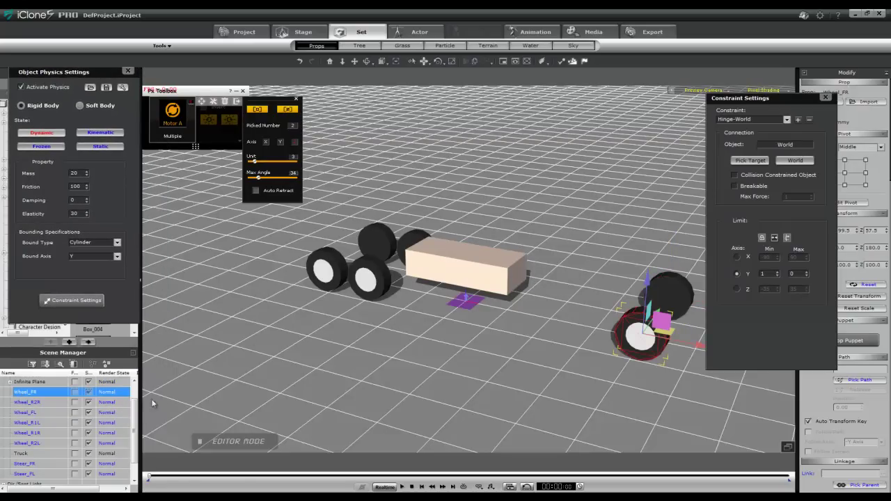
click(756, 160)
click(24, 474)
Close Motor C's settings, run the simulation to test the steering with Motor C, and stop playback.
click(297, 100)
key(space)
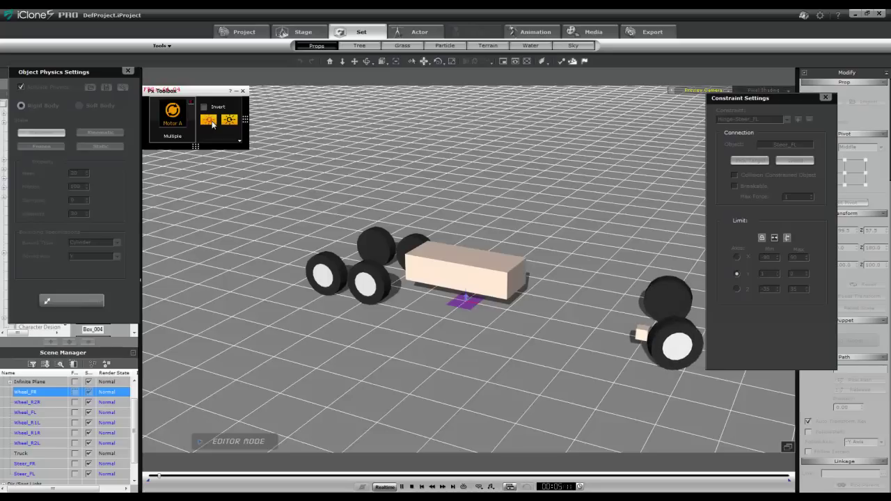
click(209, 121)
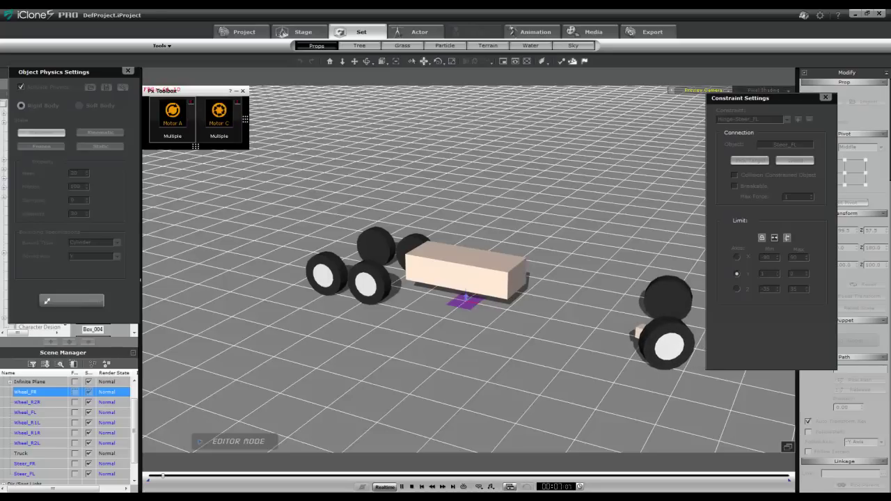
click(411, 486)
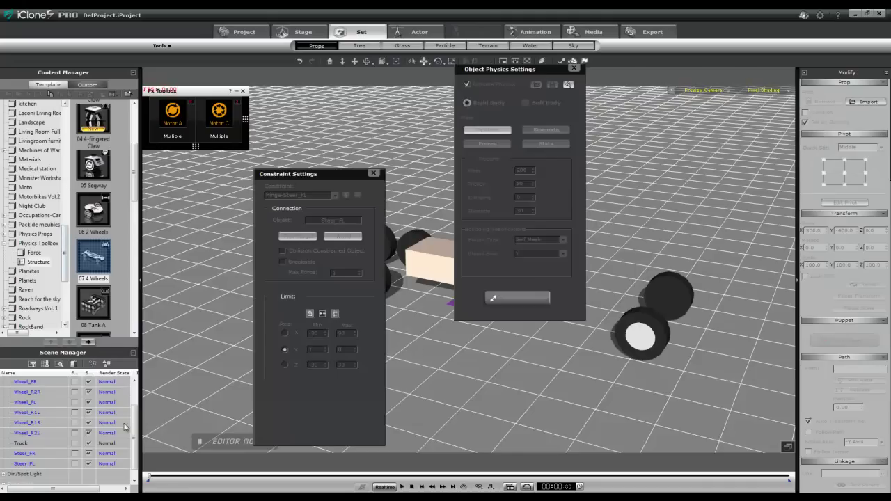
Connect Wheel_FR's hinge constraint to Steer_FR instead of Steer_FL.
click(24, 382)
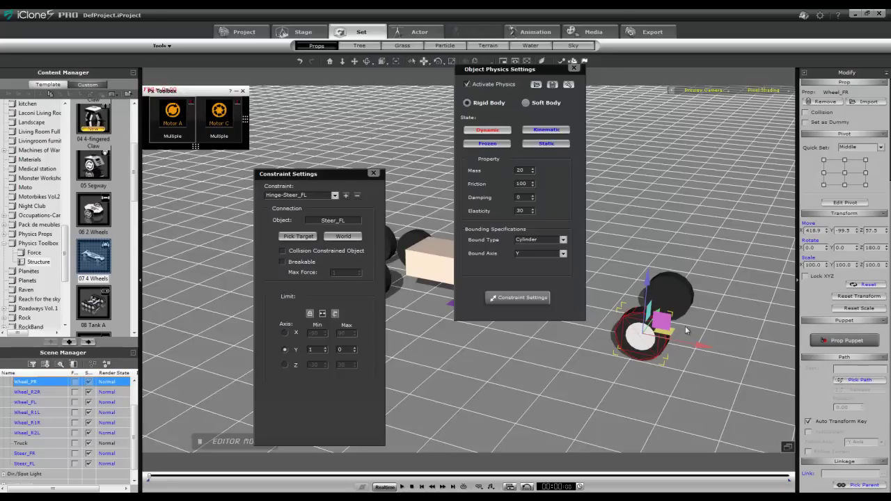
click(292, 238)
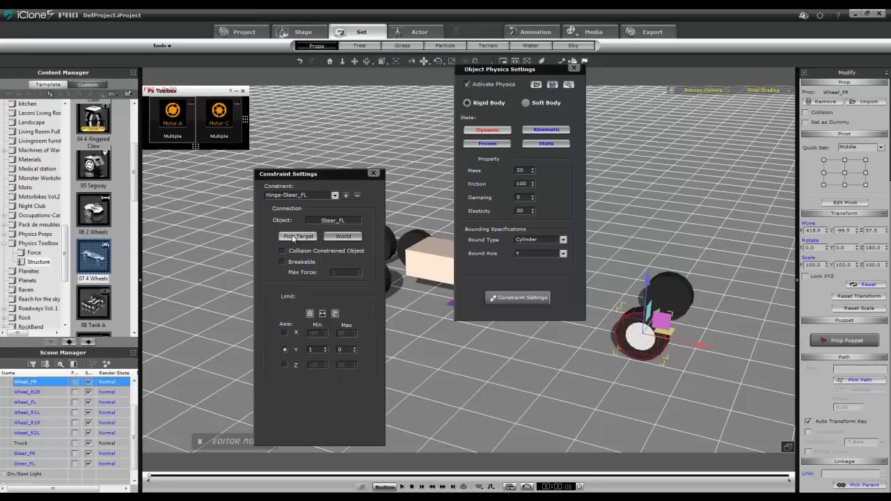
click(26, 454)
Review Motor C's settings with the Constraint Settings window moved aside, and simulate the front-wheel steering in both directions.
mouse_move(209, 124)
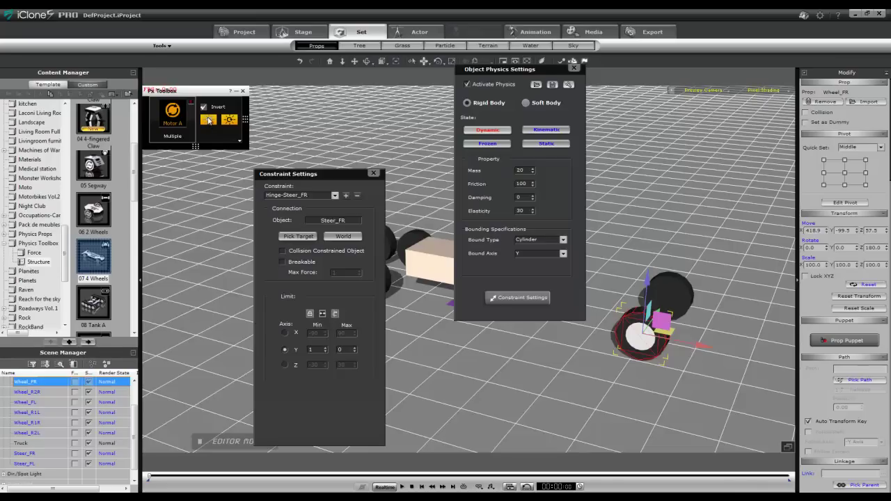
key(space)
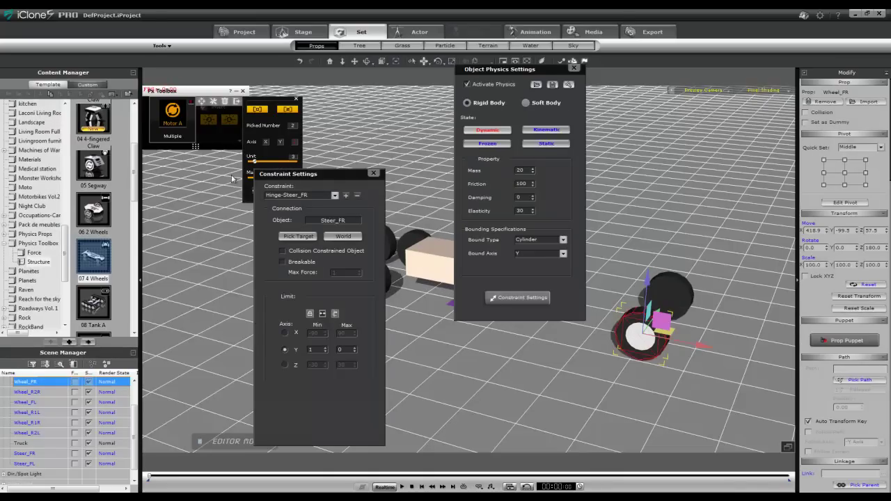
drag(291, 179, 388, 222)
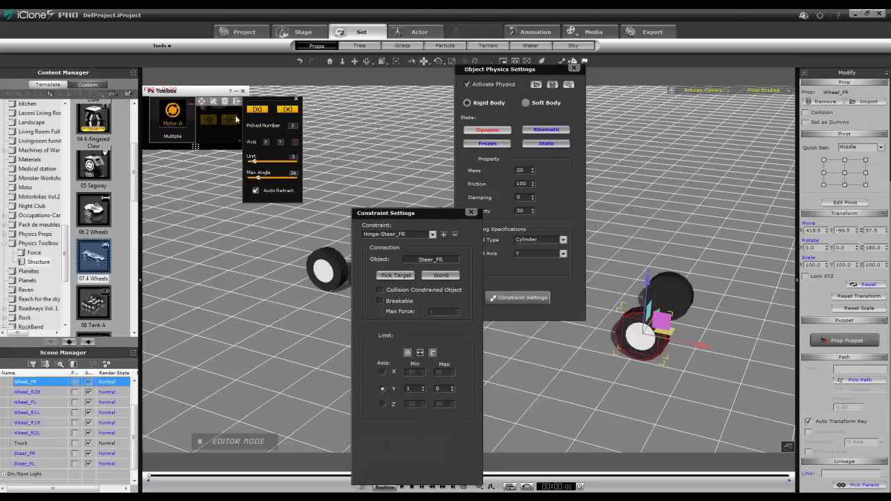
click(297, 99)
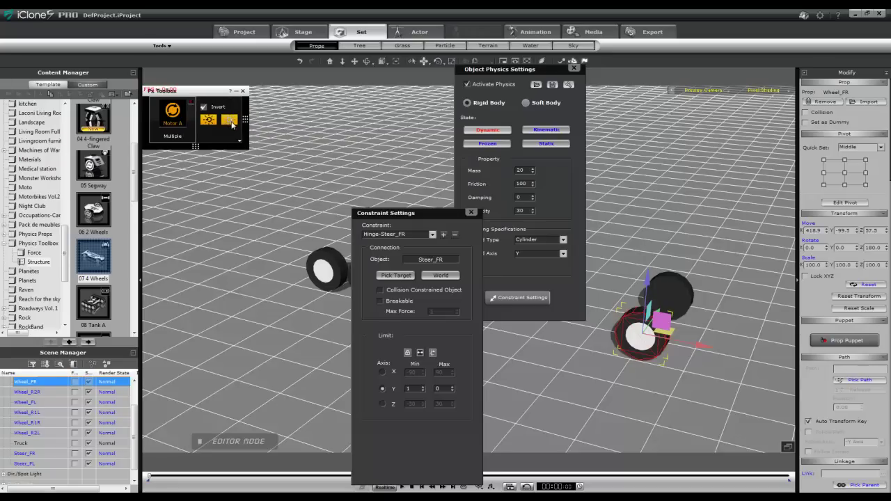
click(230, 121)
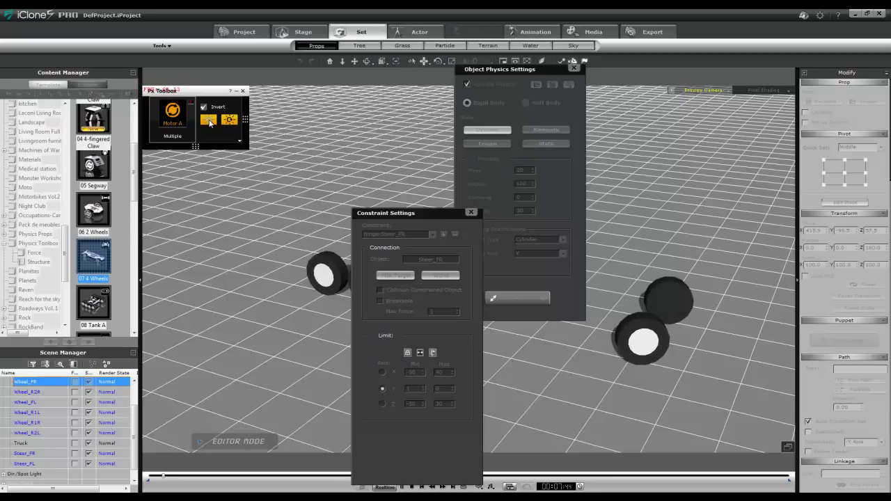
Close the Constraint Settings and Object Physics Settings windows to clear the view of the running simulation.
click(470, 213)
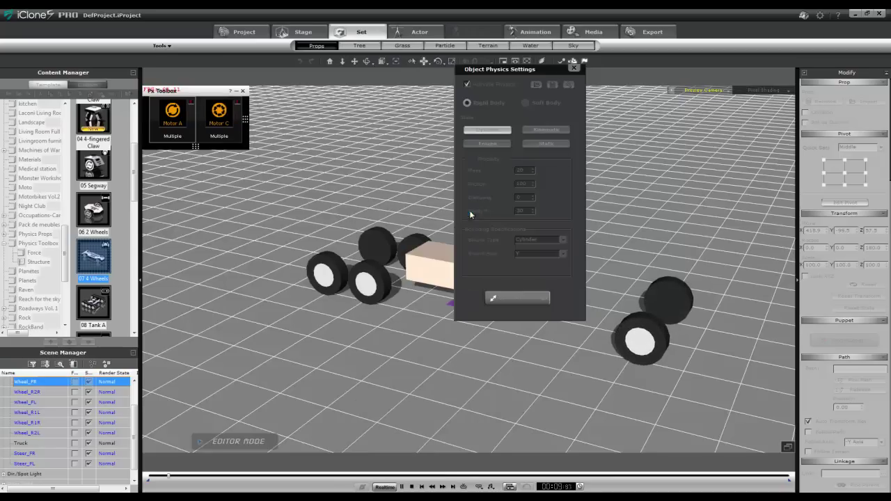
click(575, 69)
mouse_move(161, 137)
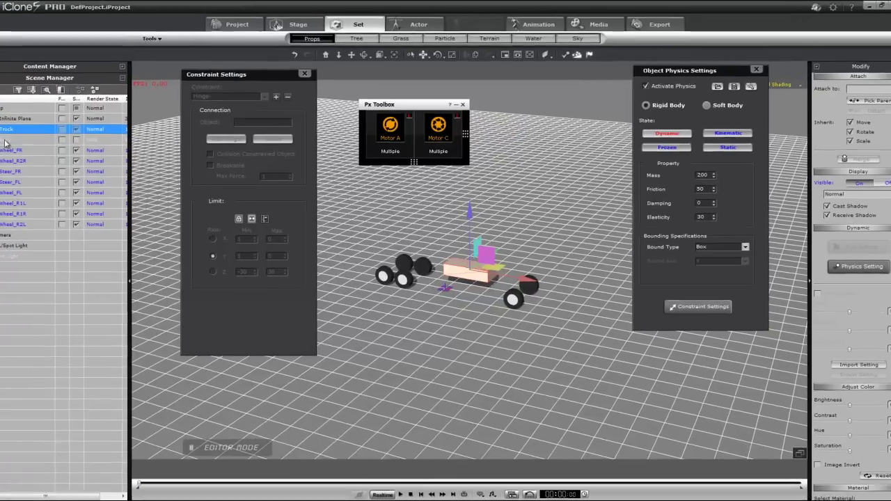
Attach Body, all six wheels, Steer_FR and Steer_FL to Truck as their parent.
click(5, 141)
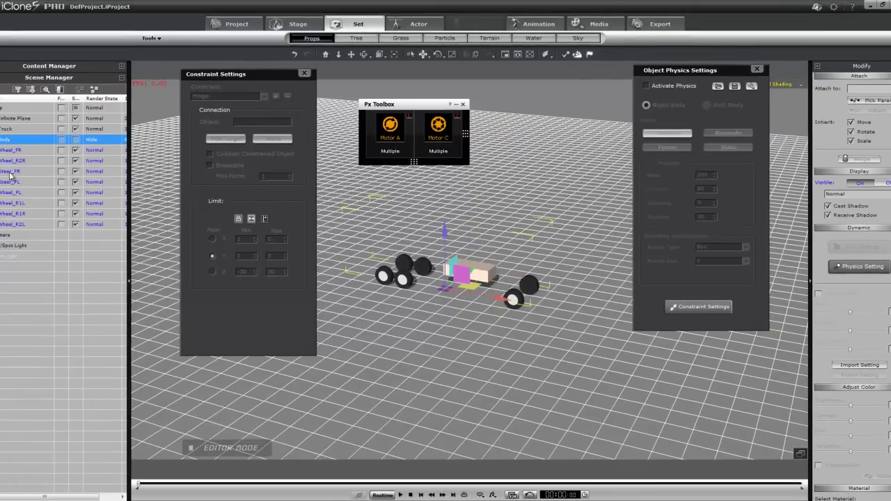
shift+click(21, 224)
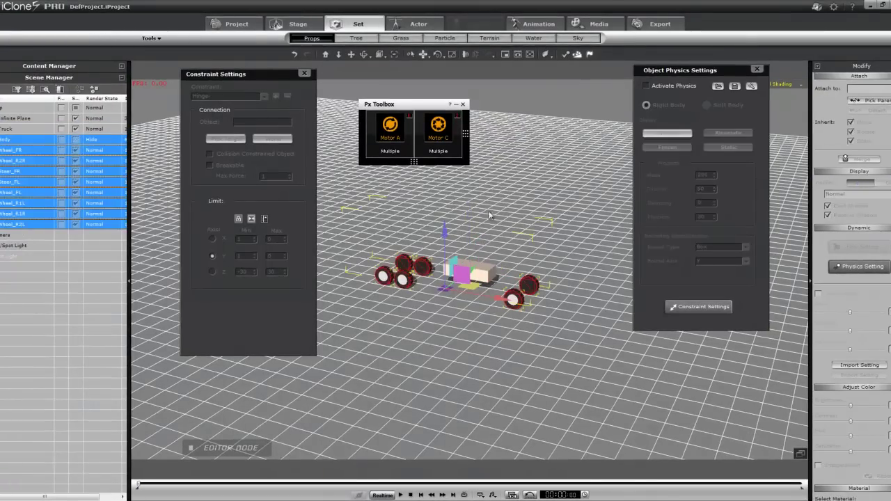
click(879, 101)
click(7, 129)
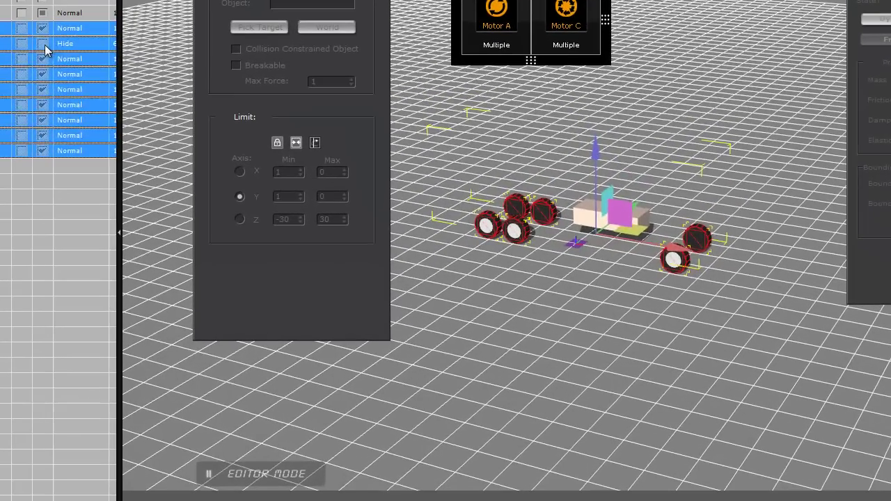
Make the hidden Body visible on the truck and close the Object Physics Settings window.
click(76, 150)
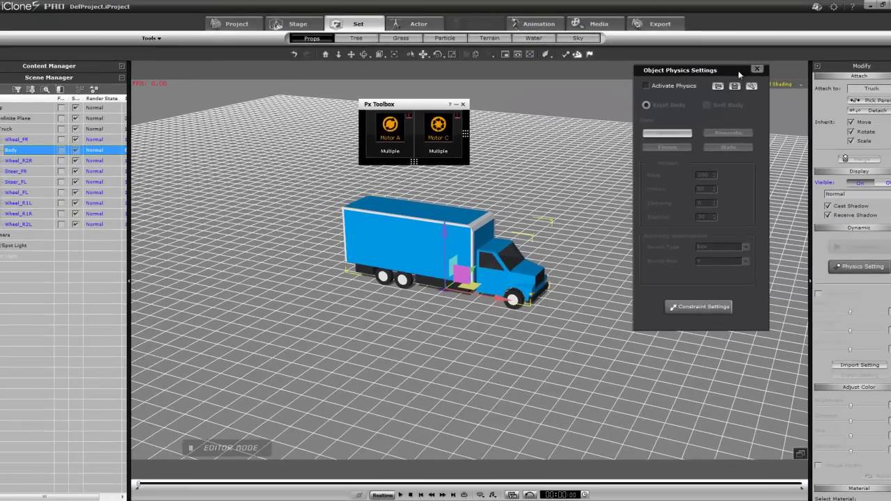
click(771, 62)
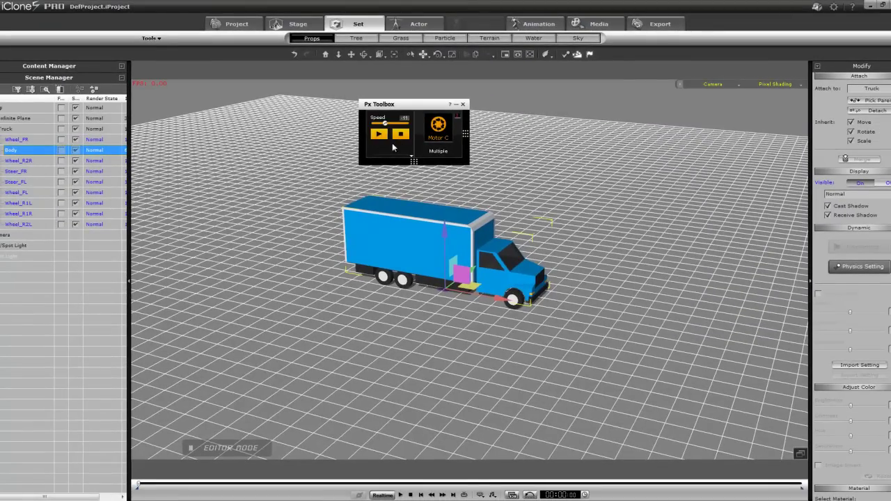
Test-drive the complete truck with Motor A, steer it in both directions with Motor C, and stop the simulation.
click(379, 135)
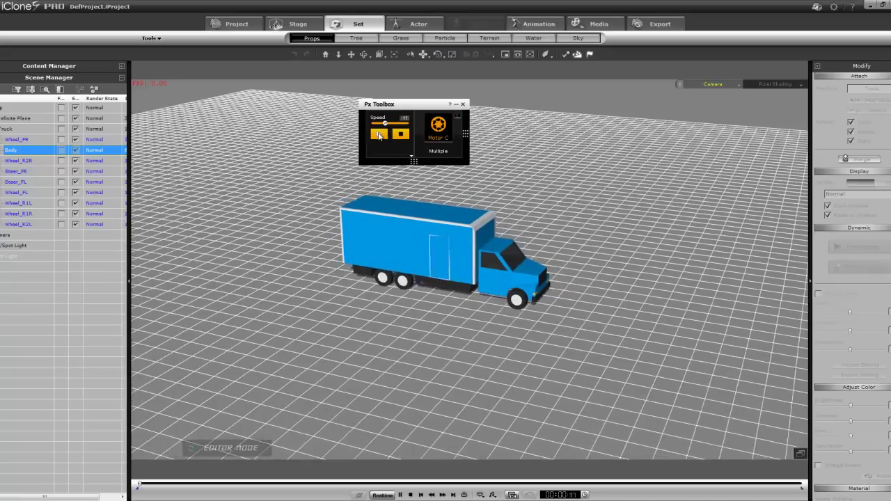
mouse_move(425, 136)
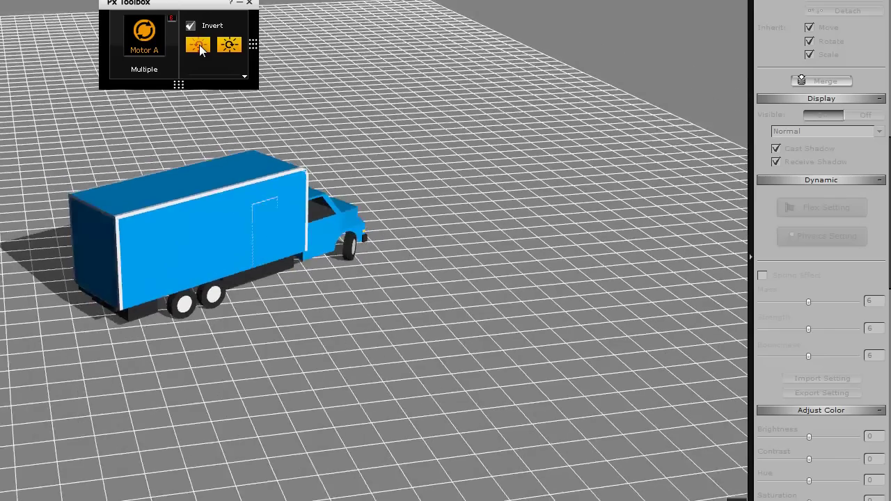
click(199, 45)
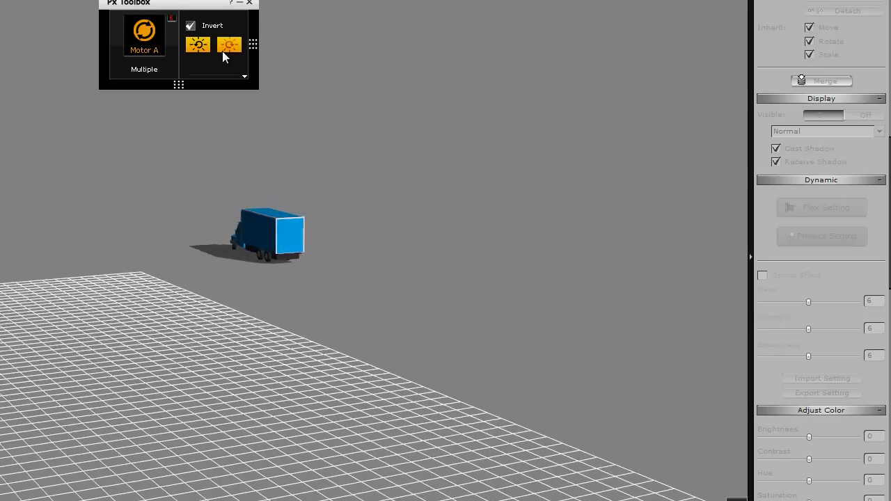
click(222, 51)
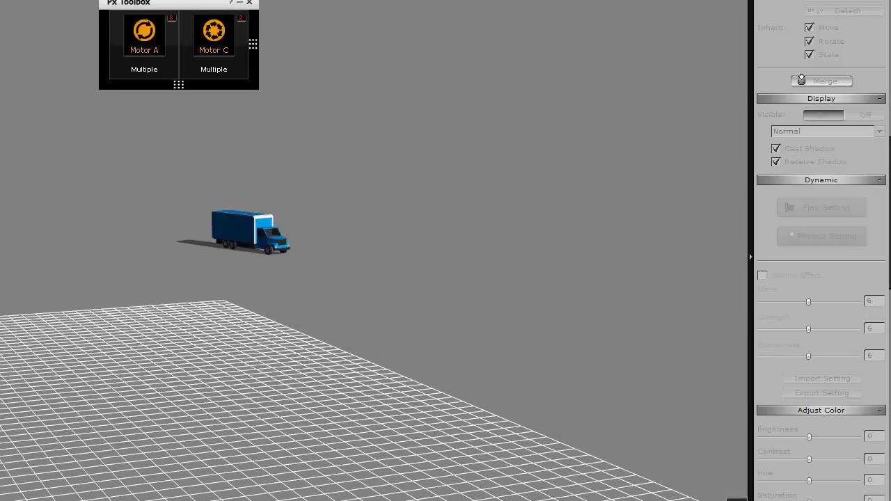
key(space)
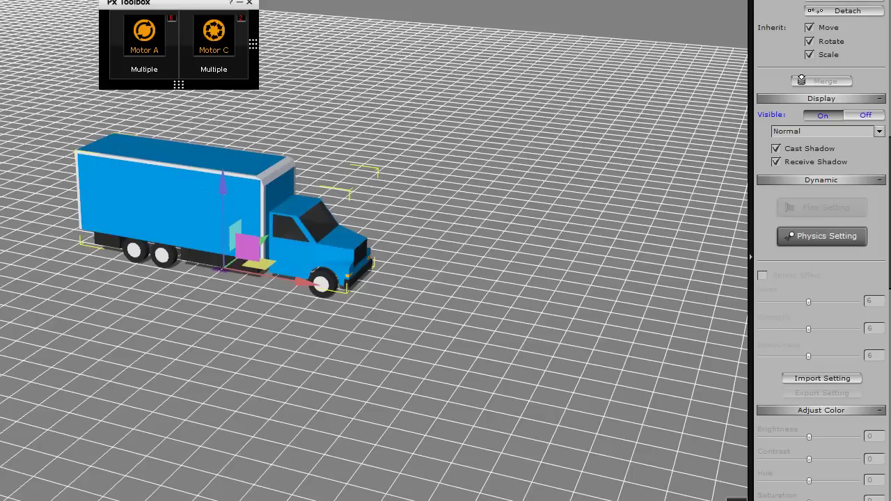
Reopen the physics and constraint settings for Body and place the two windows on either side of the truck.
click(822, 236)
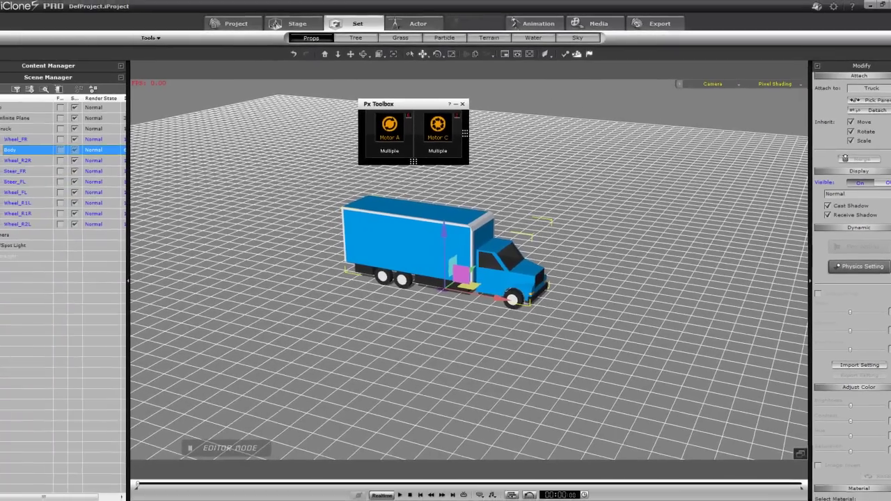
drag(643, 142, 718, 138)
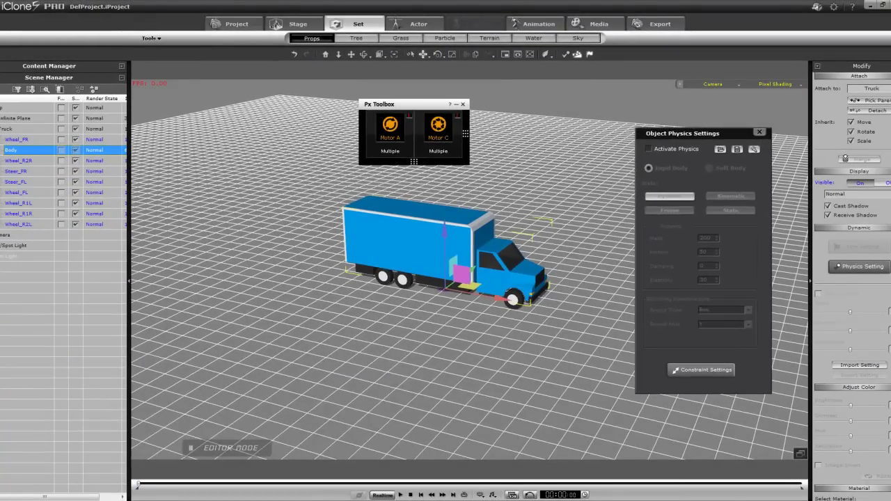
drag(229, 95, 291, 115)
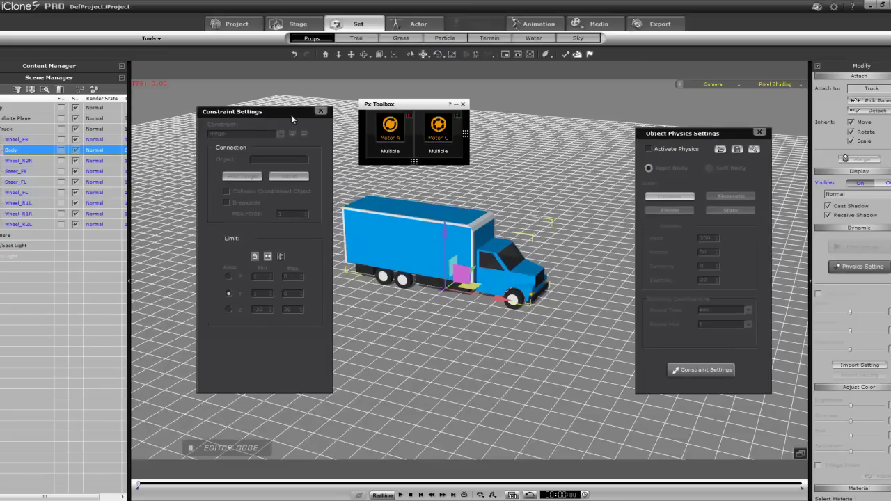
Set the friction of all six wheels to 150 and close the physics and constraint settings windows.
click(12, 129)
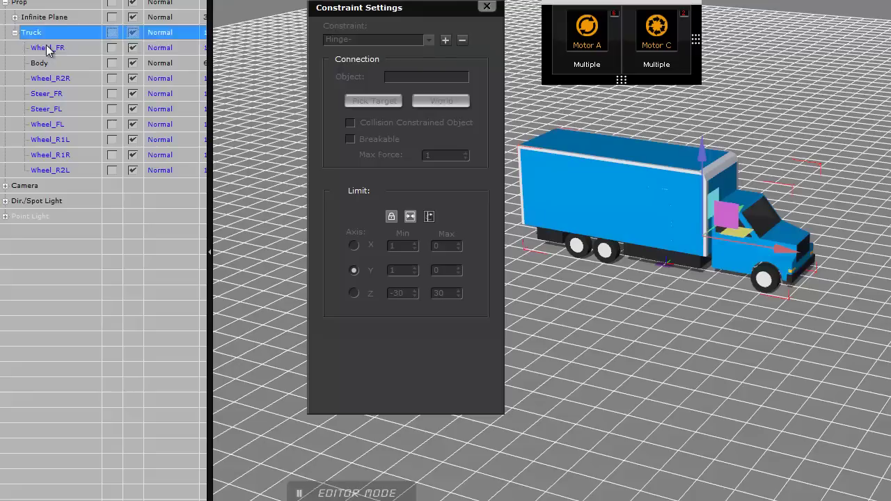
click(32, 94)
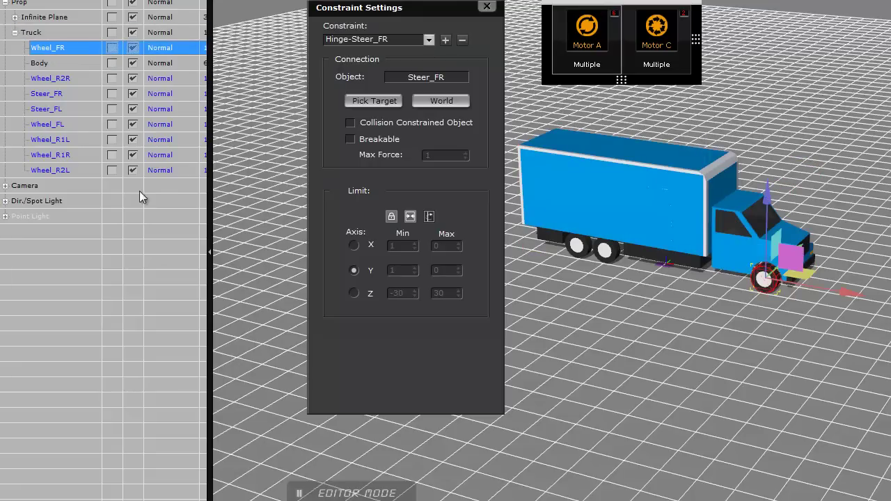
ctrl+click(46, 78)
ctrl+click(50, 125)
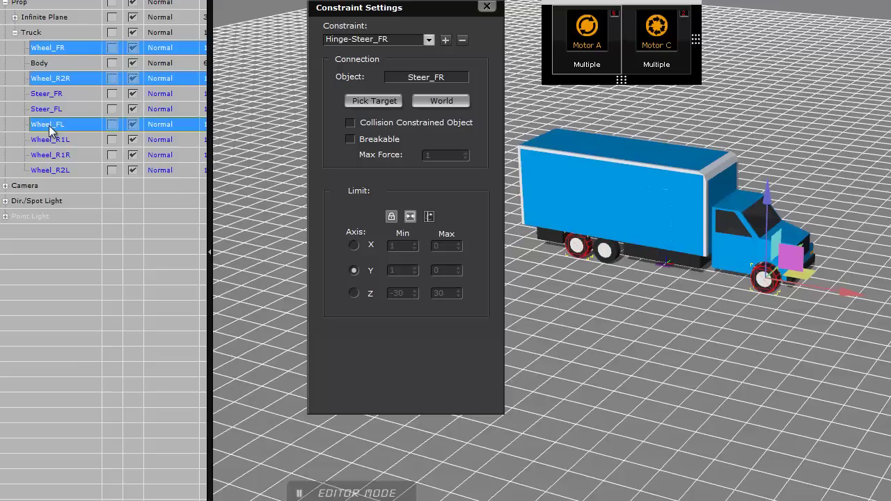
ctrl+click(53, 140)
ctrl+click(50, 155)
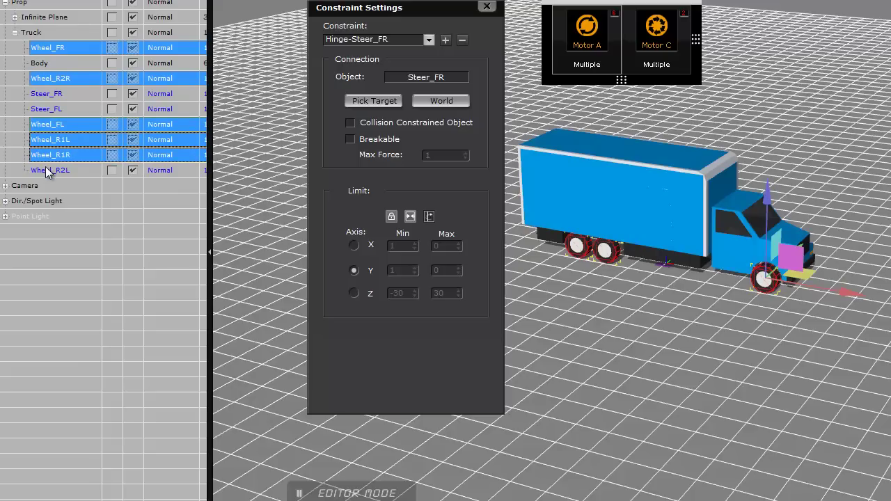
ctrl+click(46, 170)
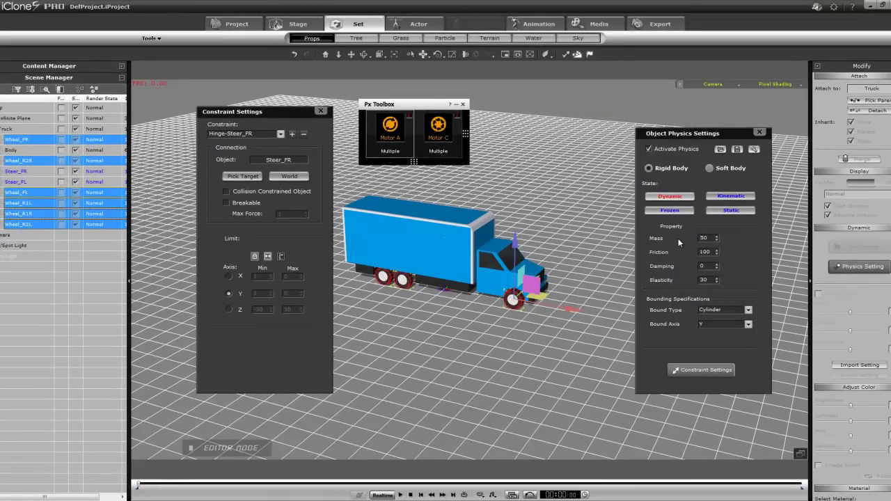
click(701, 252)
drag(708, 252, 687, 253)
click(477, 330)
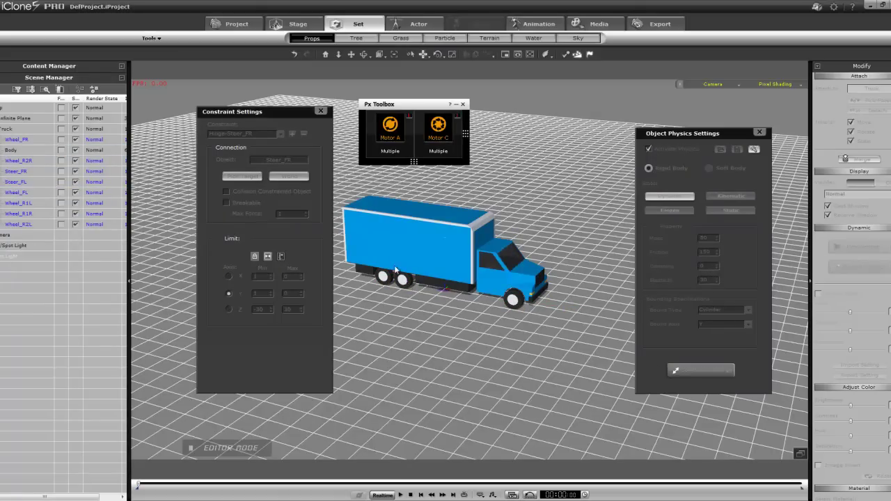
click(759, 132)
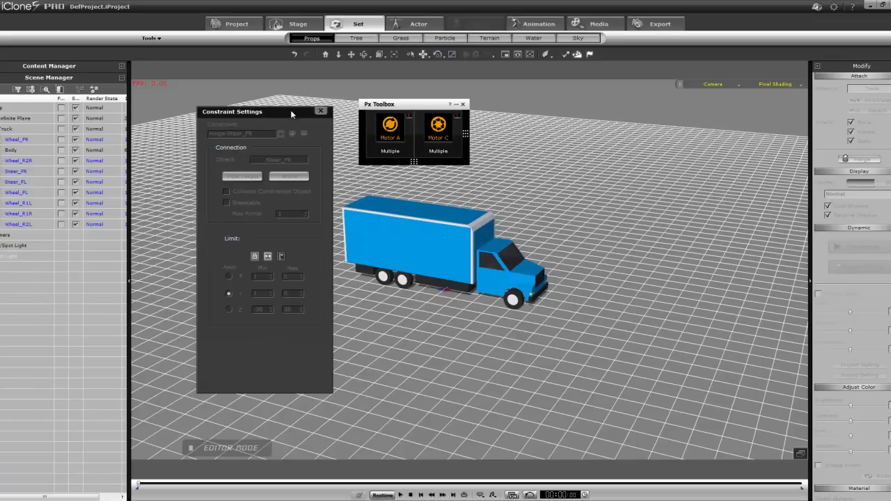
click(321, 110)
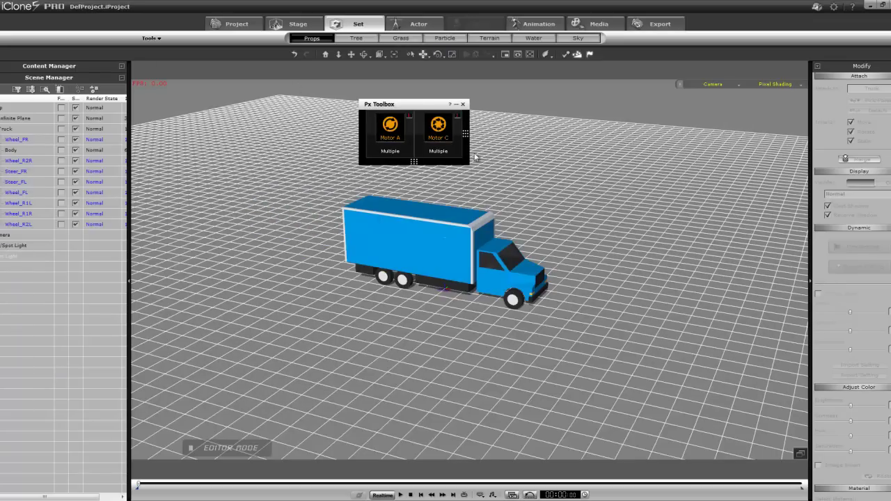
Test-drive the truck again with Motors A and C, and review Motor A's settings with the simulation stopped.
mouse_move(379, 132)
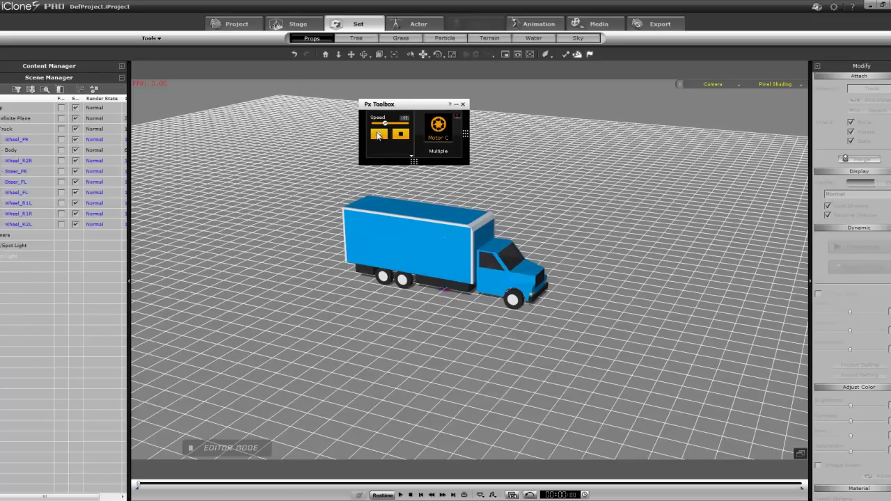
click(378, 135)
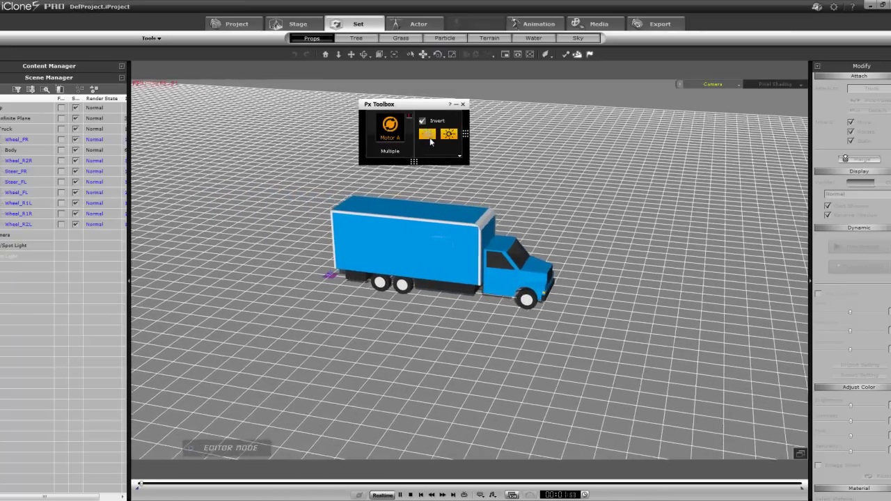
click(430, 138)
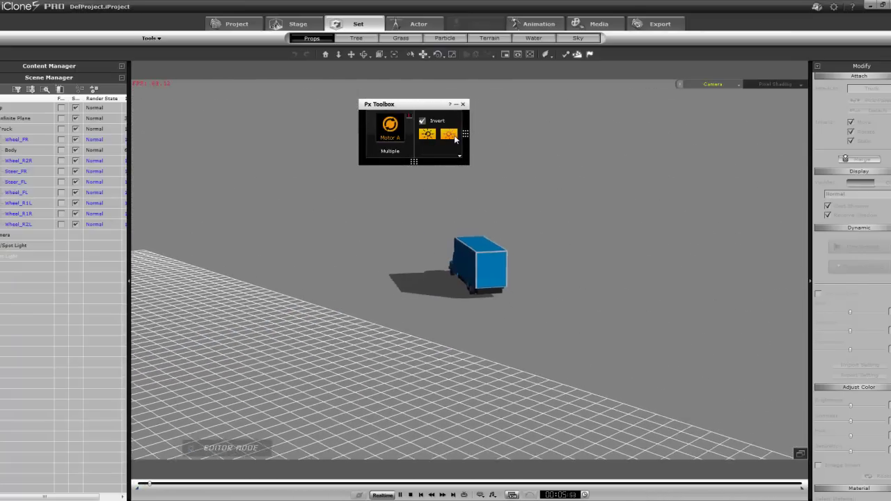
click(412, 160)
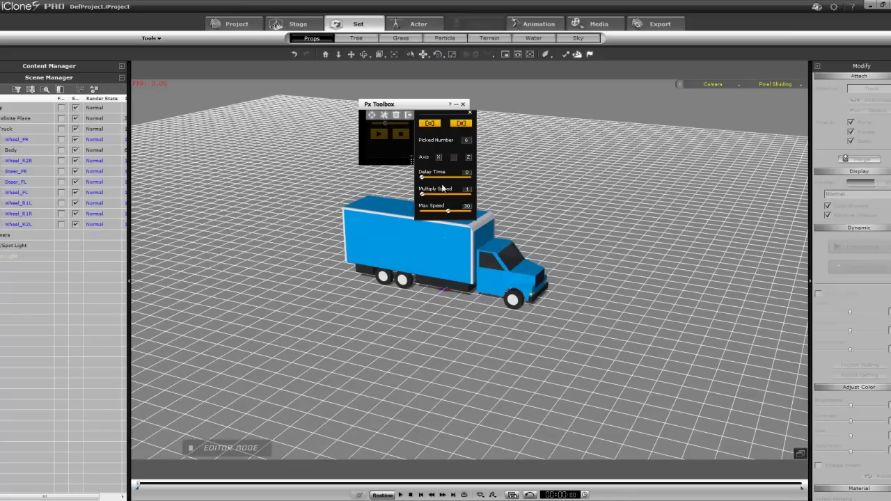
click(470, 114)
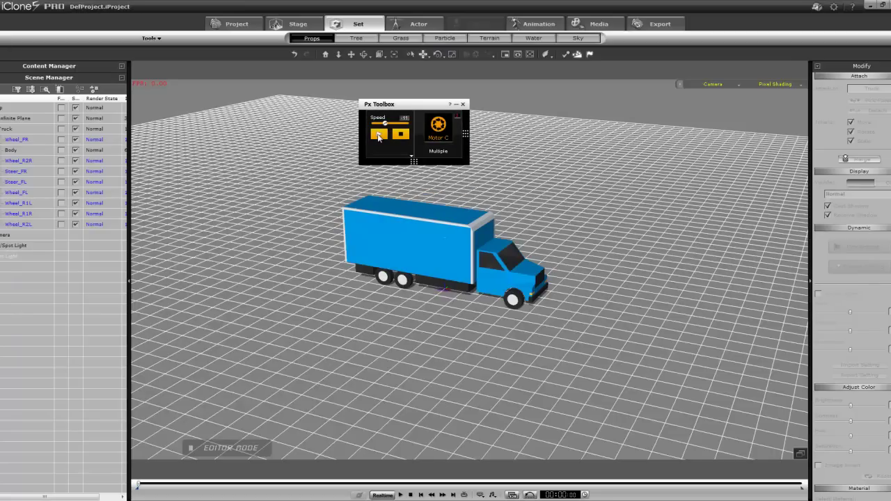
Test-drive the truck with Motor A in Realtime playback and return to the first frame.
click(379, 135)
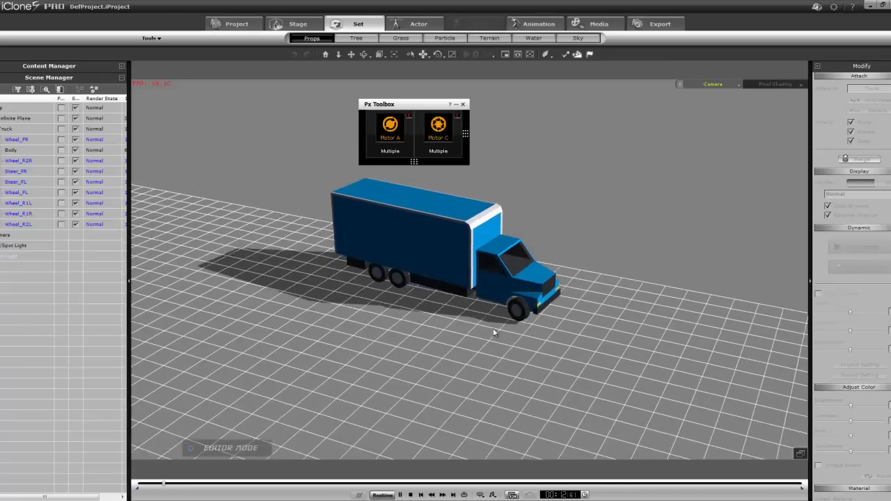
click(421, 495)
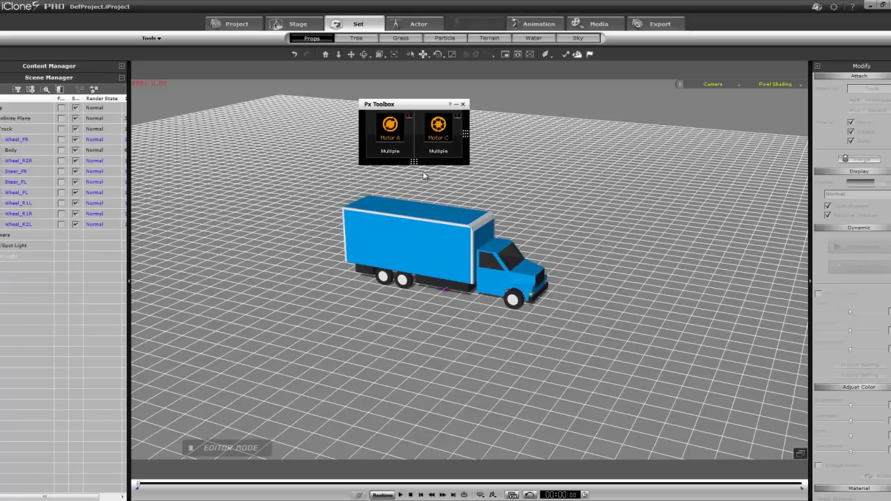
click(390, 125)
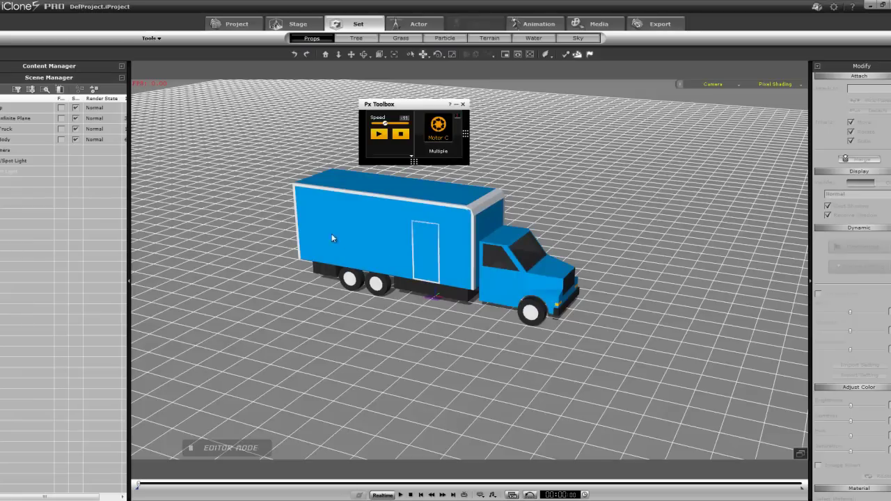
Switch the playback mode to By Frame, test-drive the truck with Motor A, and stop the simulation.
click(382, 495)
click(378, 135)
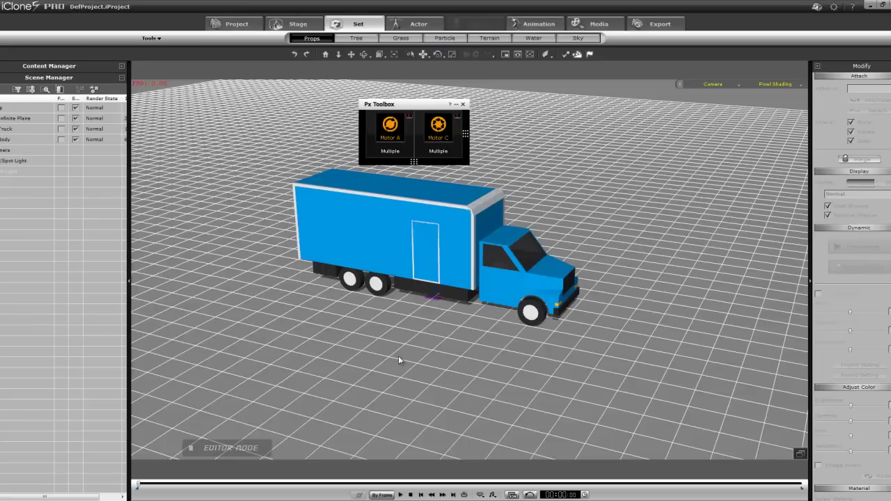
mouse_move(371, 151)
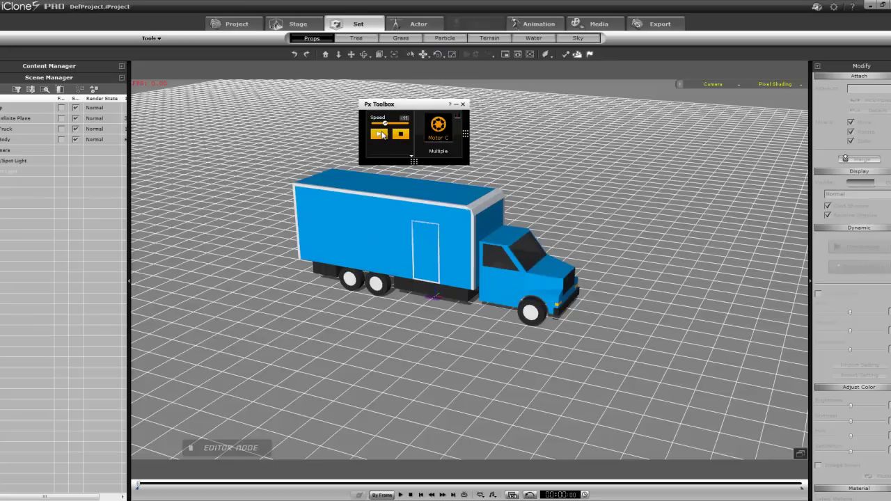
click(378, 135)
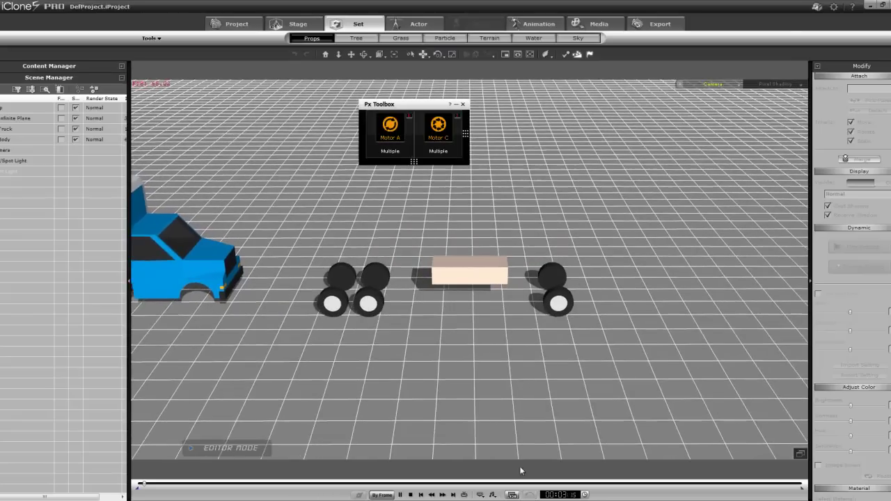
click(410, 494)
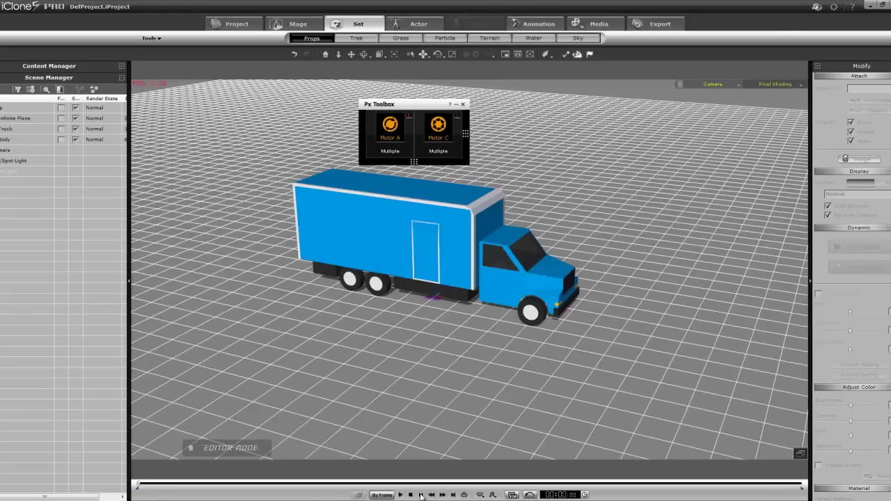
Attach the Body prop to Truck as its parent.
click(4, 142)
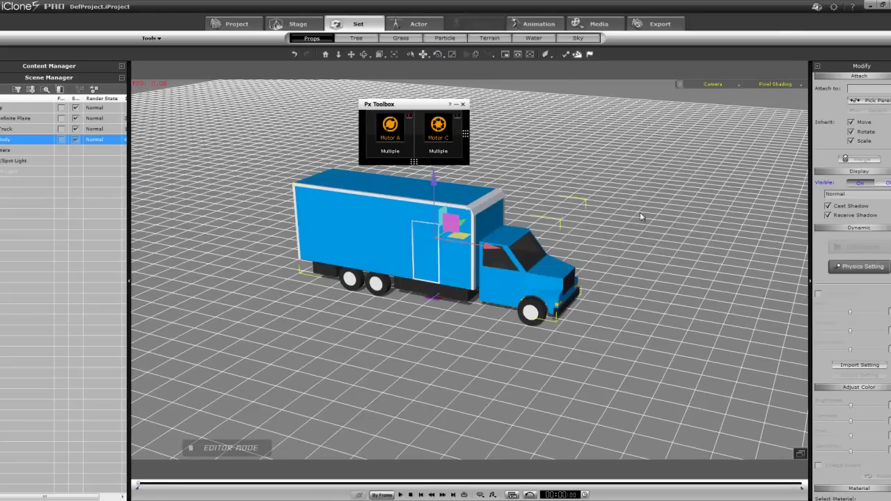
click(857, 102)
click(4, 130)
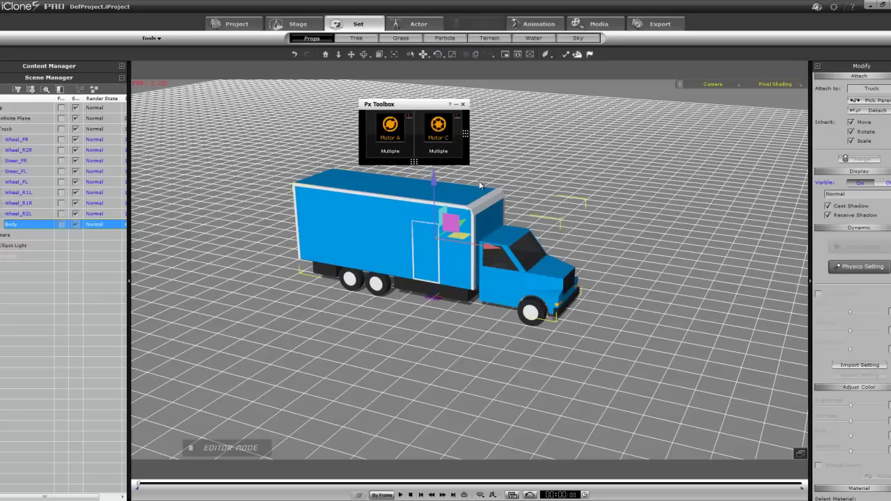
Test-drive the truck in By Frame mode with Motor A and Motor C steering, rerun the simulation from the start, and stop it.
click(378, 134)
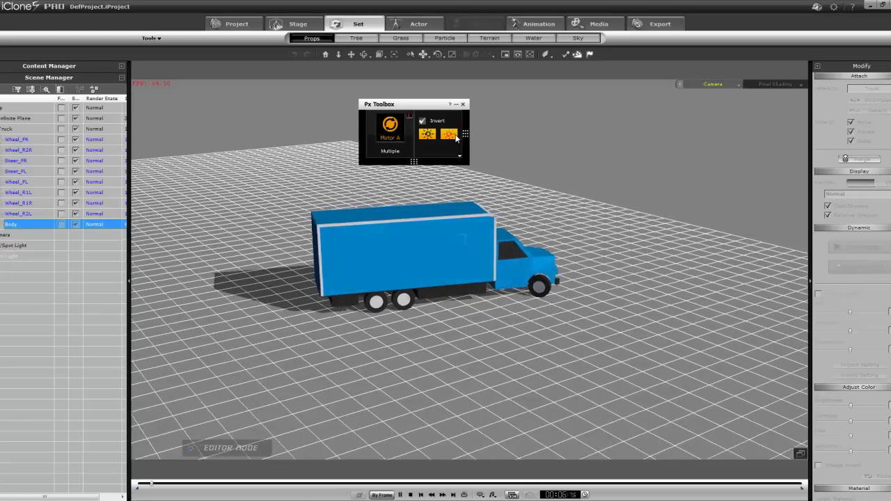
click(400, 494)
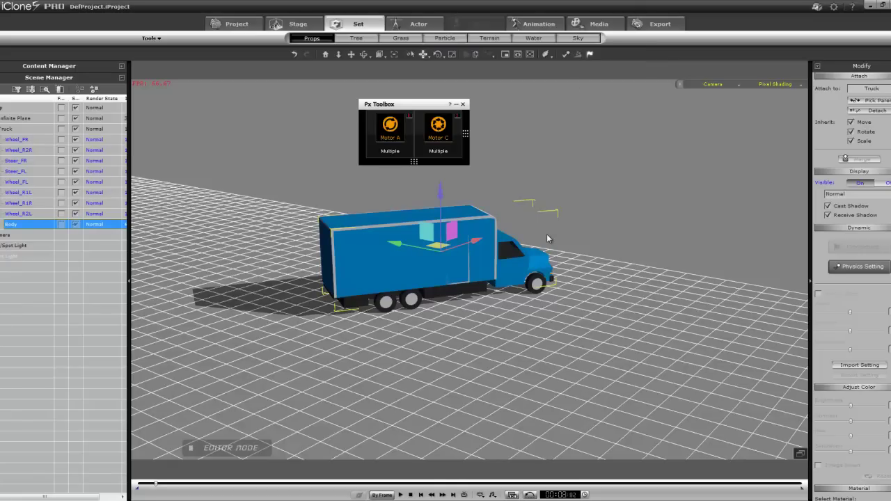
click(421, 495)
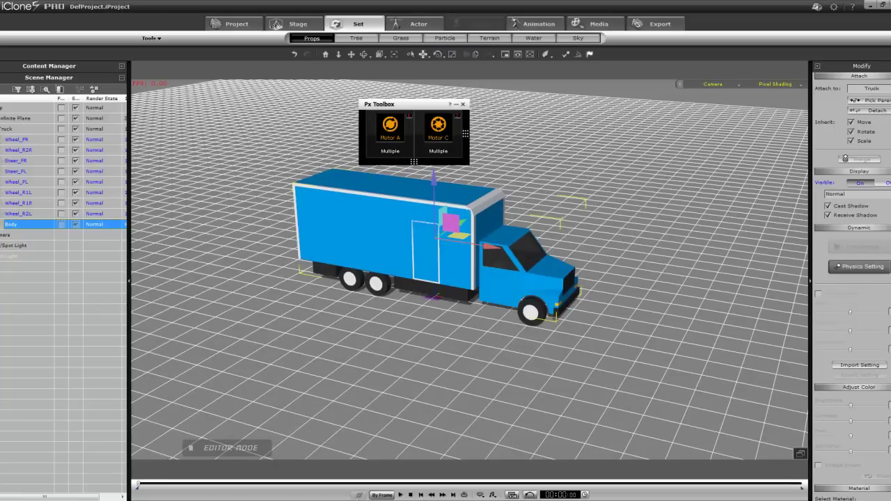
click(401, 495)
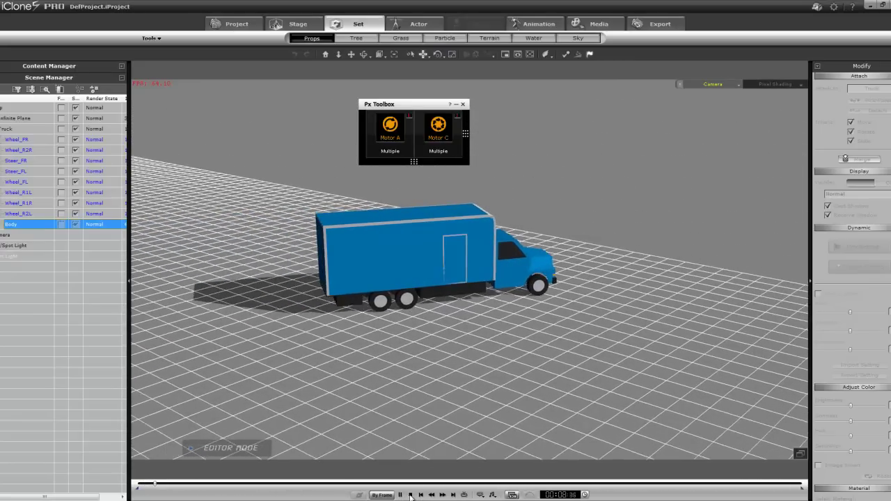
click(411, 494)
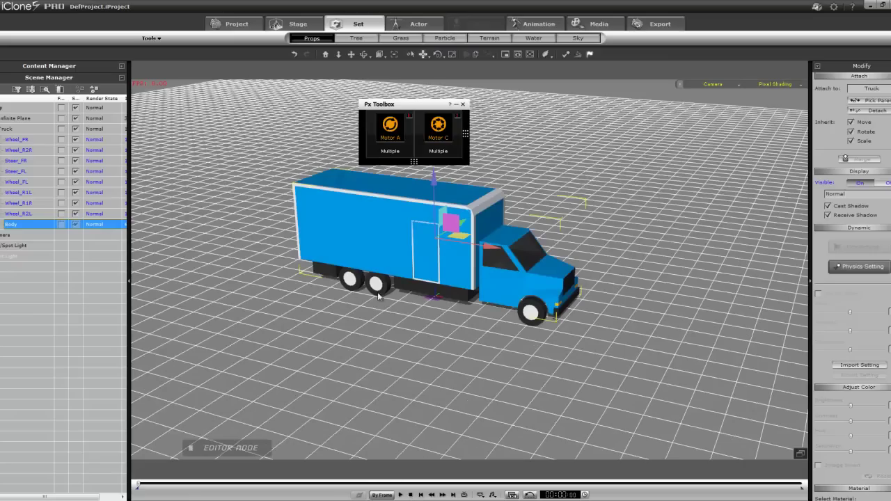